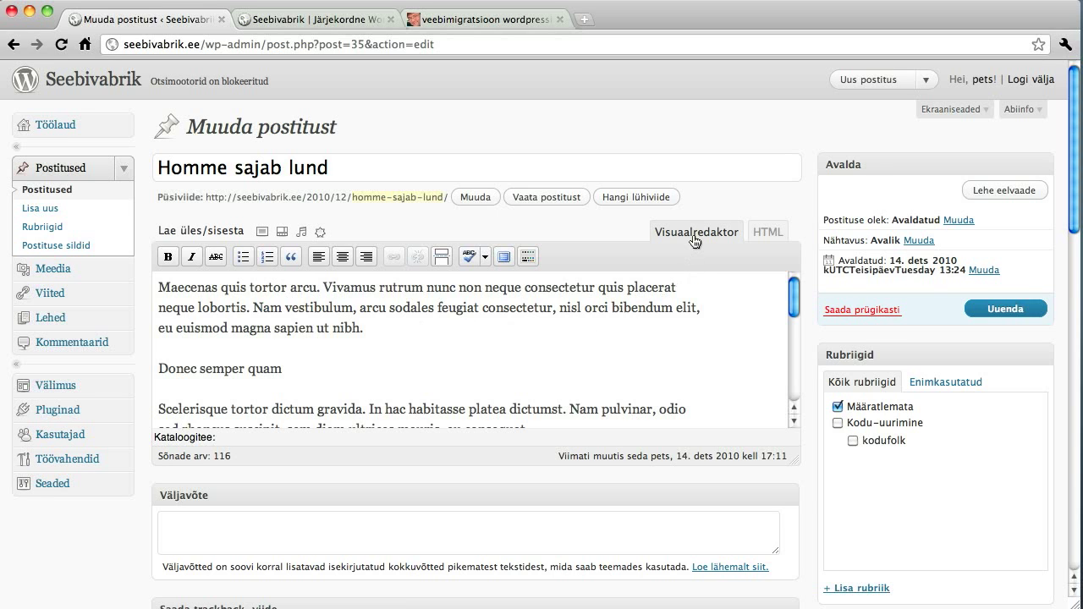
- Place the caret after the opening words 'Maecenas quis tortor arcu' in the post
left_click(314, 286)
- Bold 'Maecenas quis tortor arcu' and select its <strong> tag in the HTML view
key("shift+alt+Left")
key("shift+alt+Left")
key("shift+alt+Left")
key("shift+alt+Left")
left_click(166, 252)
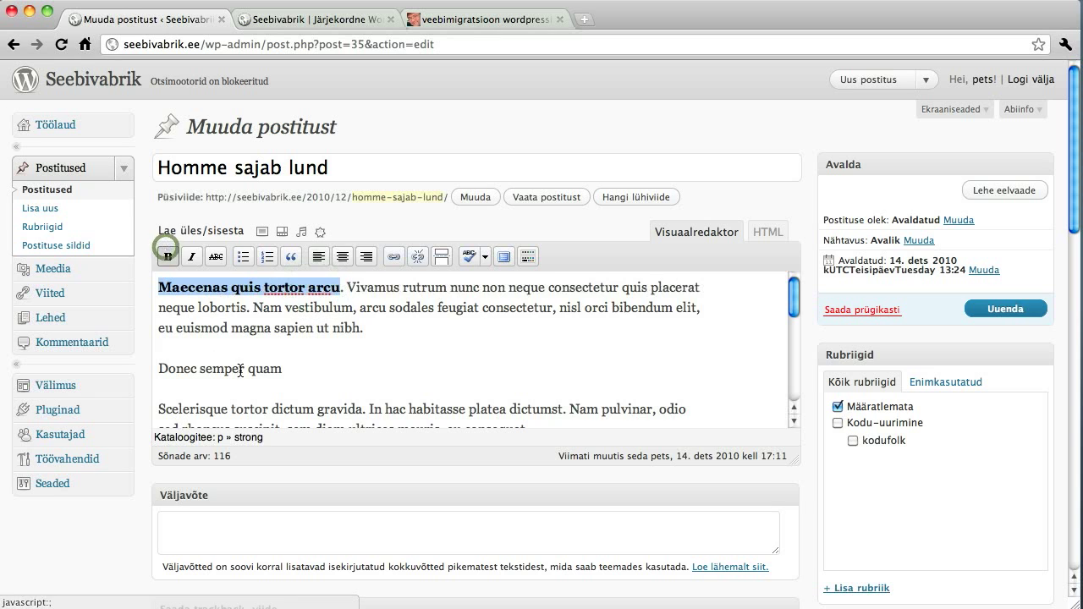
left_click(770, 235)
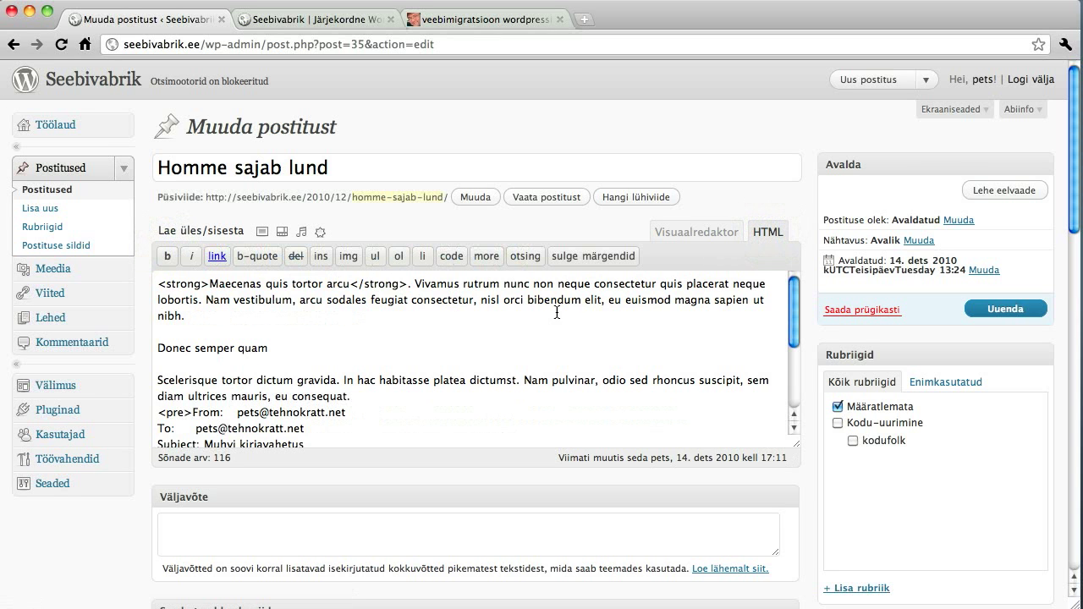
double_click(195, 283)
left_click_drag(169, 284, 159, 284)
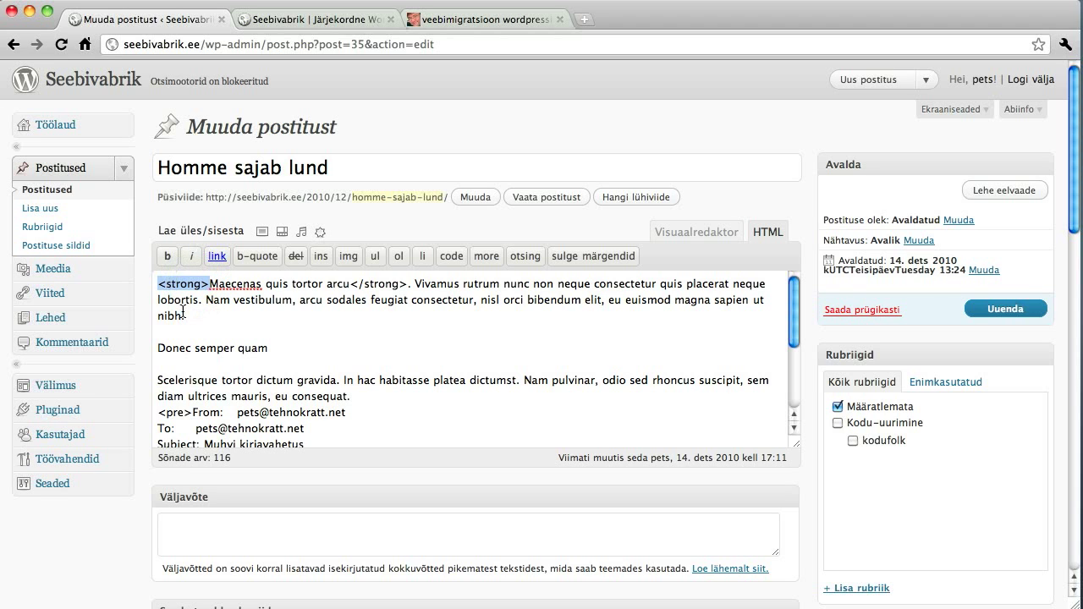
- Switch between the Visuaalredaktor and HTML views to compare the bold markup
left_click(703, 232)
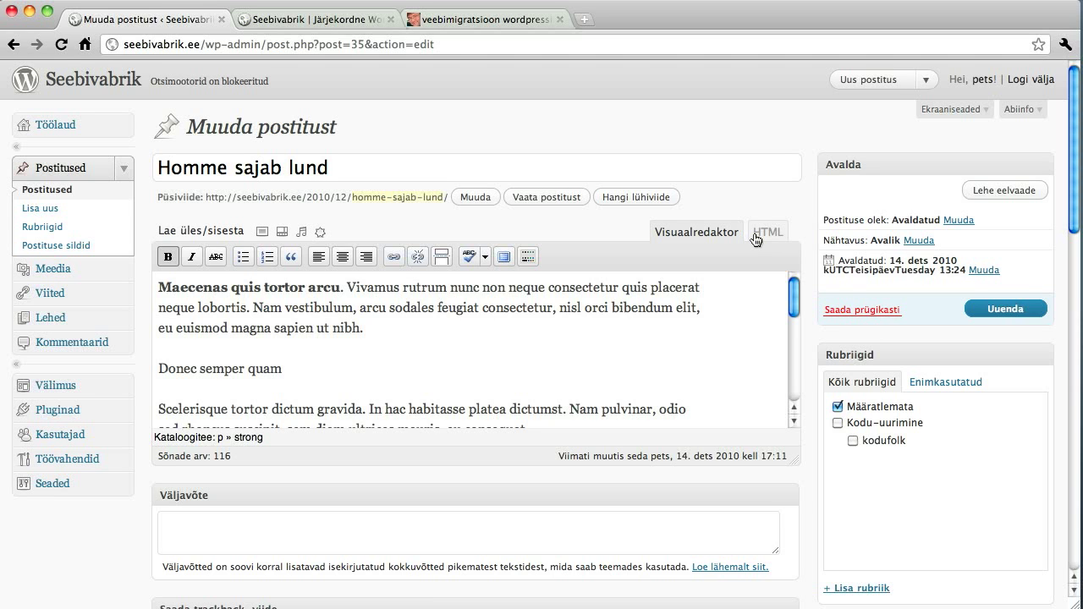
left_click(755, 237)
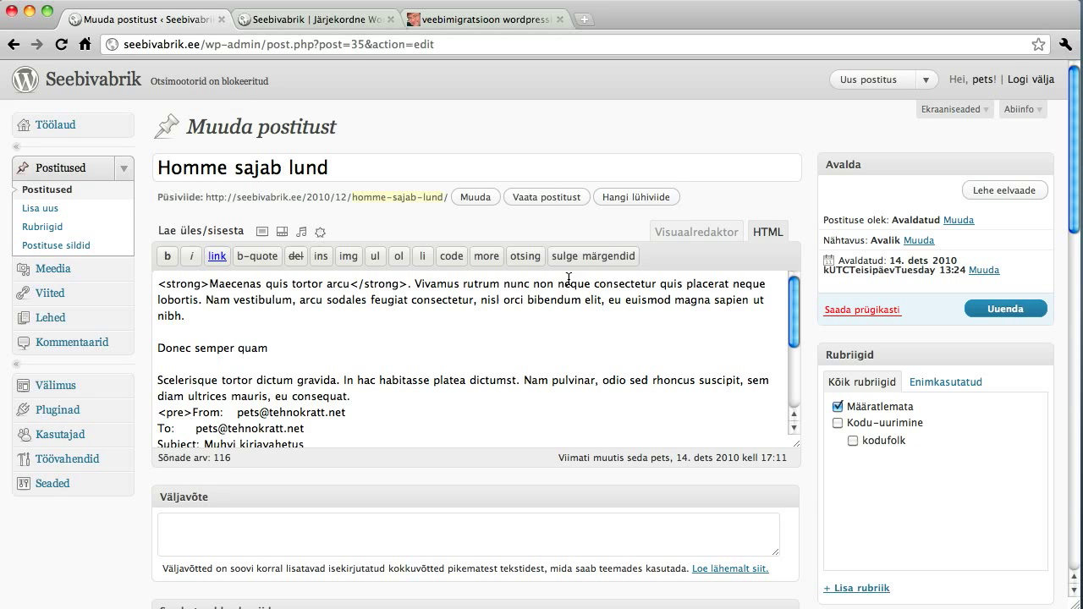
left_click(697, 234)
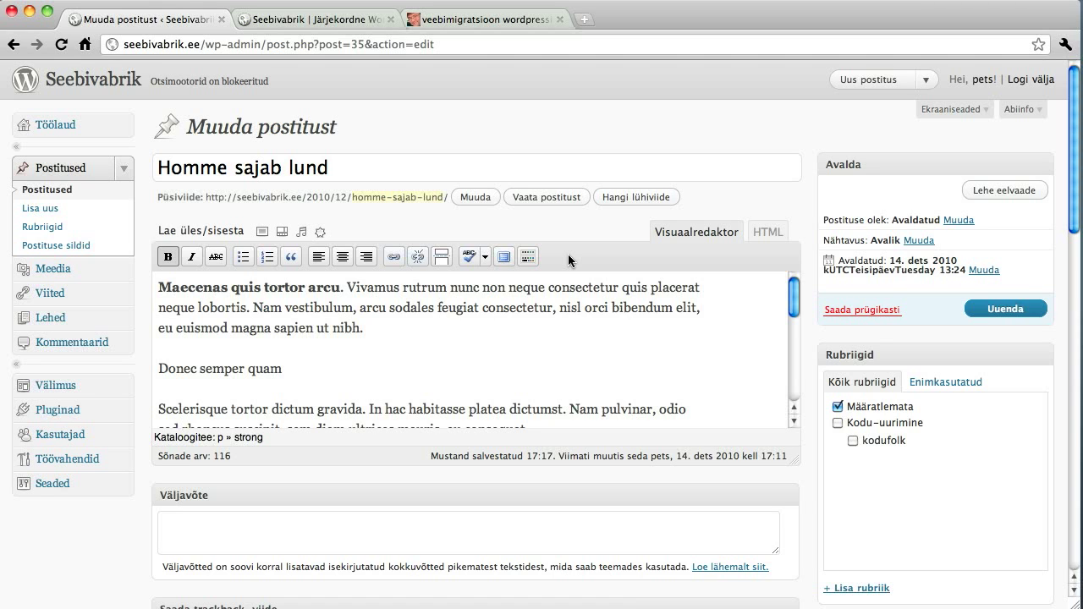
- Show the Kitchen Sink toolbar row, toggle full-screen writing on and off, and enlarge the editor
left_click(534, 257)
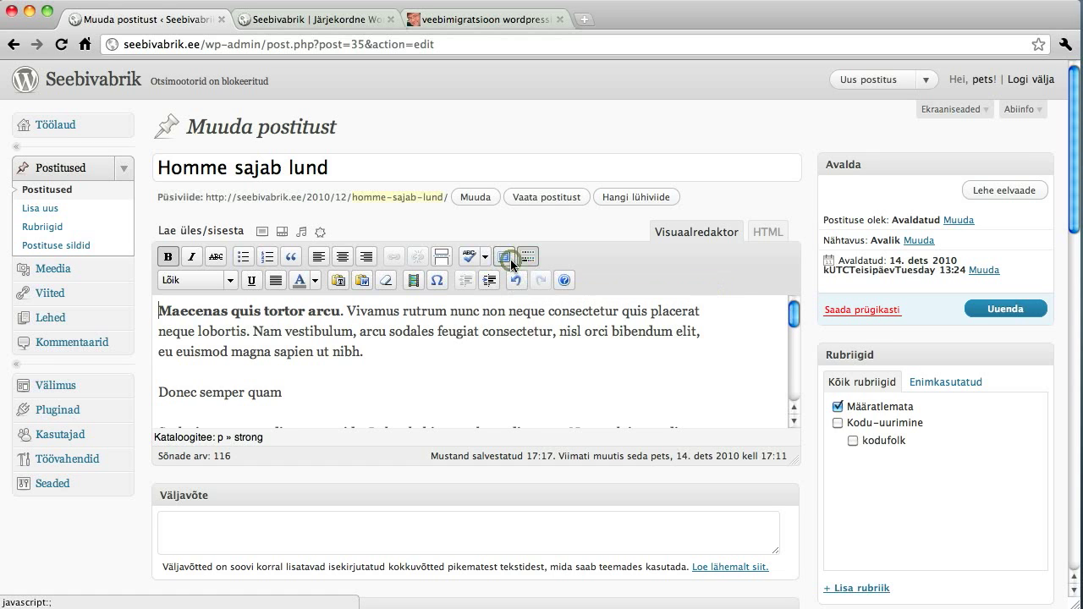
left_click(511, 258)
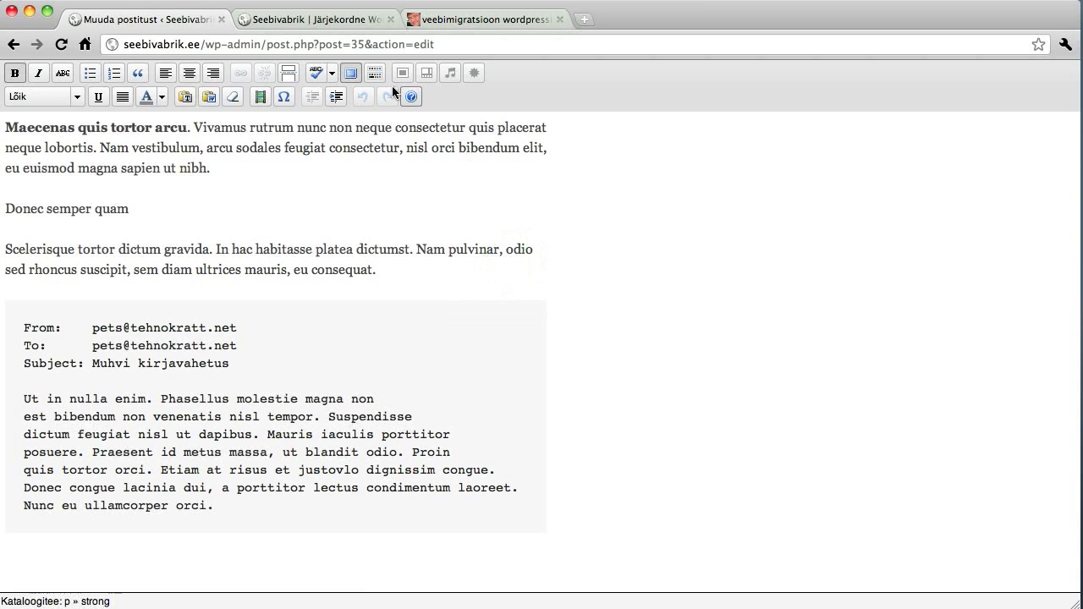
left_click(350, 73)
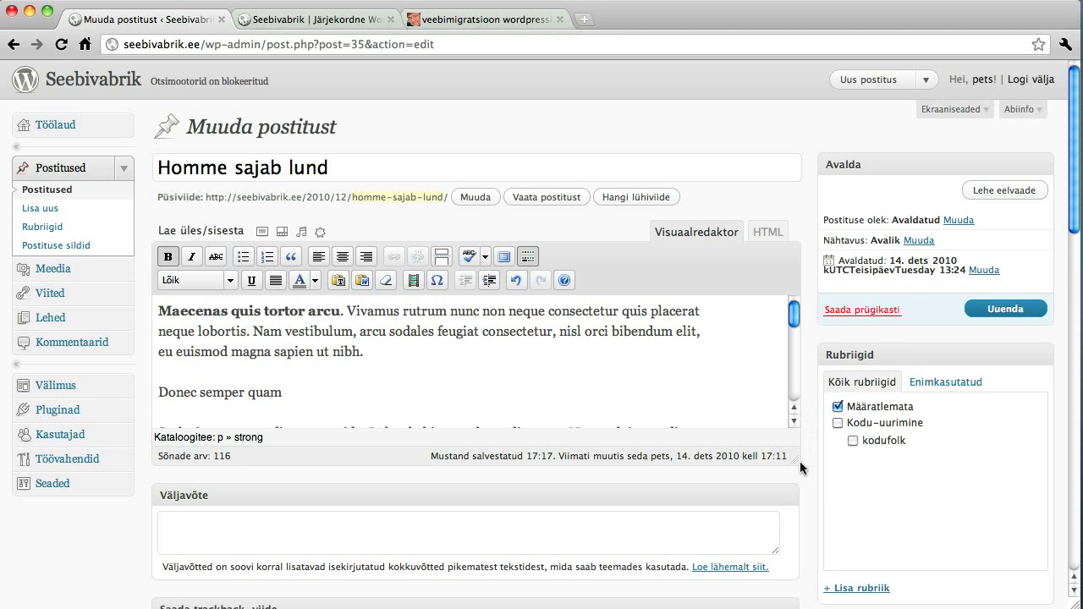
left_click_drag(798, 460, 800, 572)
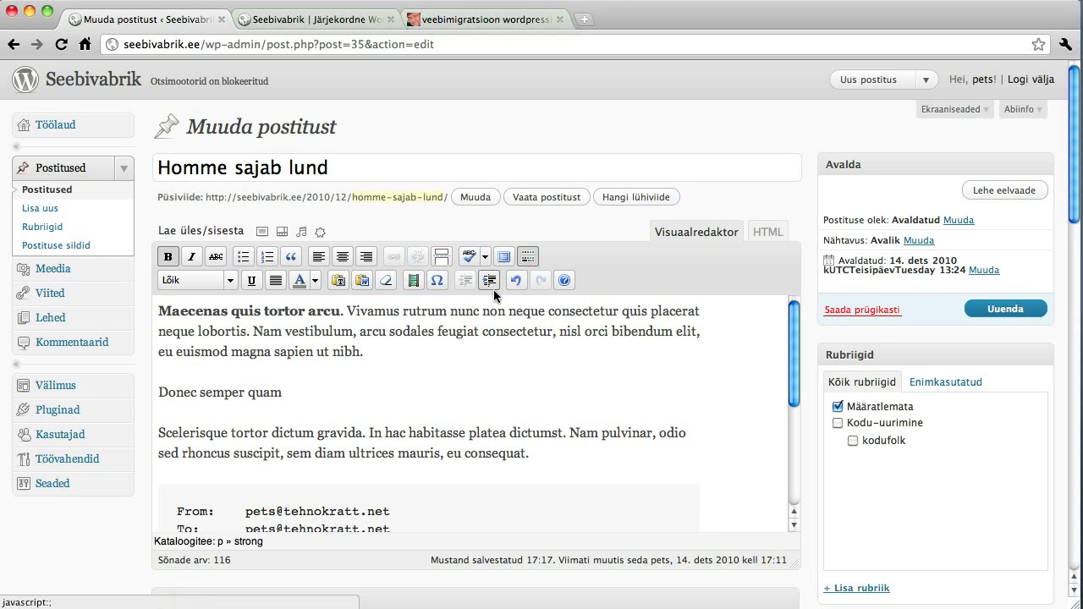
- Open and close the spellcheck language list, then put the caret at the first paragraph's end
left_click(485, 257)
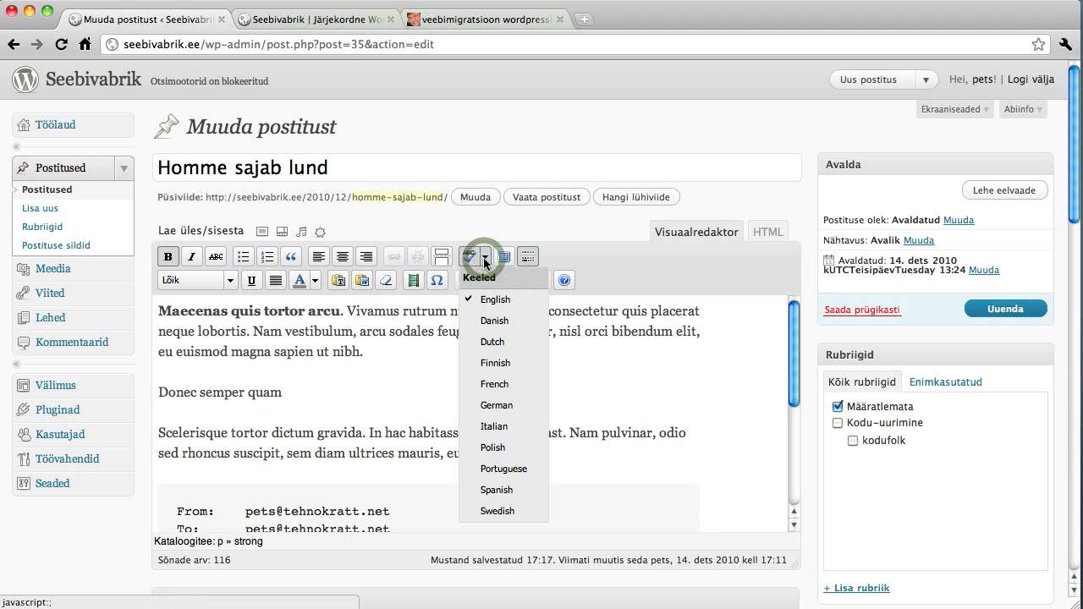
left_click(606, 262)
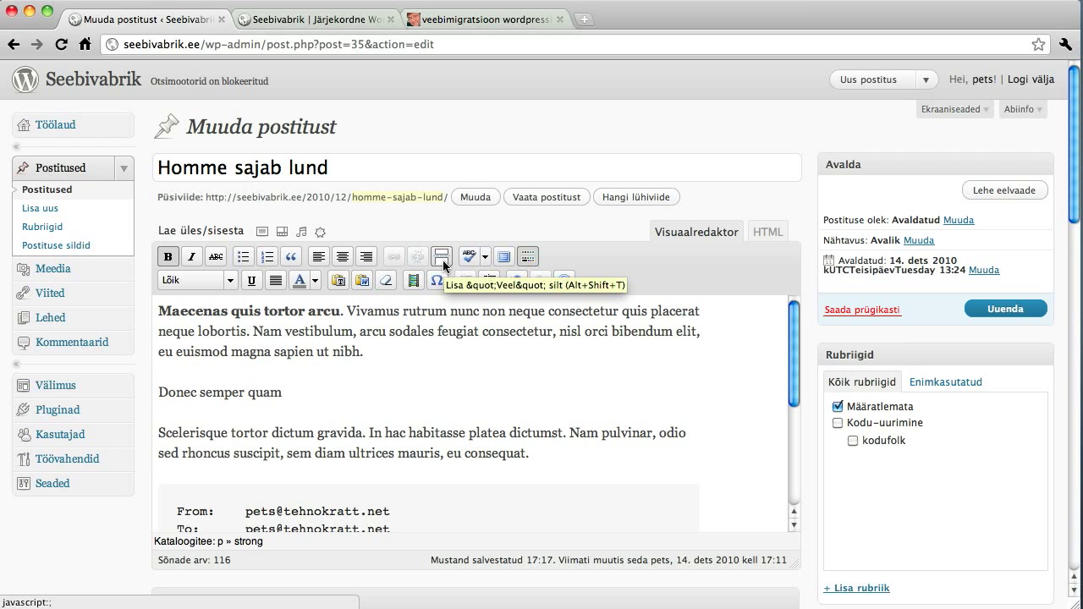
left_click(420, 355)
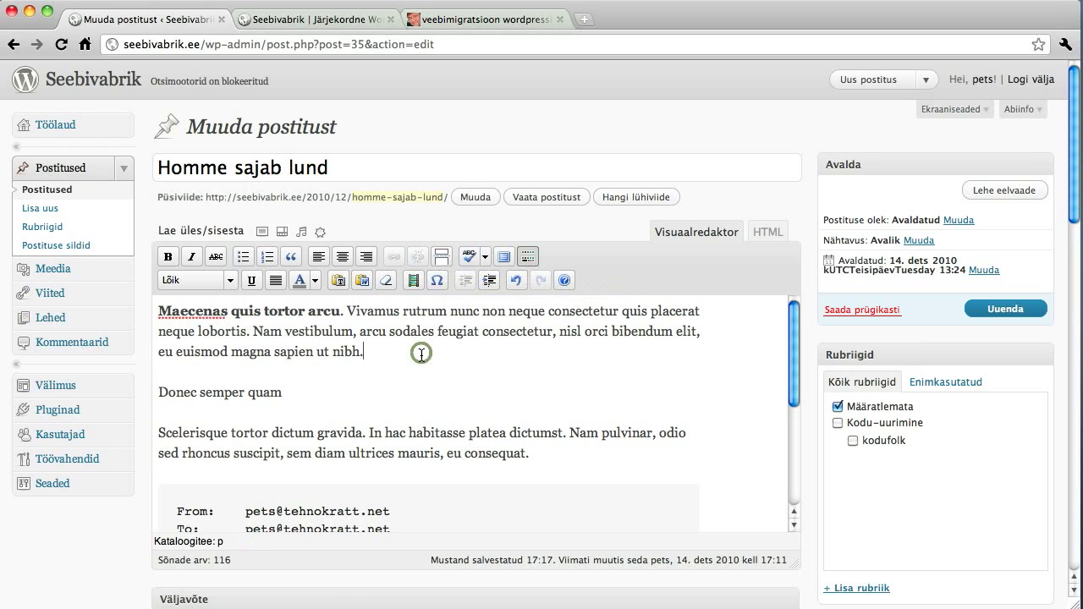
- Look over the published blog in the other tab, then return to the post editor
left_click(339, 19)
scroll(292, 480, "down", 10)
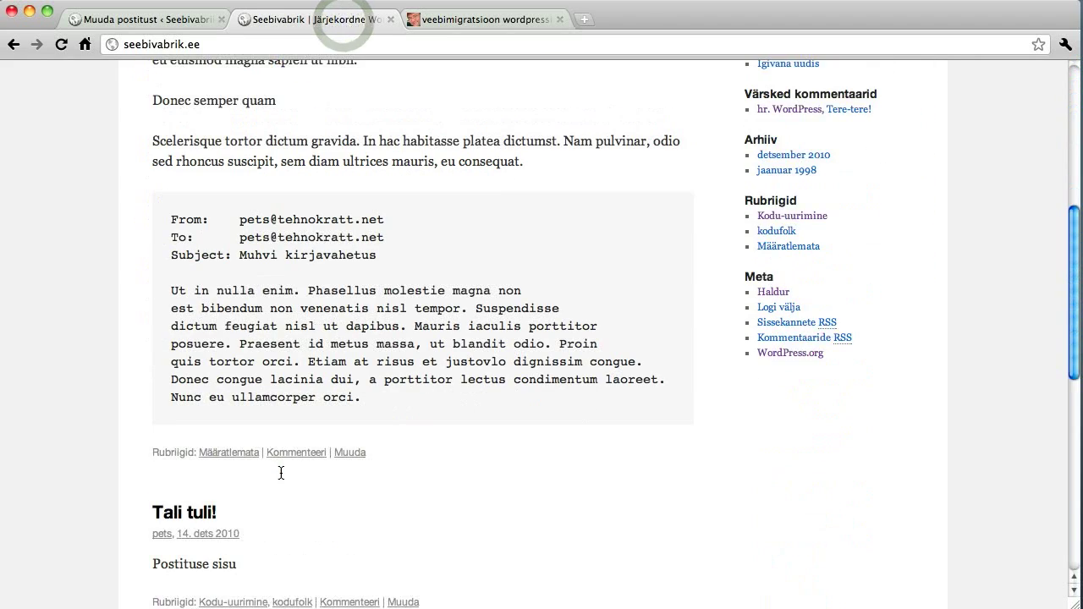
scroll(281, 472, "down", 8)
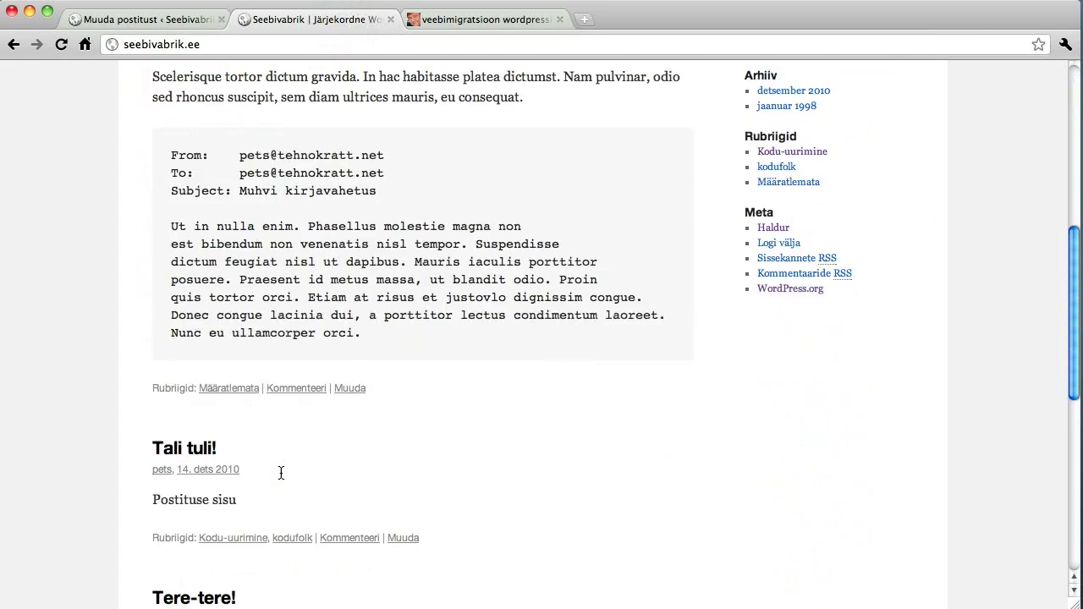
scroll(281, 472, "up", 10)
left_click(159, 24)
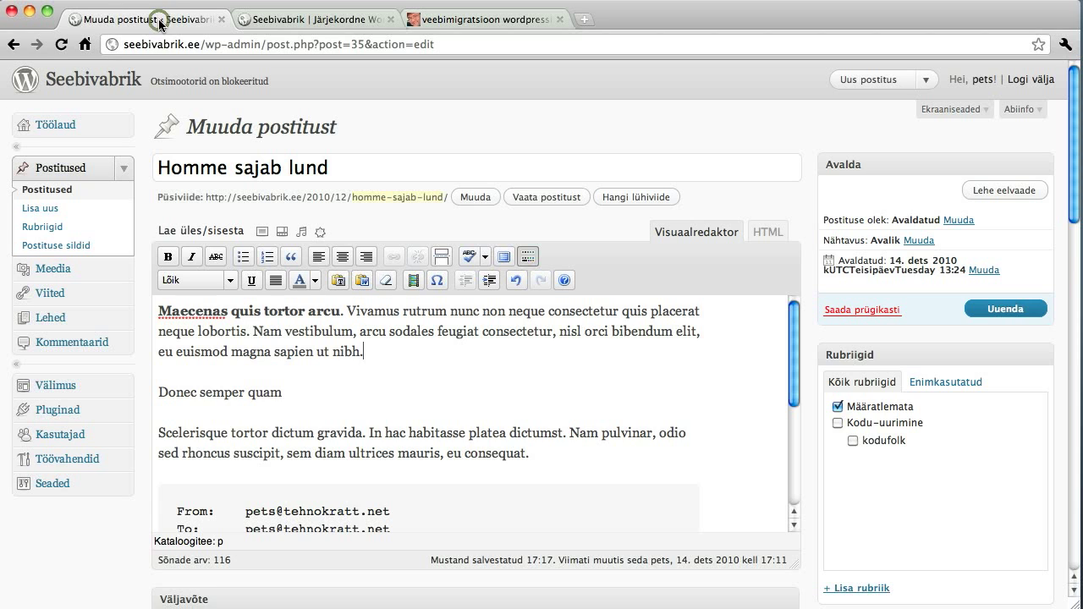
- Insert a More break after the first paragraph, update the post, and view the blog
left_click(441, 257)
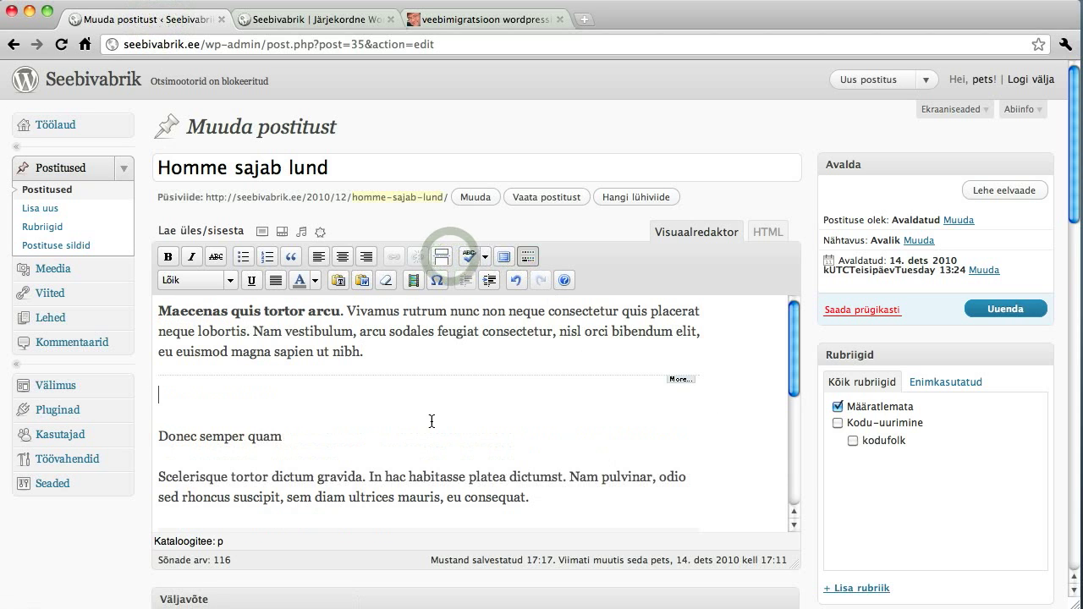
left_click(999, 307)
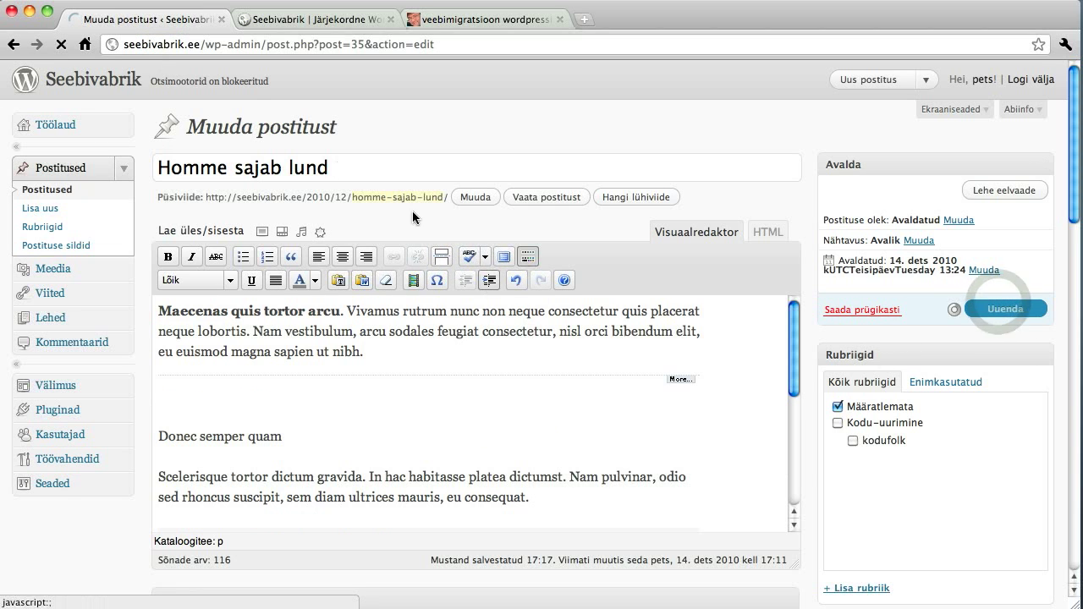
left_click(278, 21)
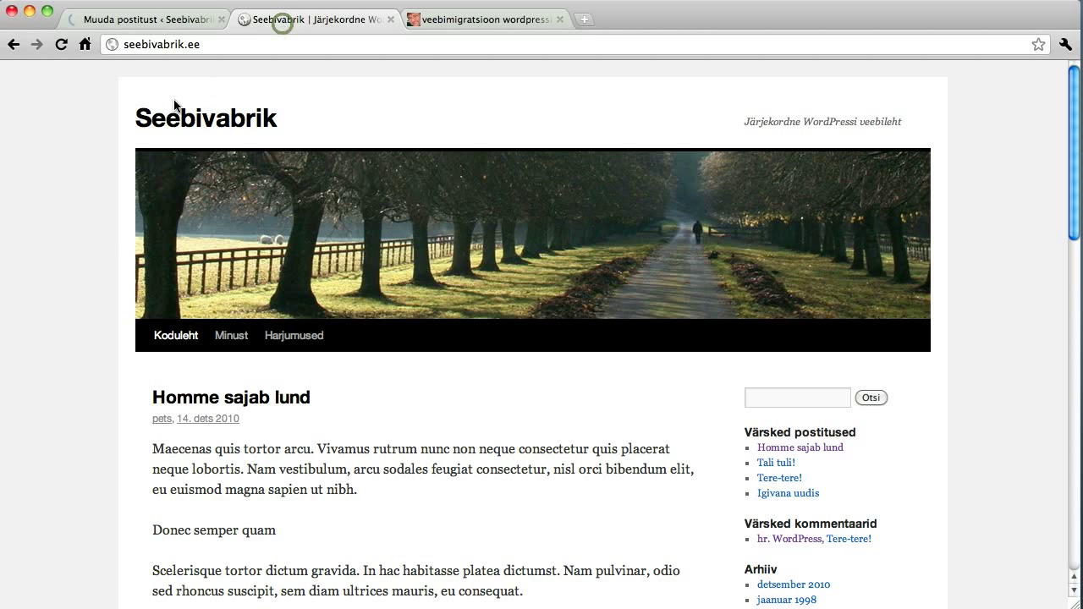
- Reload the blog, read the full 'Homme sajab lund' post via Jätka lugemist, then return to the editor
left_click(60, 48)
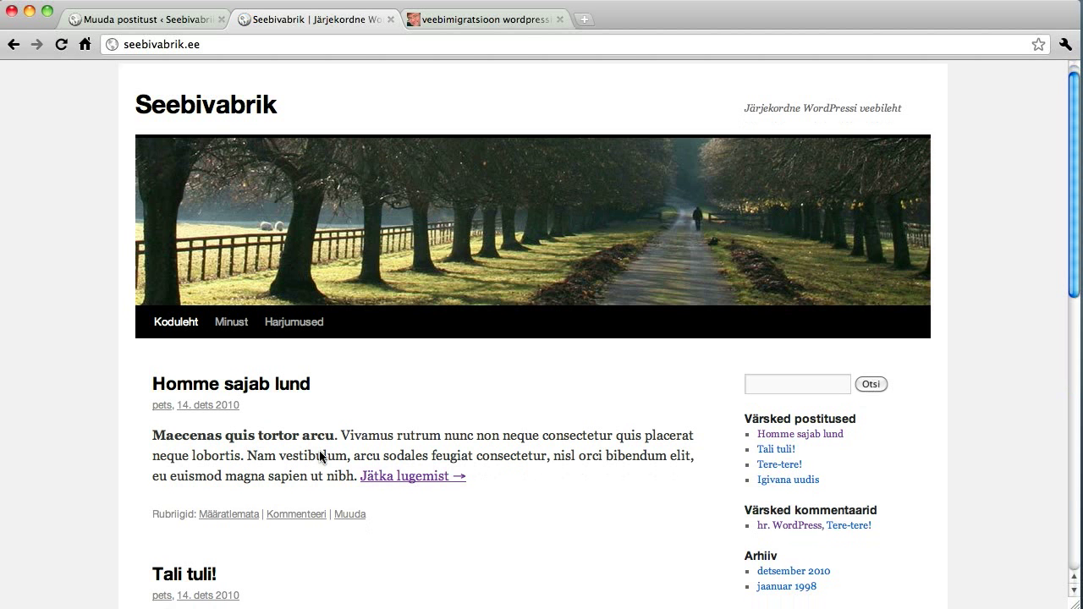
left_click(412, 479)
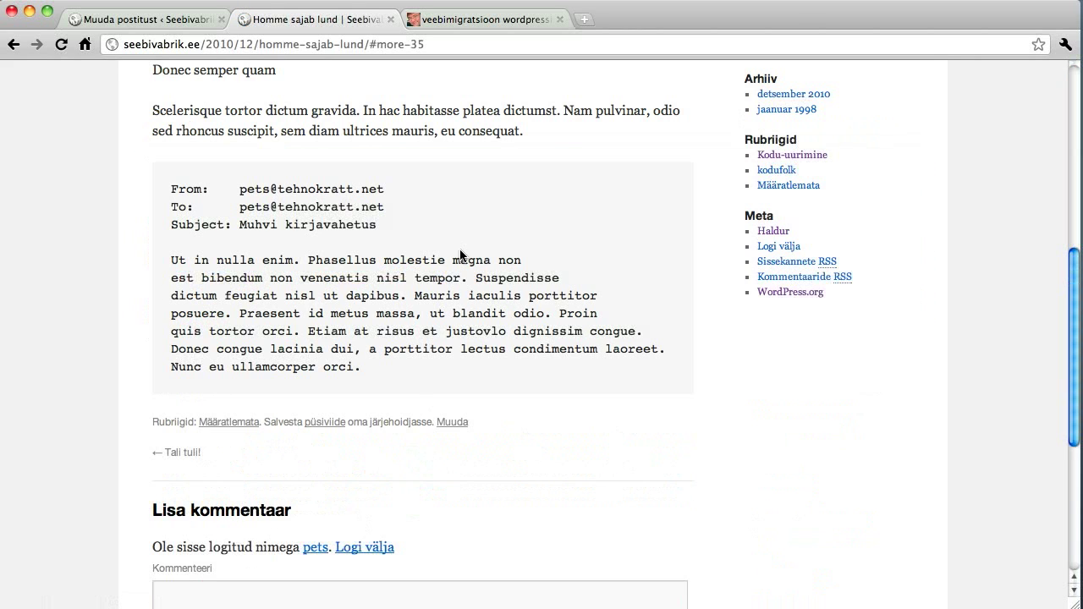
scroll(522, 327, "up", 5)
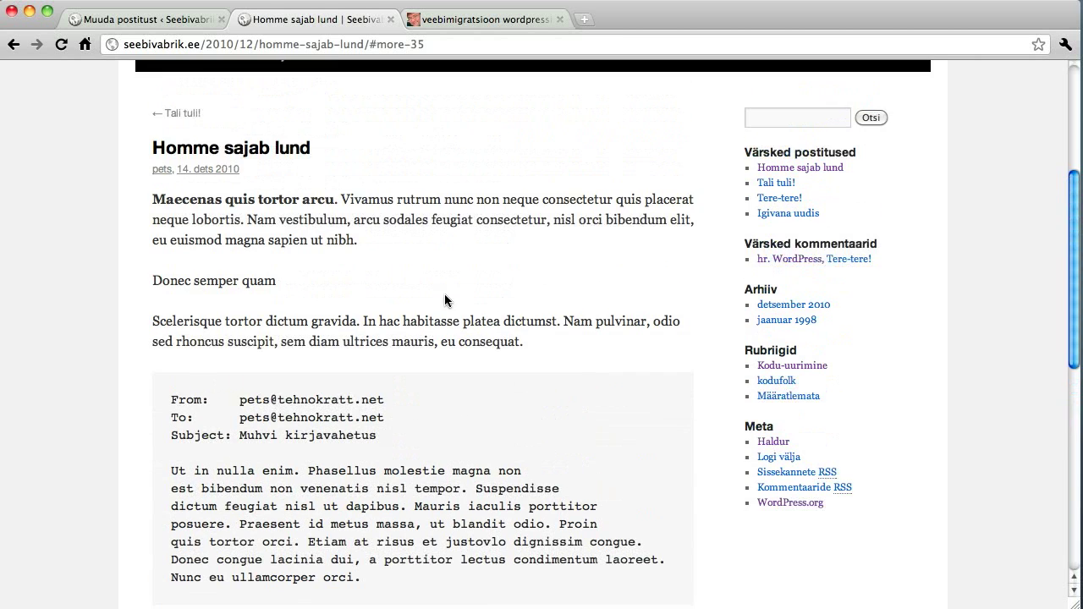
scroll(445, 298, "down", 7)
scroll(445, 298, "up", 4)
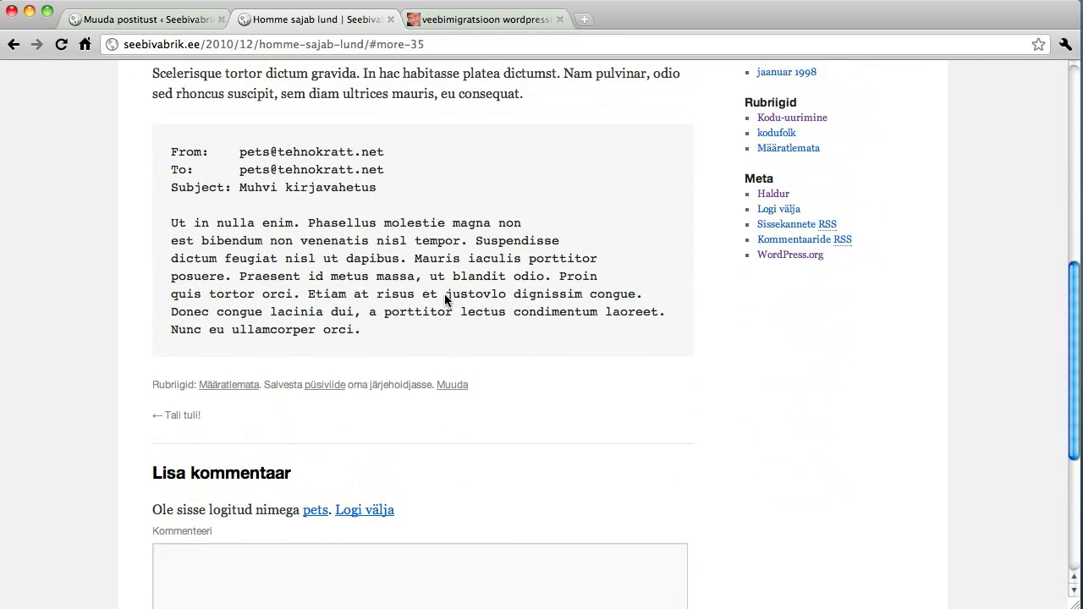
scroll(444, 300, "up", 7)
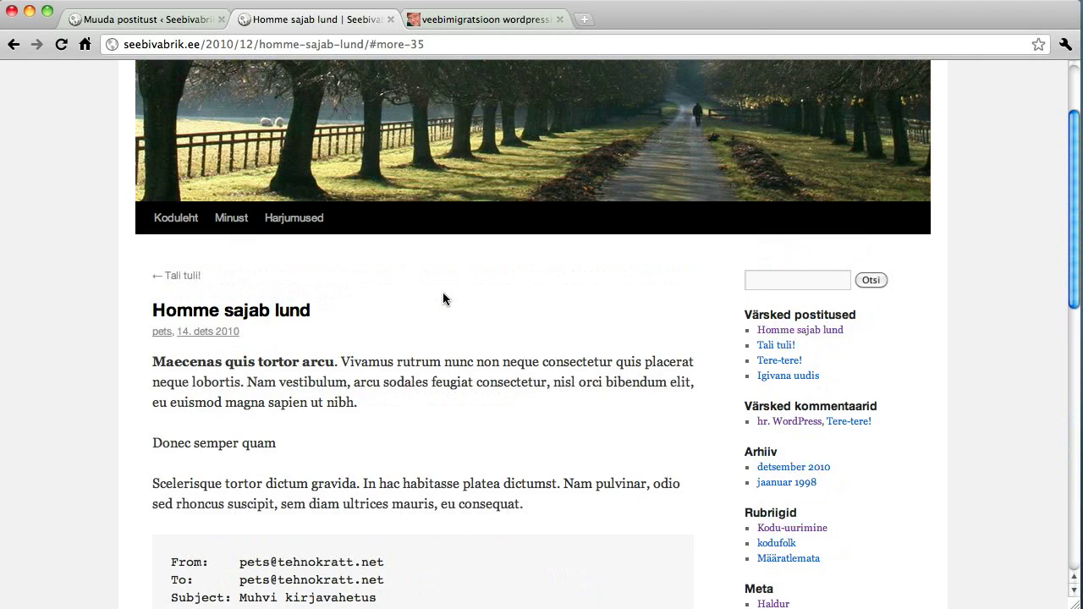
scroll(442, 297, "up", 2)
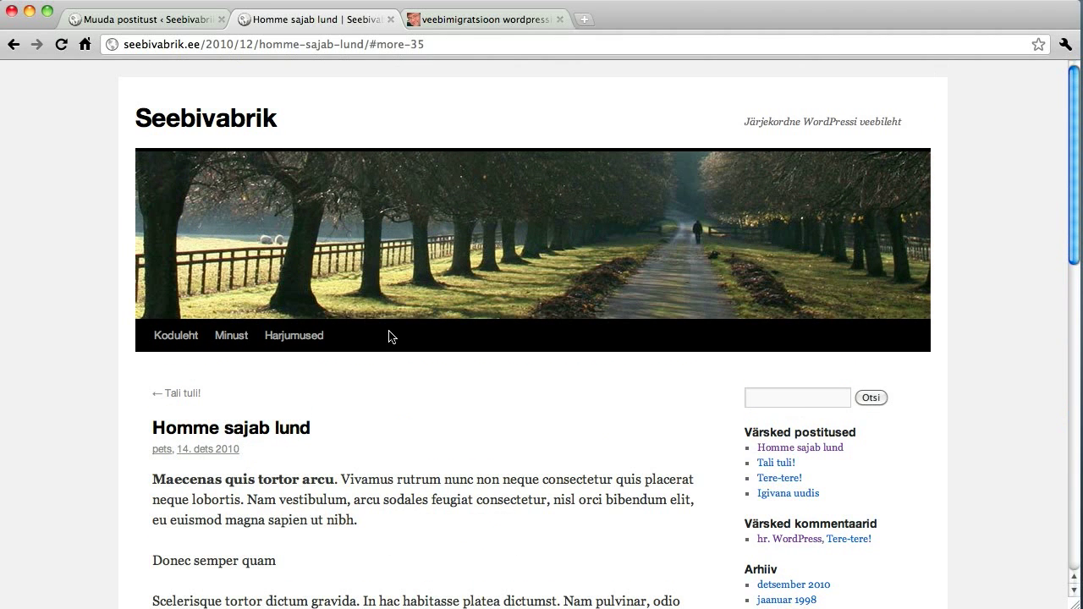
left_click(188, 24)
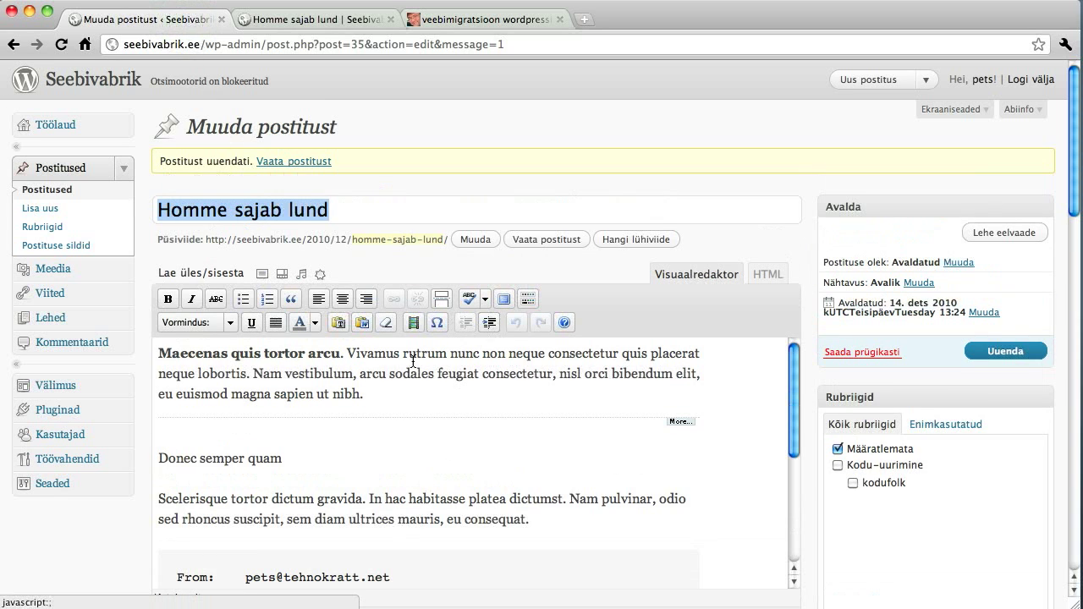
left_click_drag(347, 353, 447, 354)
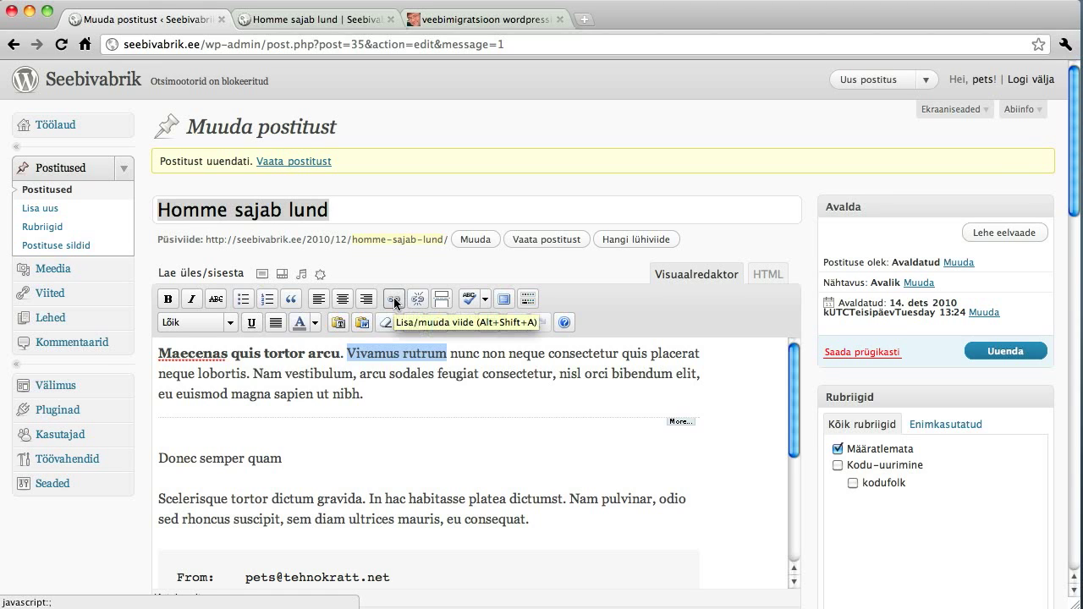
left_click(393, 300)
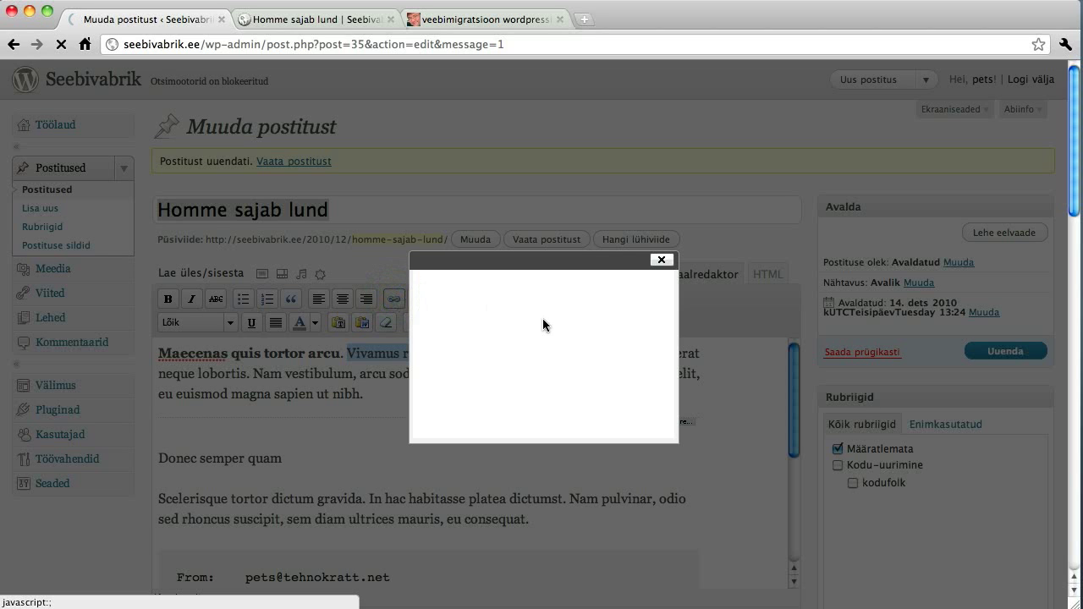
left_click(548, 307)
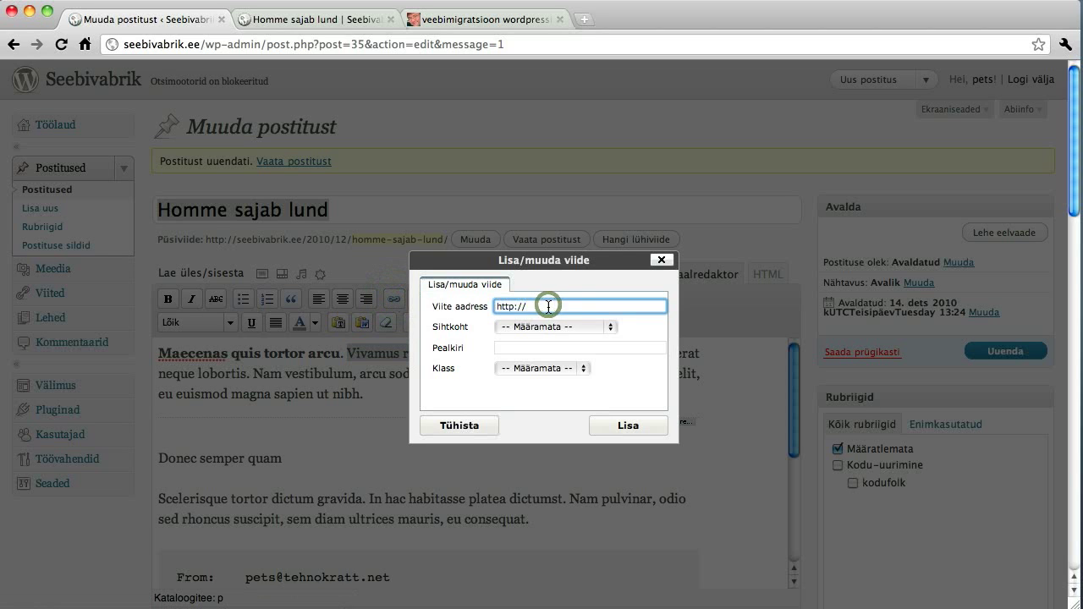
type("www.emhi.ee")
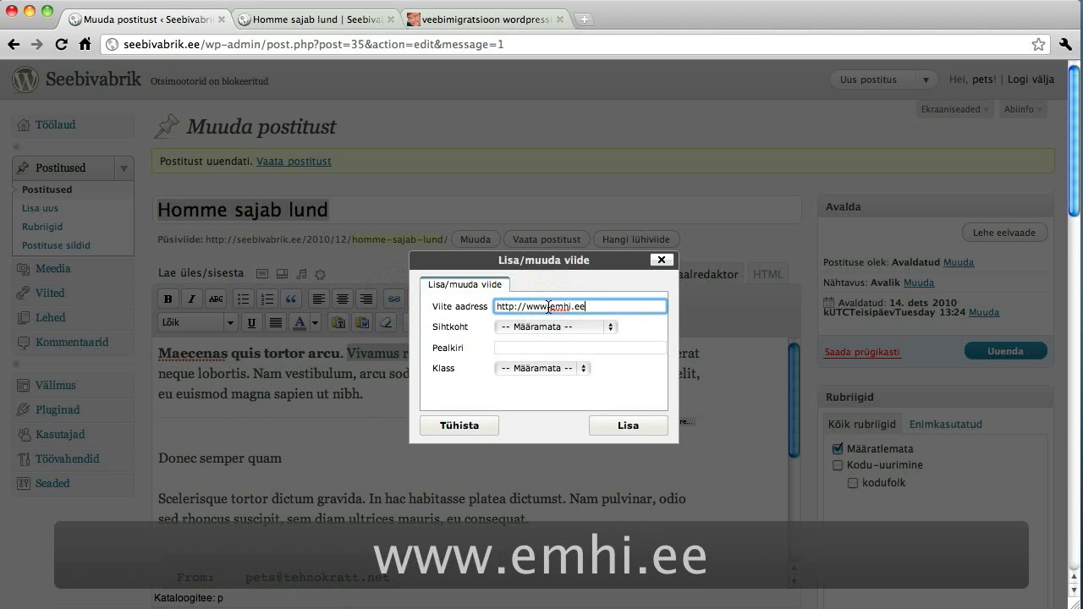
key("Tab")
key("Tab")
type("Ilmajaam")
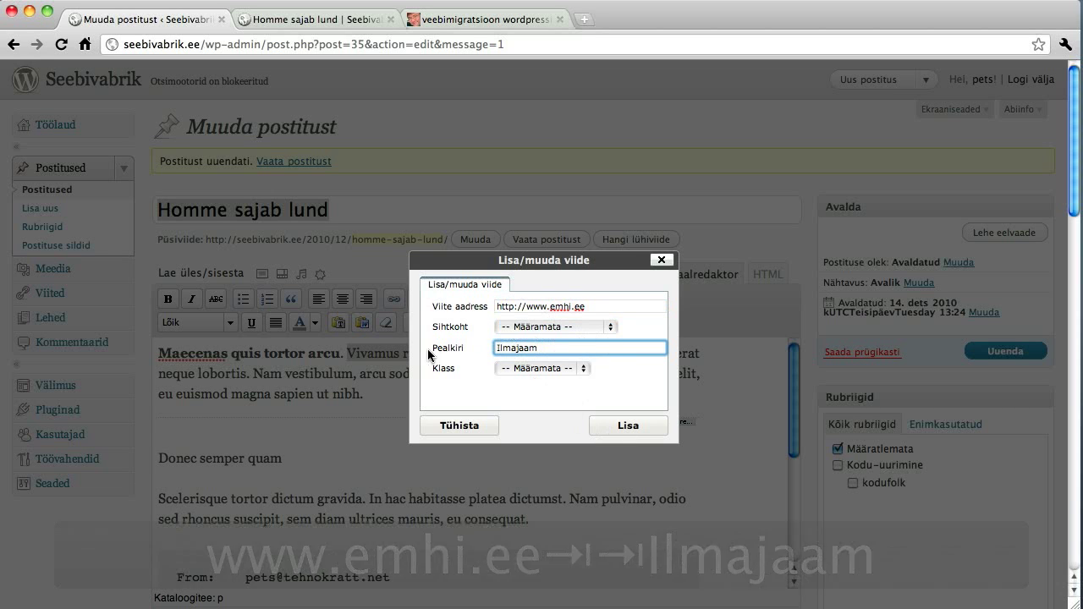
left_click(639, 433)
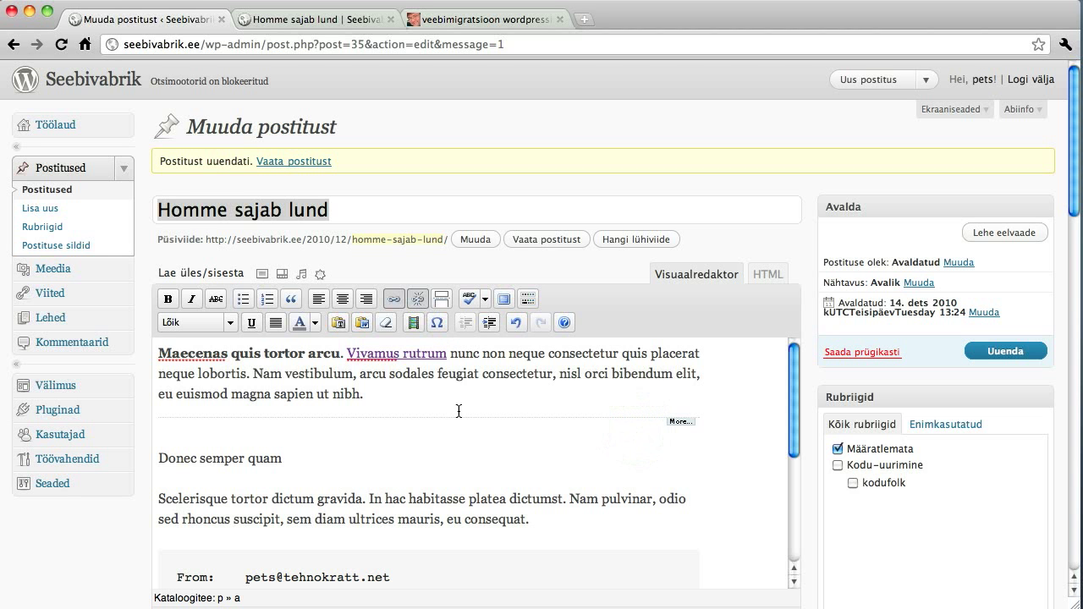
- Reopen the link settings, check the Target choices, and apply them unchanged
left_click(404, 355)
left_click(394, 299)
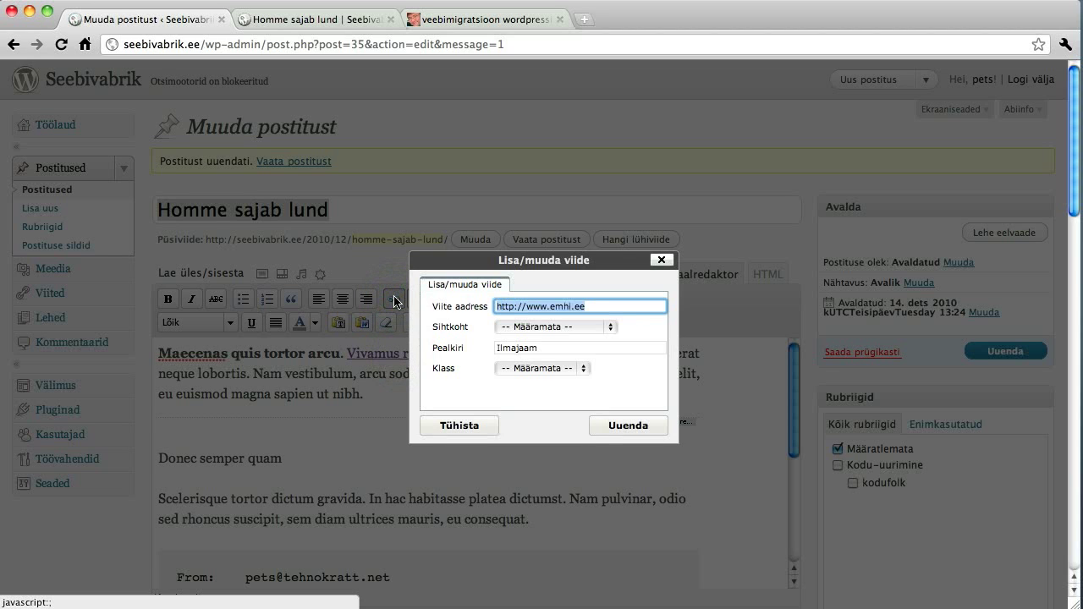
left_click(595, 328)
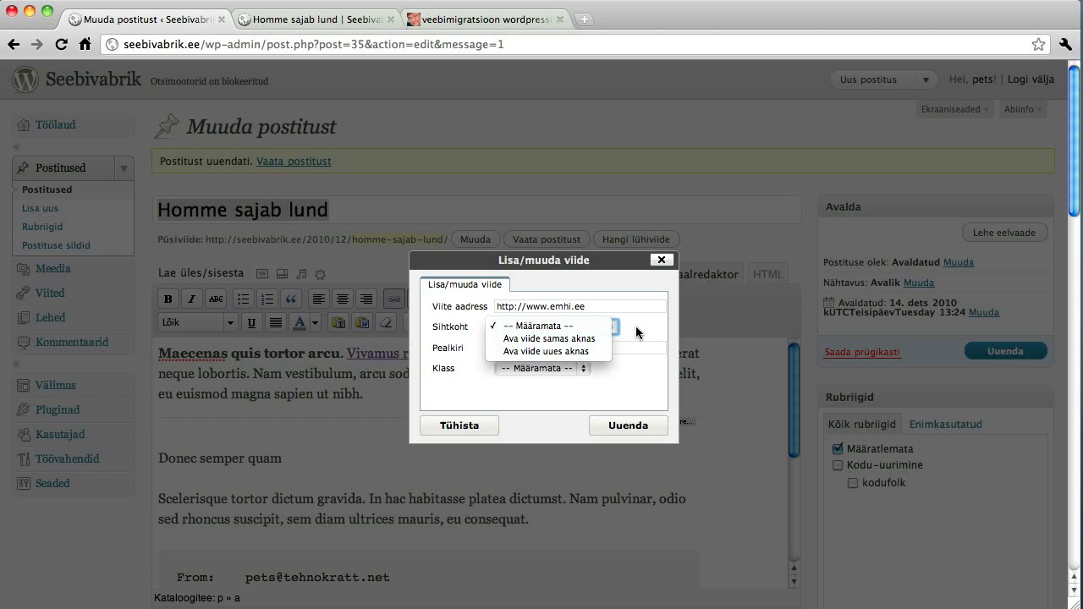
left_click(636, 325)
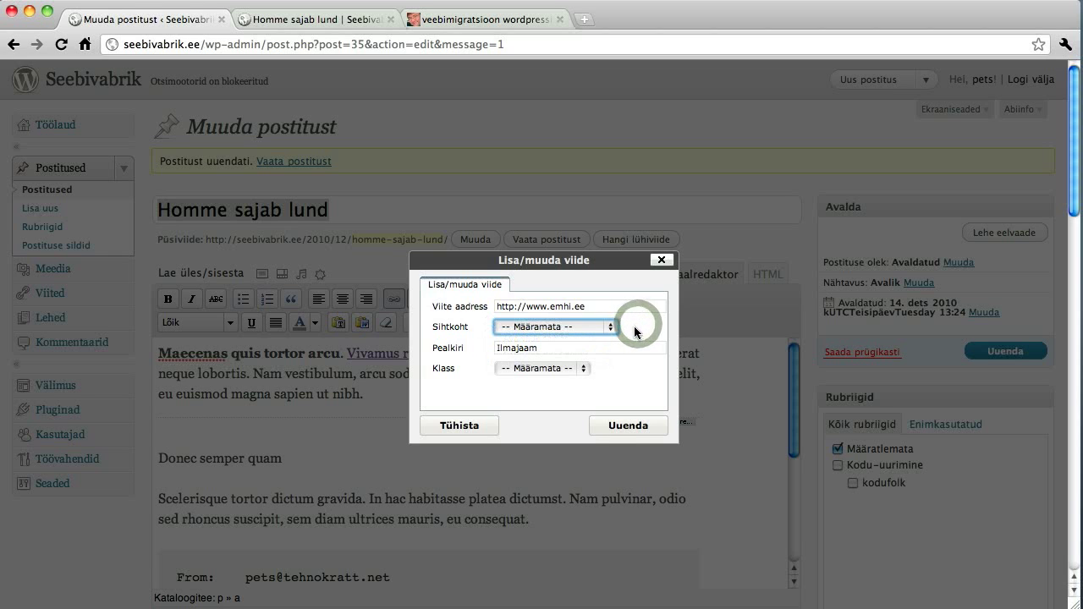
left_click(631, 428)
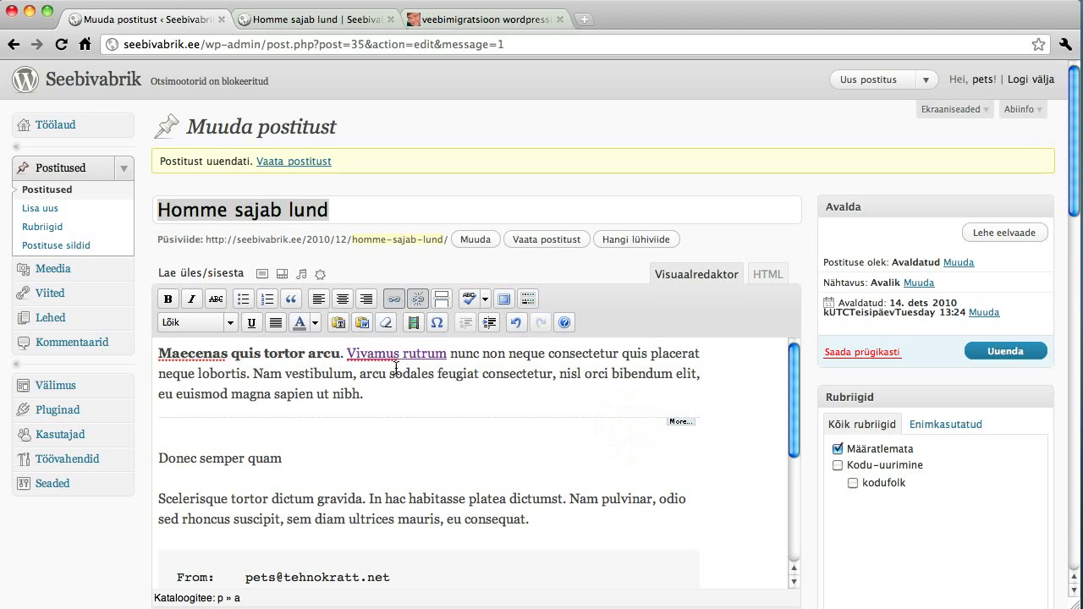
- Remove the link from 'Vivamus rutrum' and reselect the words
left_click(349, 354)
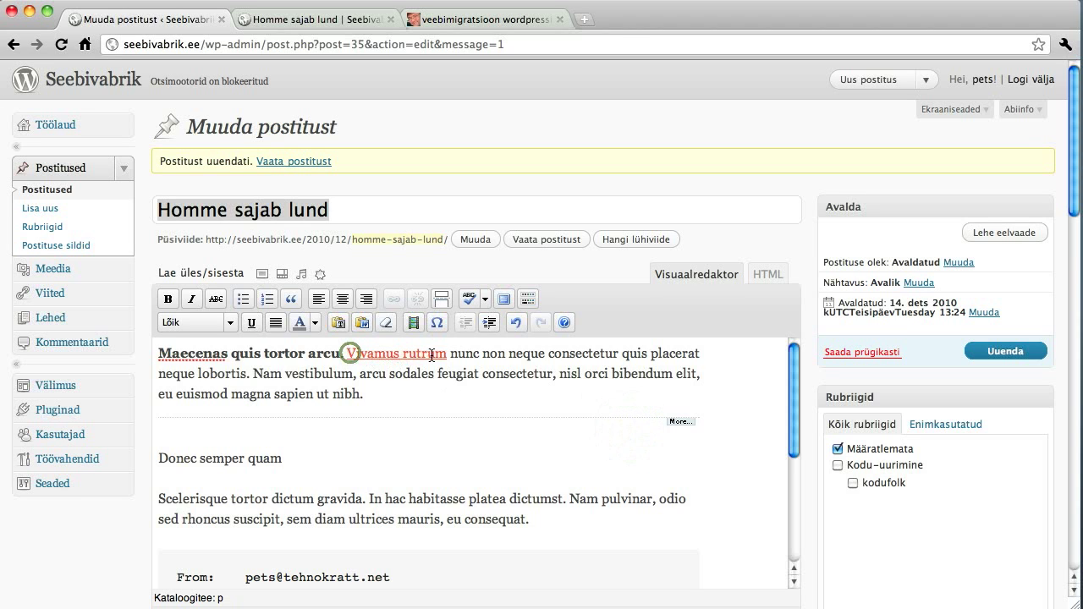
left_click(443, 353)
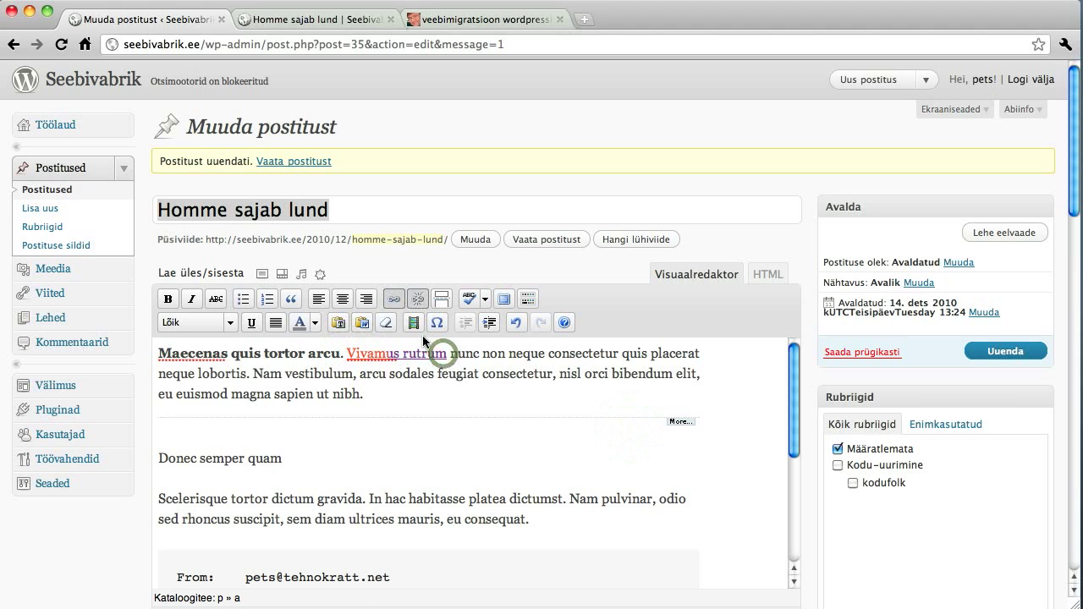
left_click(417, 300)
left_click_drag(347, 354, 446, 353)
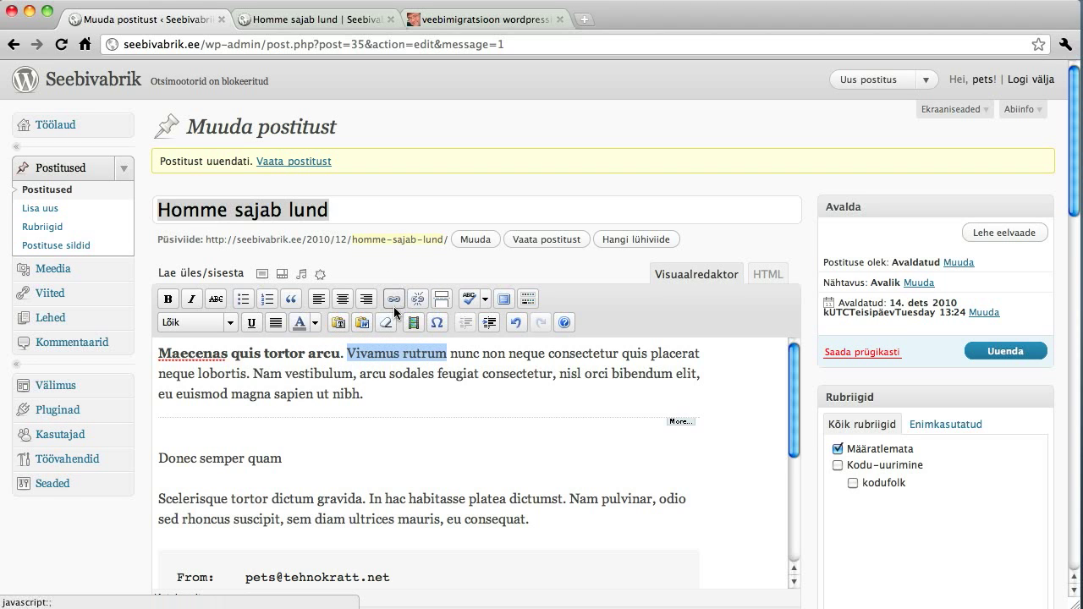
- Copy the Harjumused menu item's link address from the live site
left_click(339, 20)
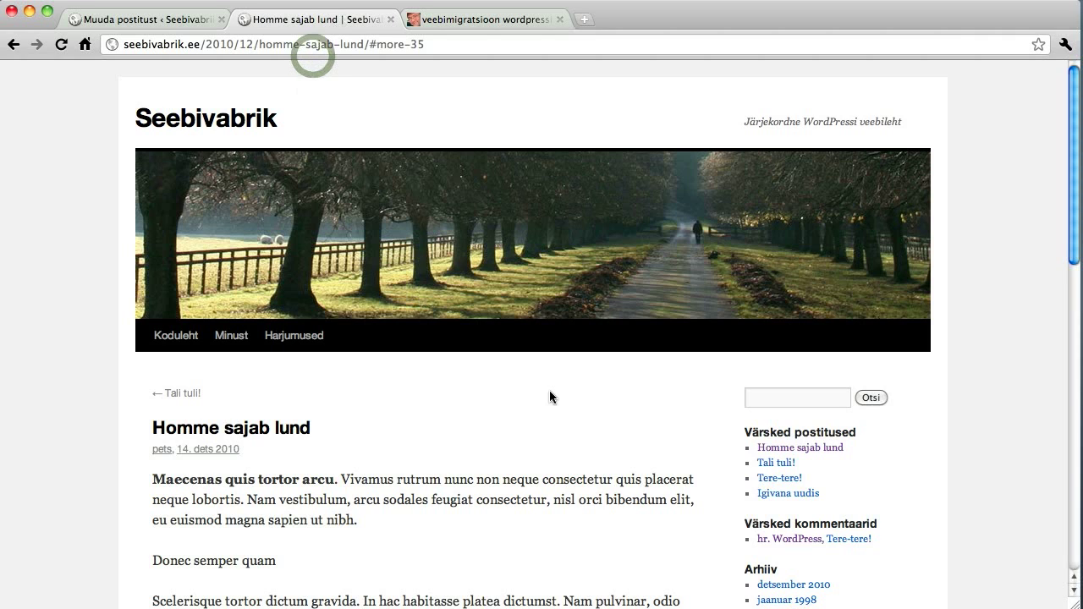
mouse_move(293, 342)
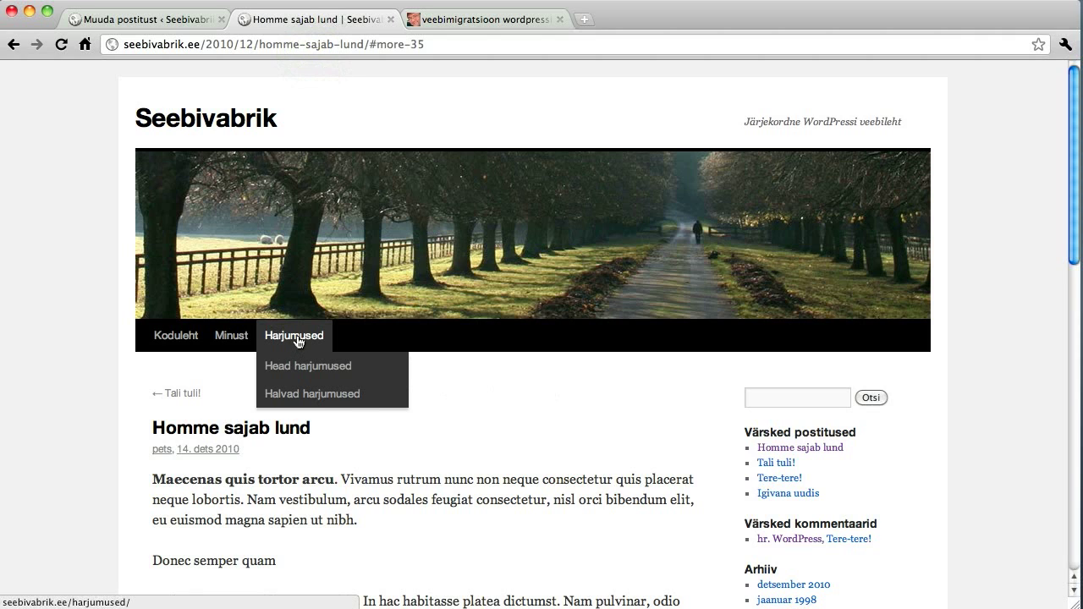
right_click(297, 342)
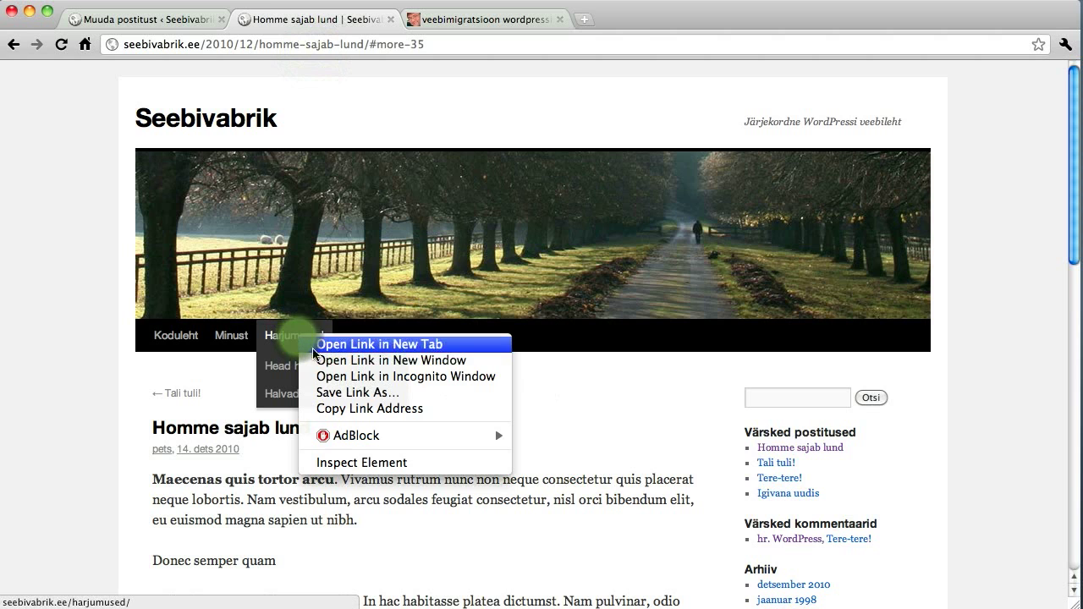
left_click(355, 409)
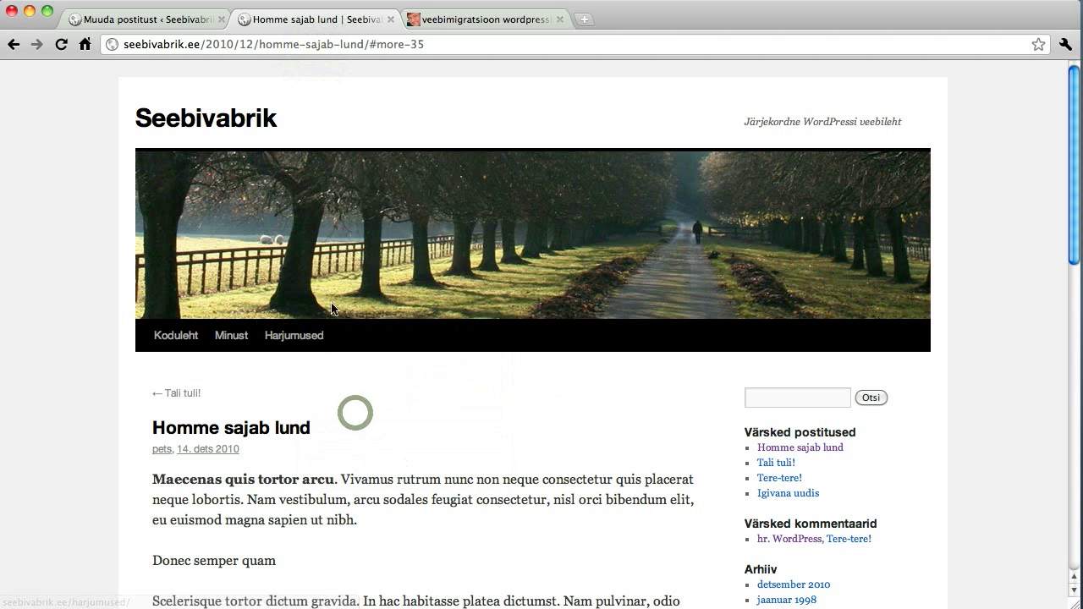
left_click(162, 24)
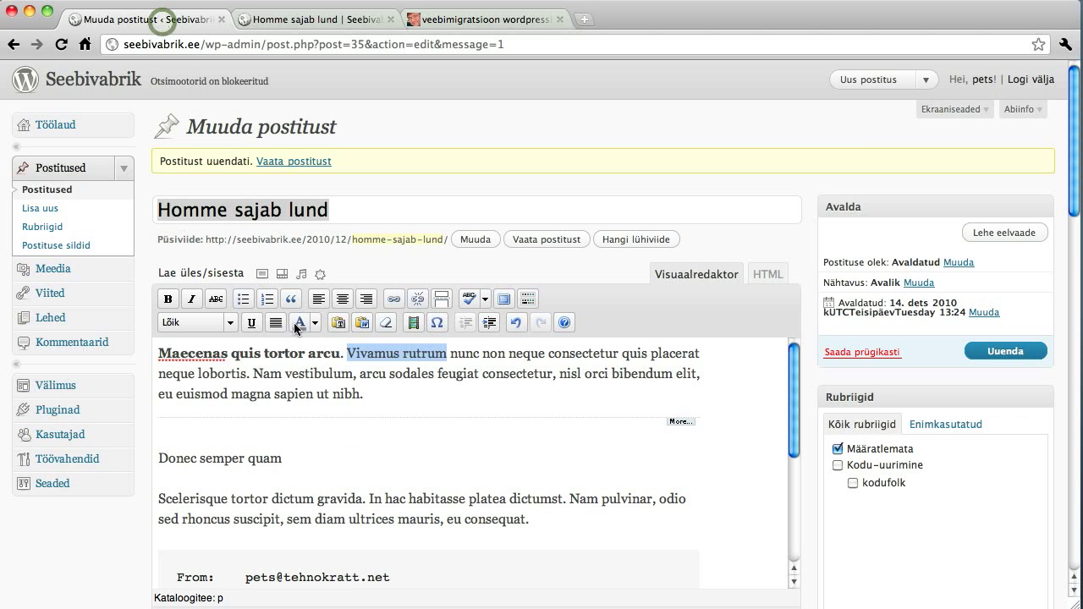
left_click(391, 299)
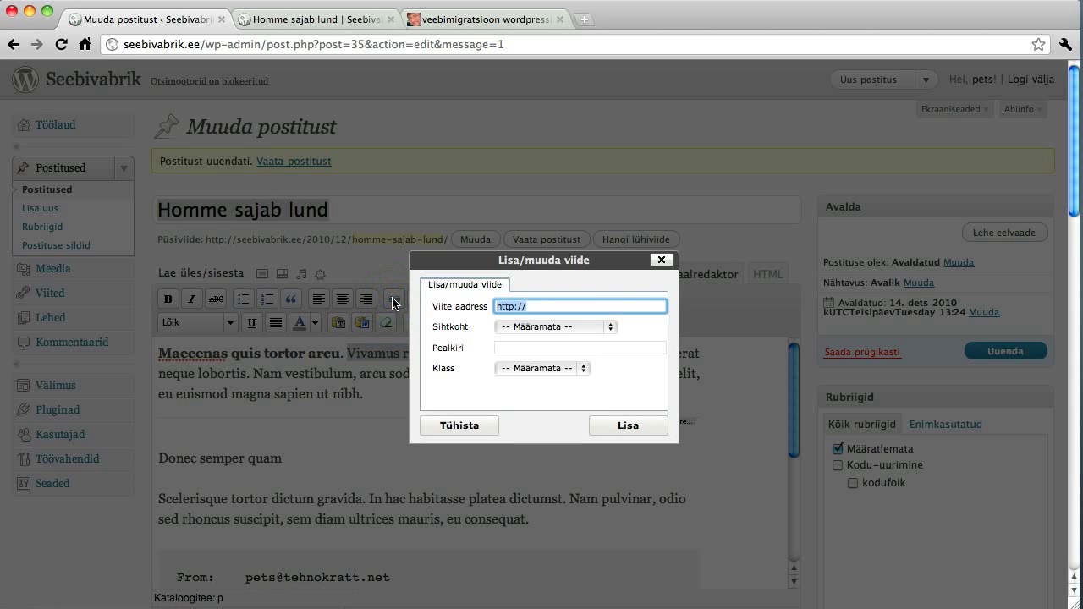
key("super+v")
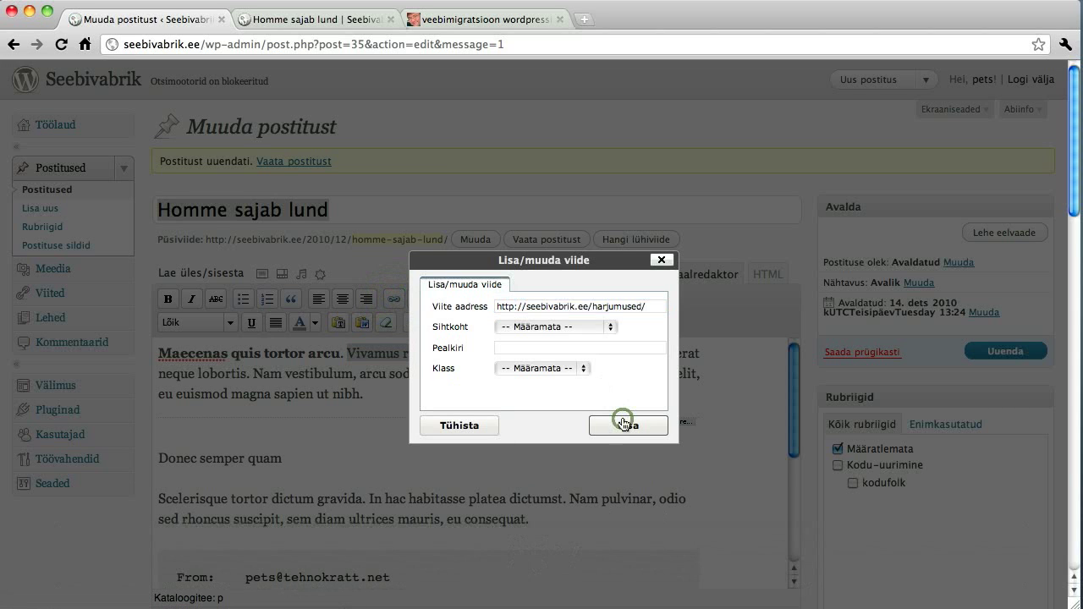
left_click(625, 425)
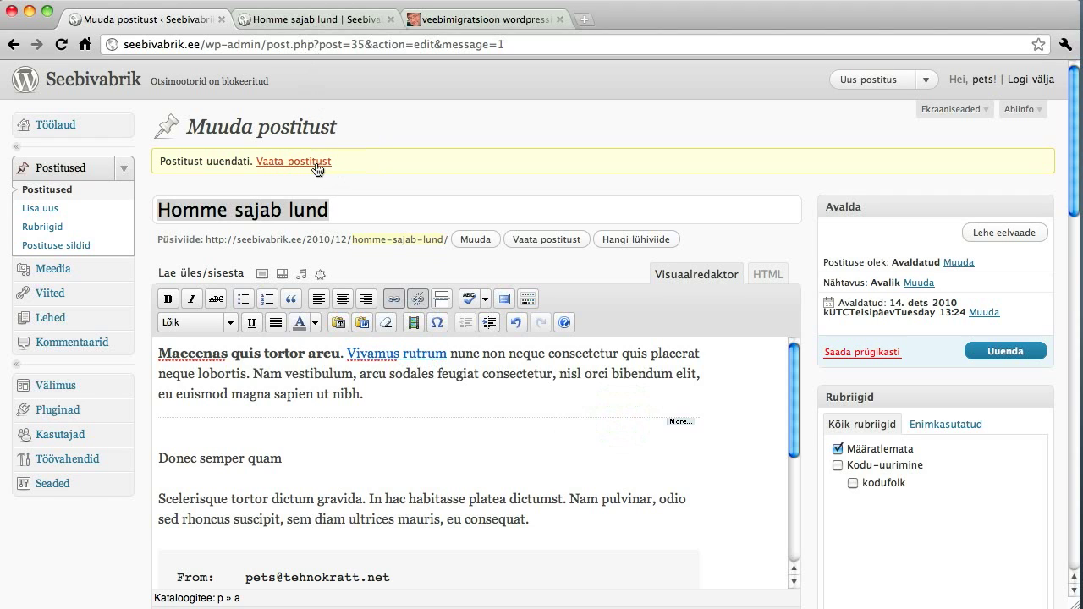
left_click(293, 301)
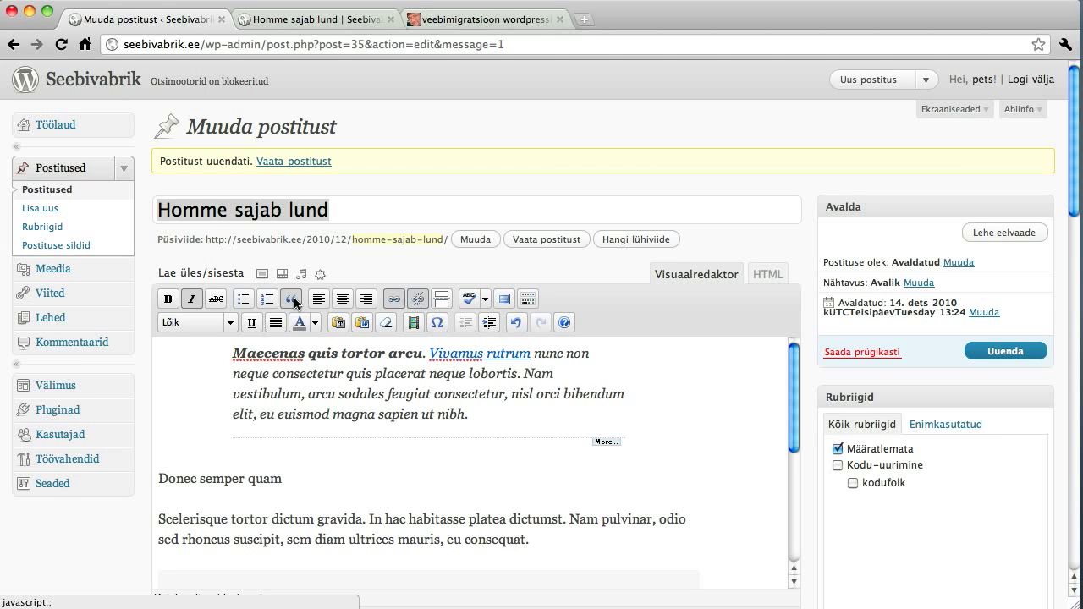
left_click(292, 300)
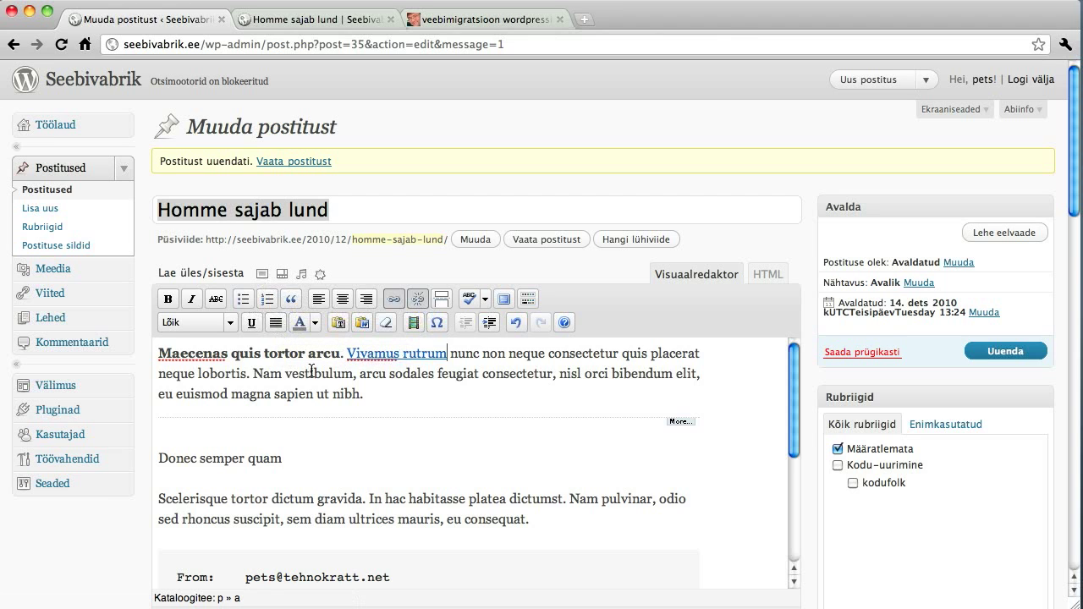
- Open the paragraph format list for the 'Donec semper quam' line
scroll(291, 404, "down", 1)
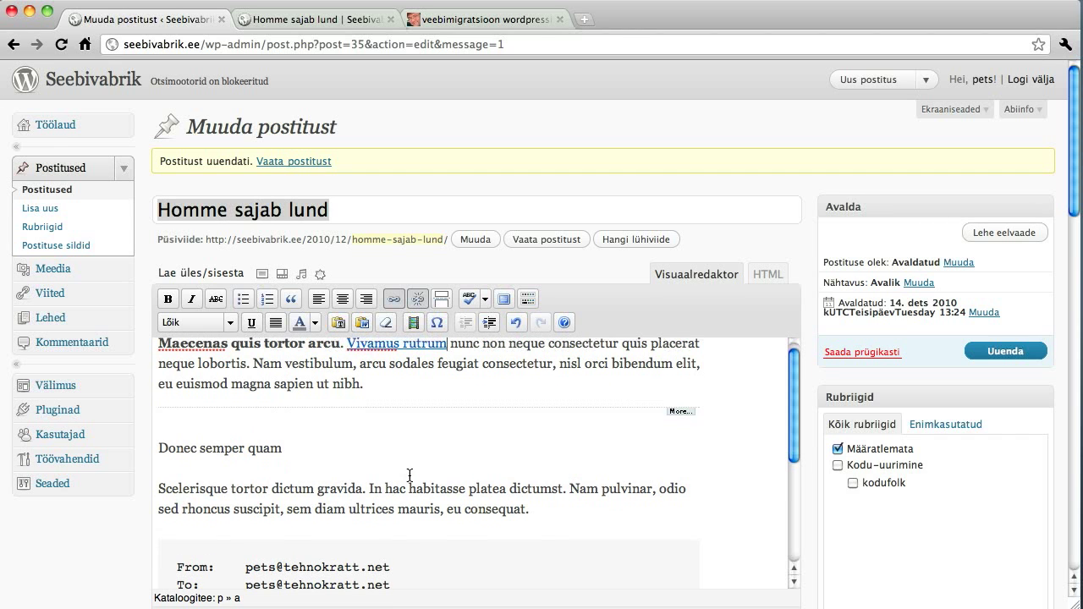
left_click(245, 448)
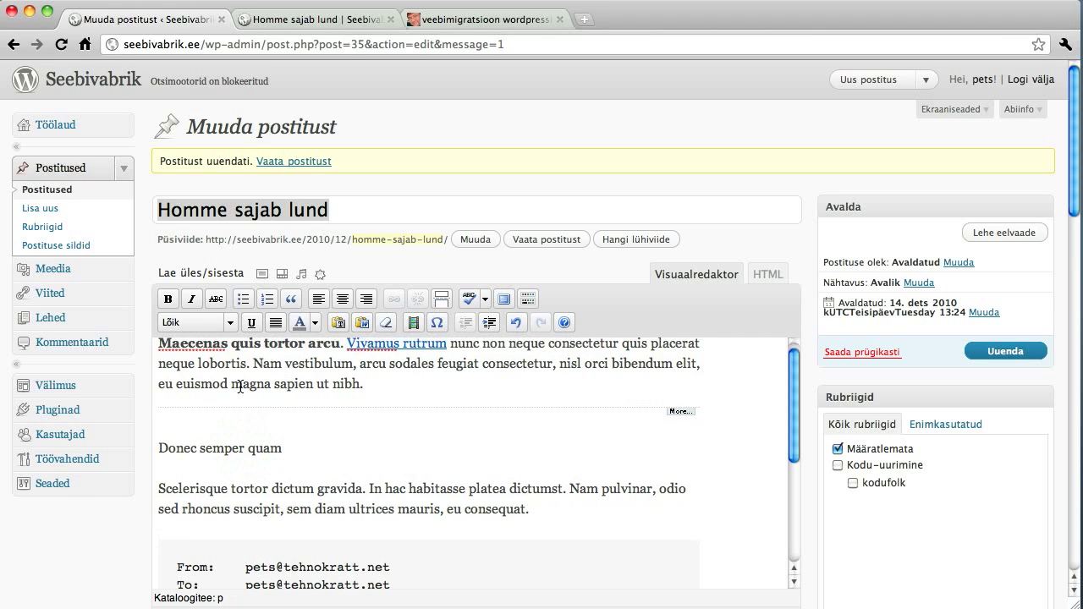
left_click(229, 322)
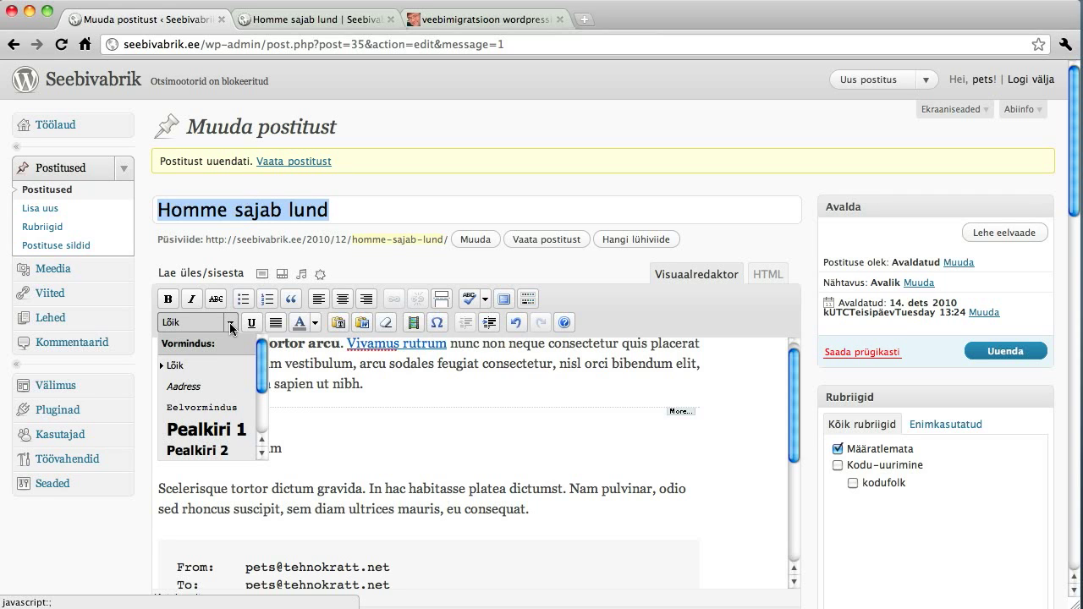
- Check the preformatted From block, then reopen the format list on 'Donec semper quam'
left_click(353, 567)
scroll(399, 569, "down", 2)
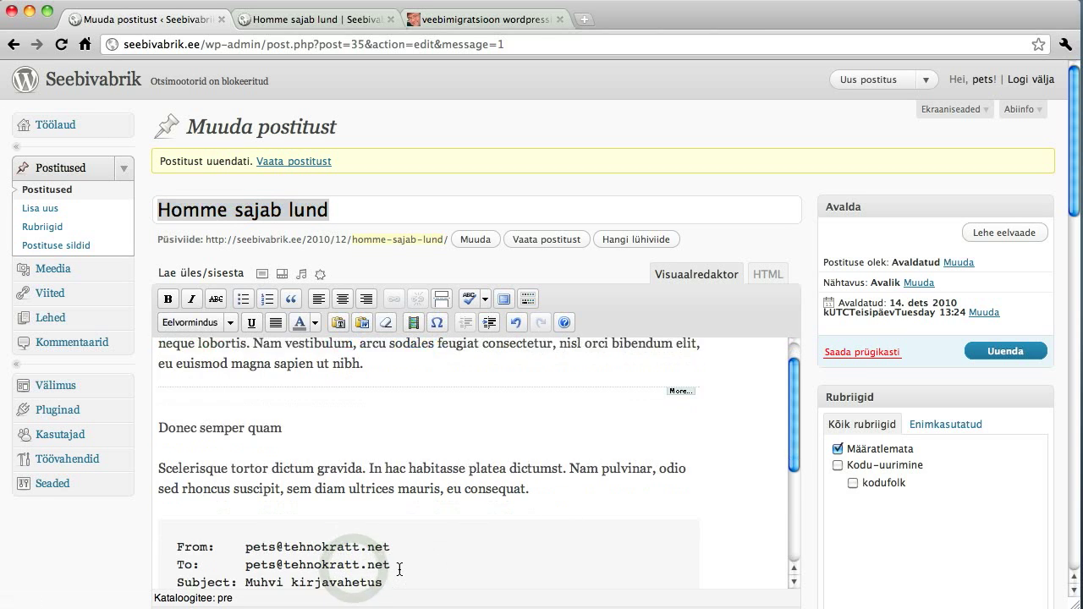
scroll(400, 568, "down", 3)
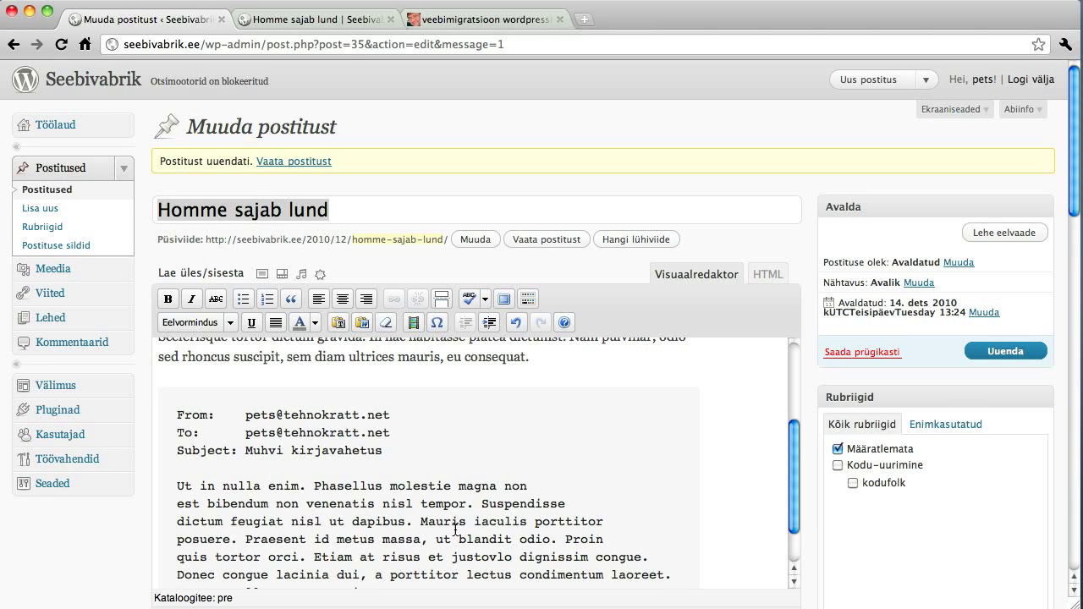
scroll(455, 529, "down", 3)
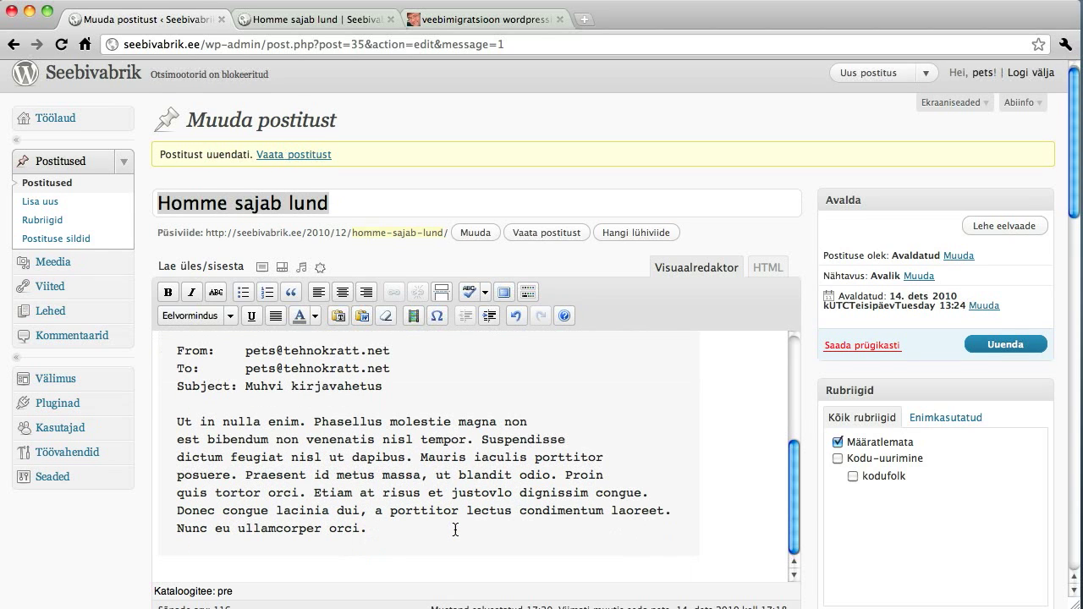
scroll(456, 530, "up", 2)
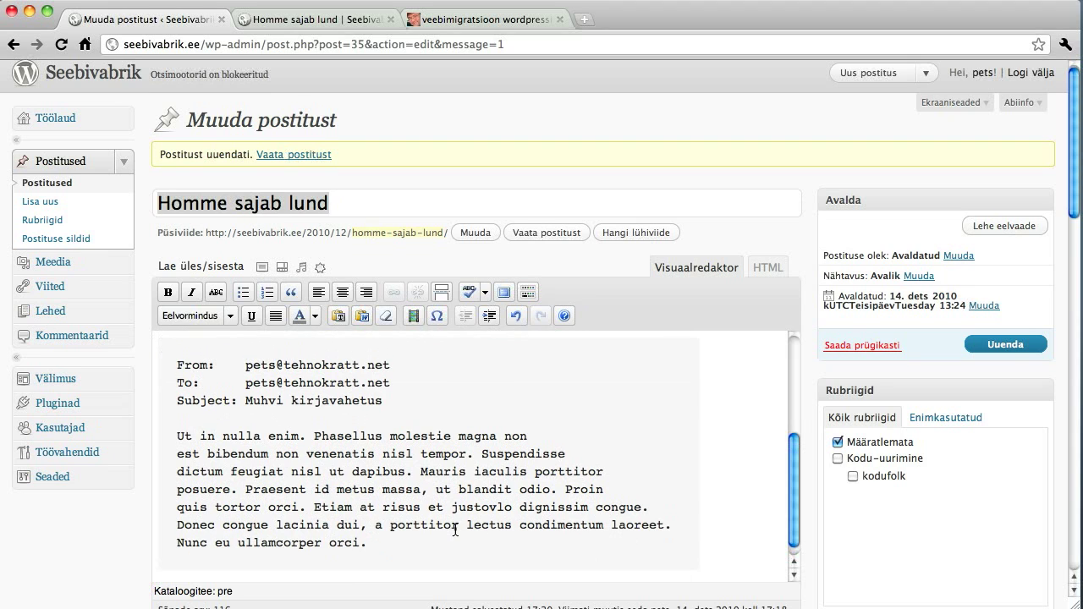
scroll(455, 529, "up", 4)
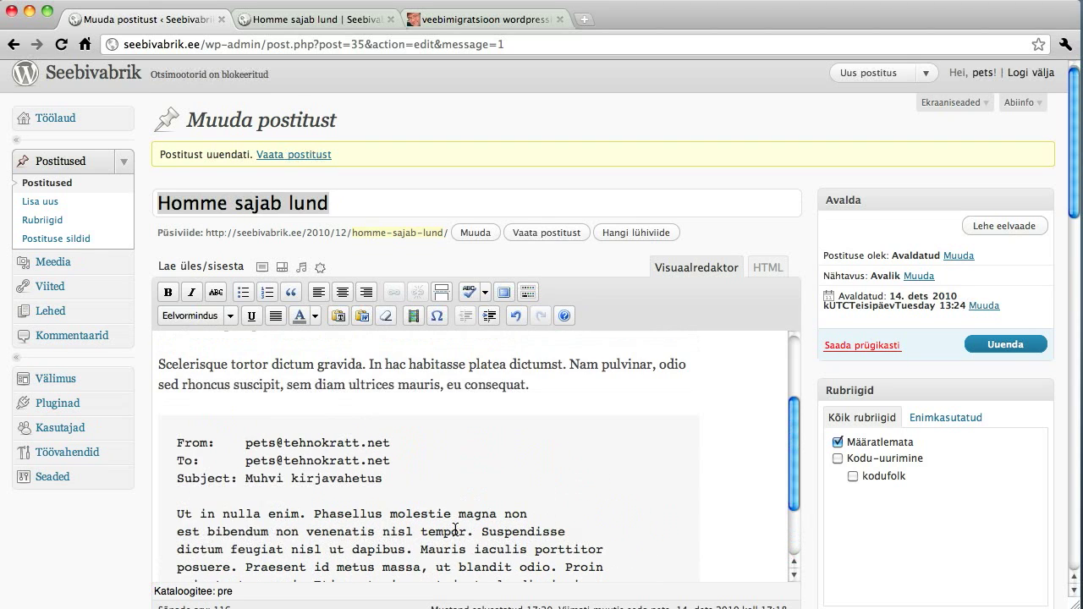
scroll(455, 530, "down", 1)
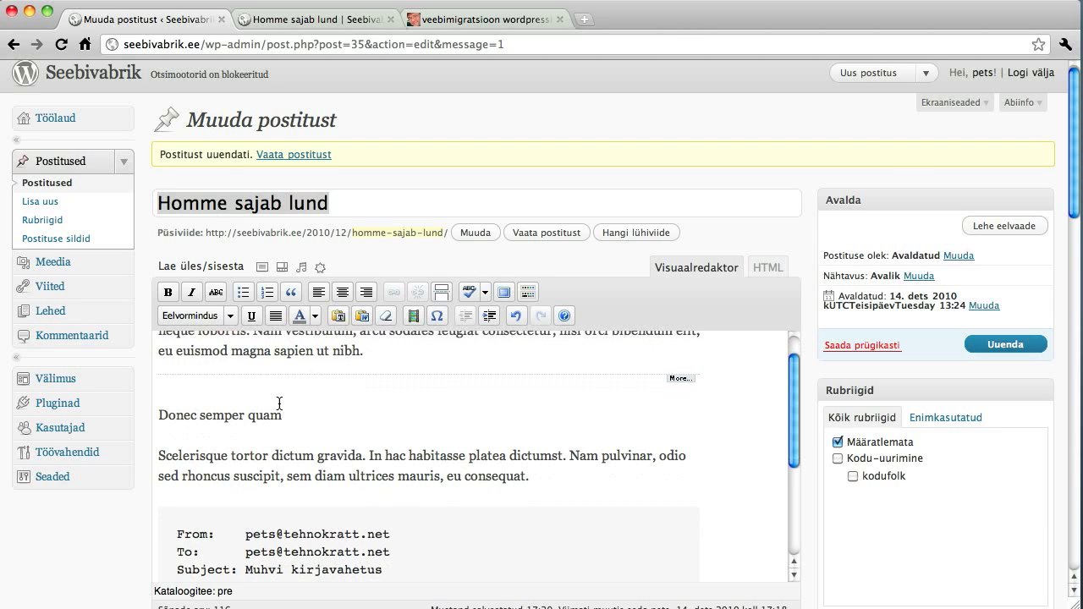
left_click(203, 415)
left_click(229, 316)
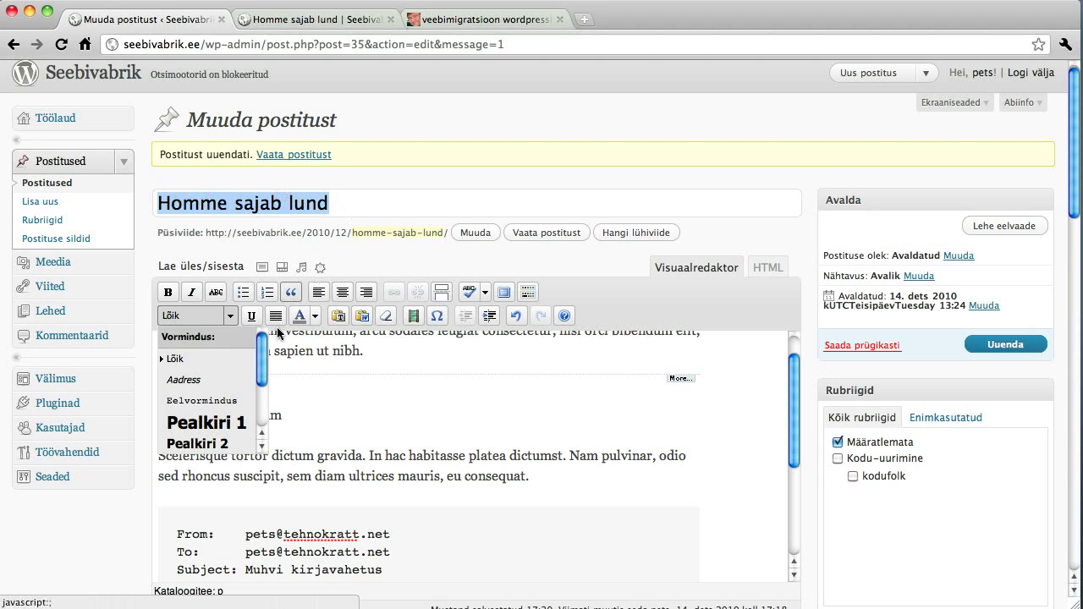
- Apply Pealkiri 2 to 'Donec semper quam' and put the caret at the heading's end
left_click(225, 441)
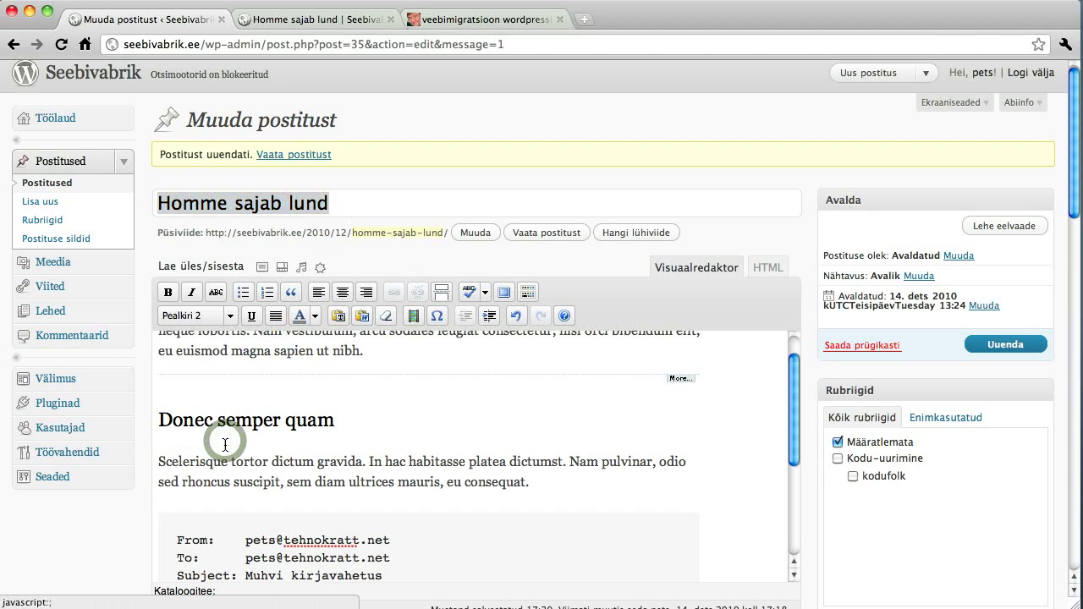
left_click(363, 427)
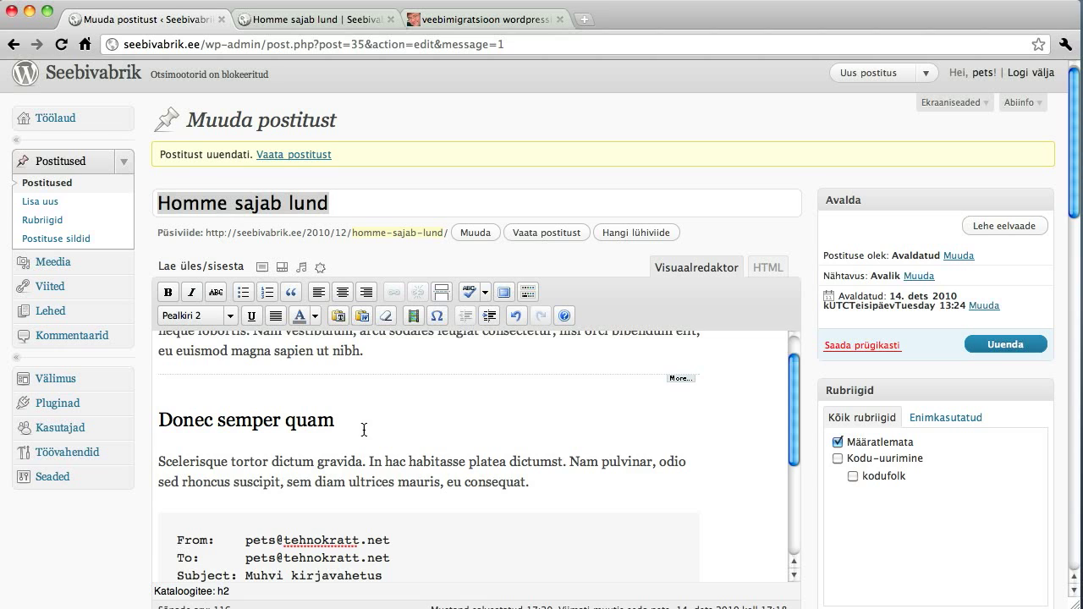
scroll(364, 430, "up", 3)
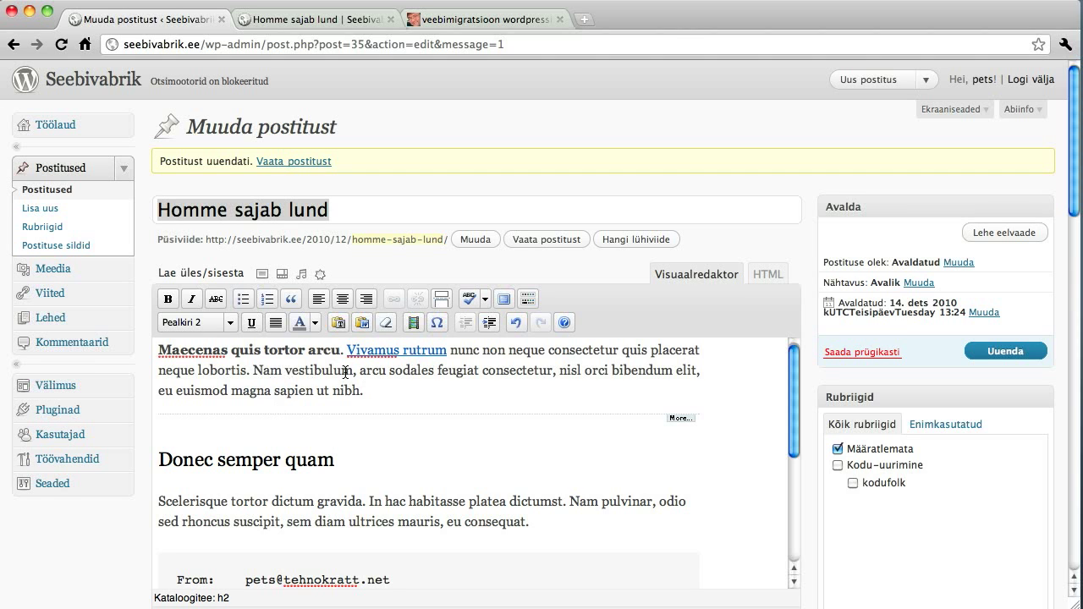
- Remove the bold from the opening sentence 'Maecenas quis tortor arcu.'
left_click_drag(343, 350, 150, 345)
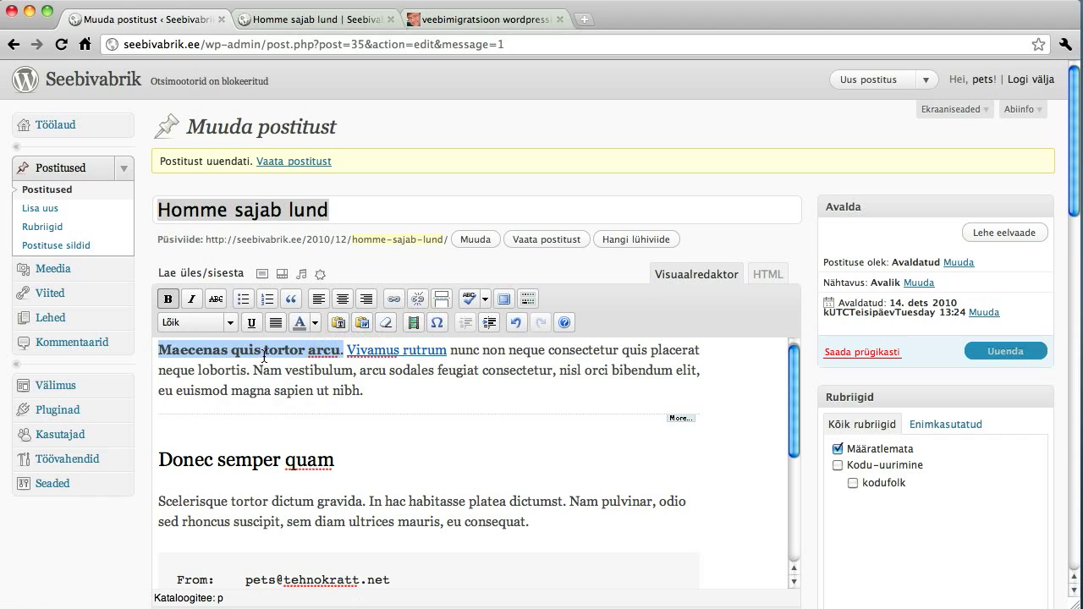
left_click(386, 322)
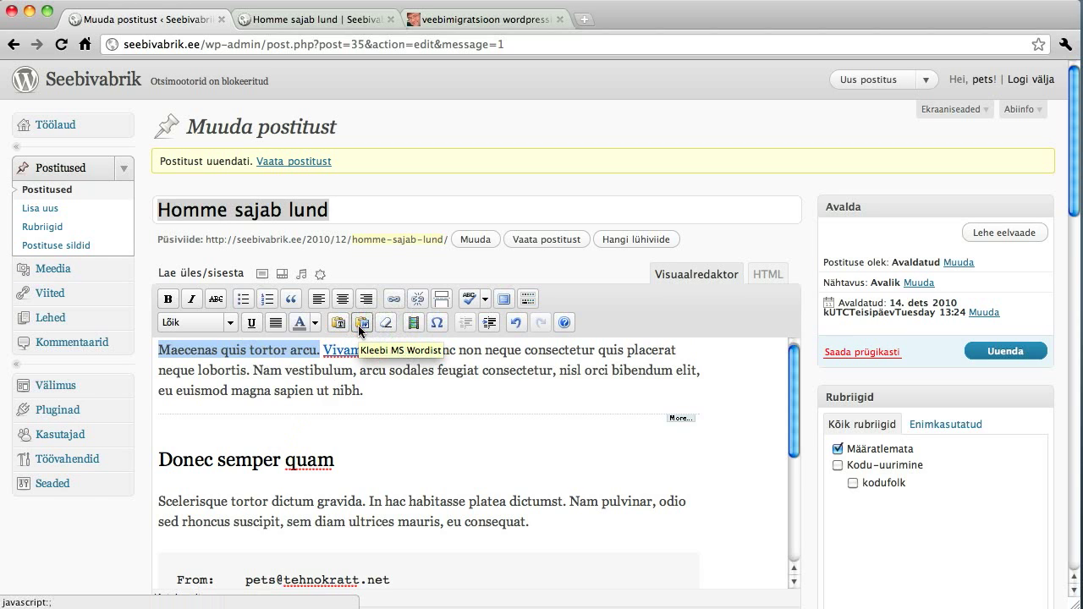
left_click(391, 395)
- Add an empty Lõik paragraph below the email code block, then switch to Word
left_click_drag(792, 427, 791, 535)
left_click(755, 551)
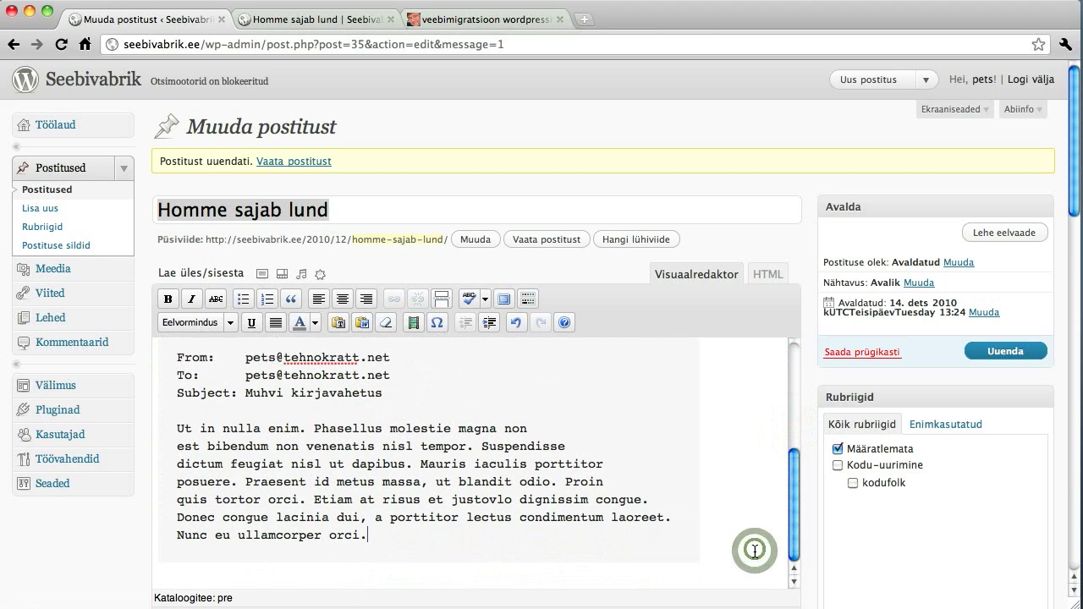
key("Return")
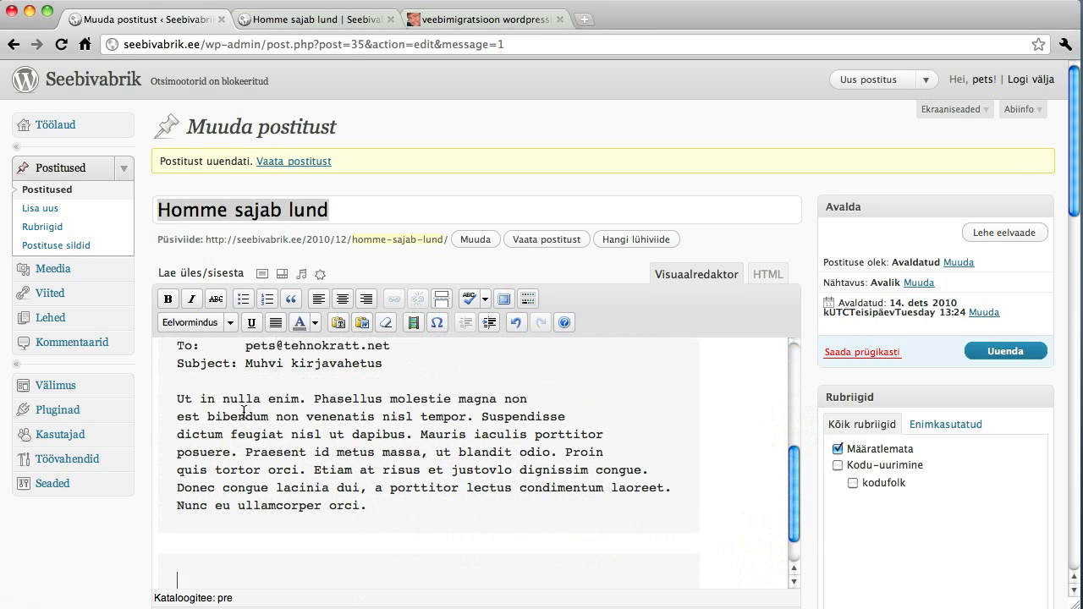
left_click(229, 323)
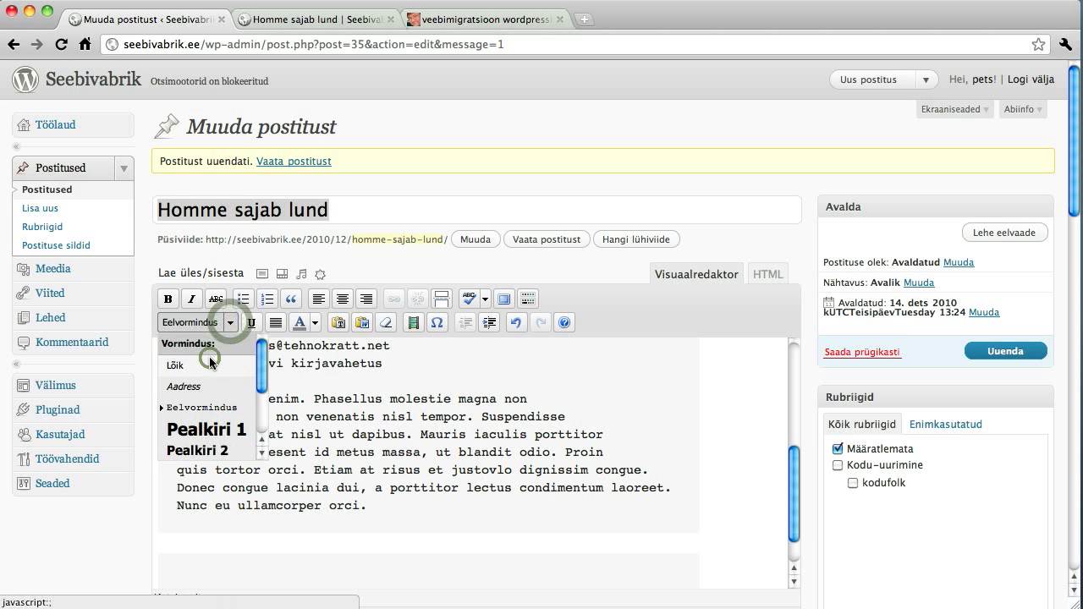
left_click(211, 362)
left_click(337, 566)
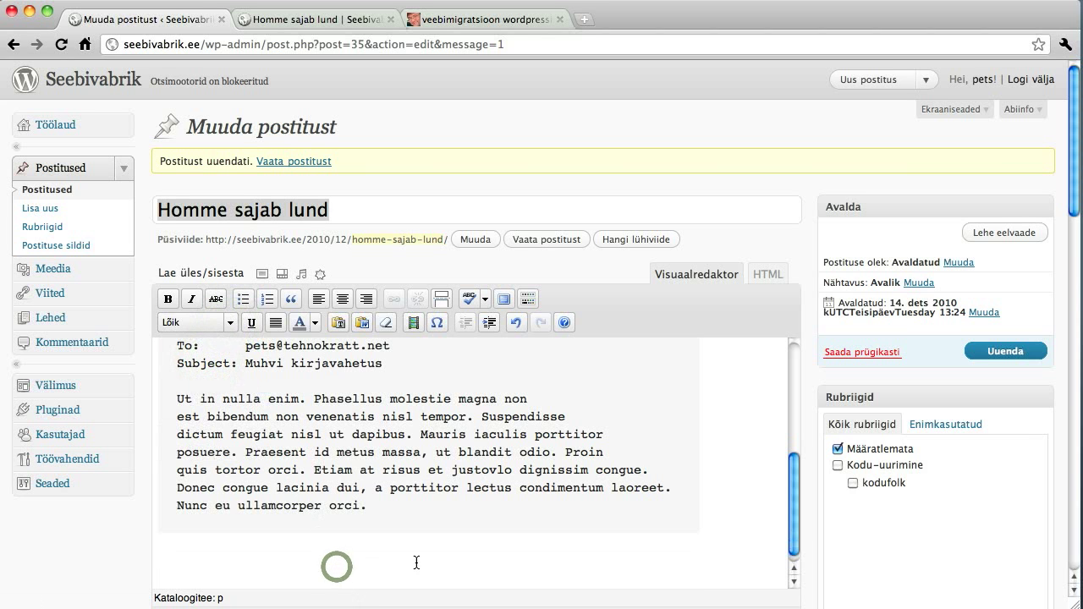
key("super+Tab")
key("super+Tab")
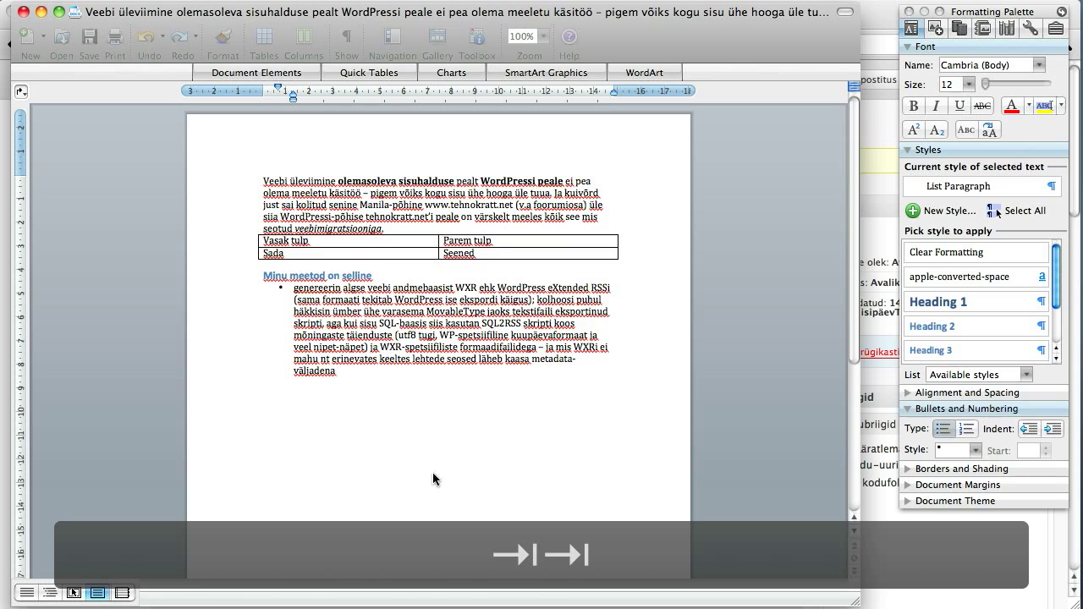
- Check the Word document's styles, copy its entire contents, and return to the post editor
key("super+a")
key("super+c")
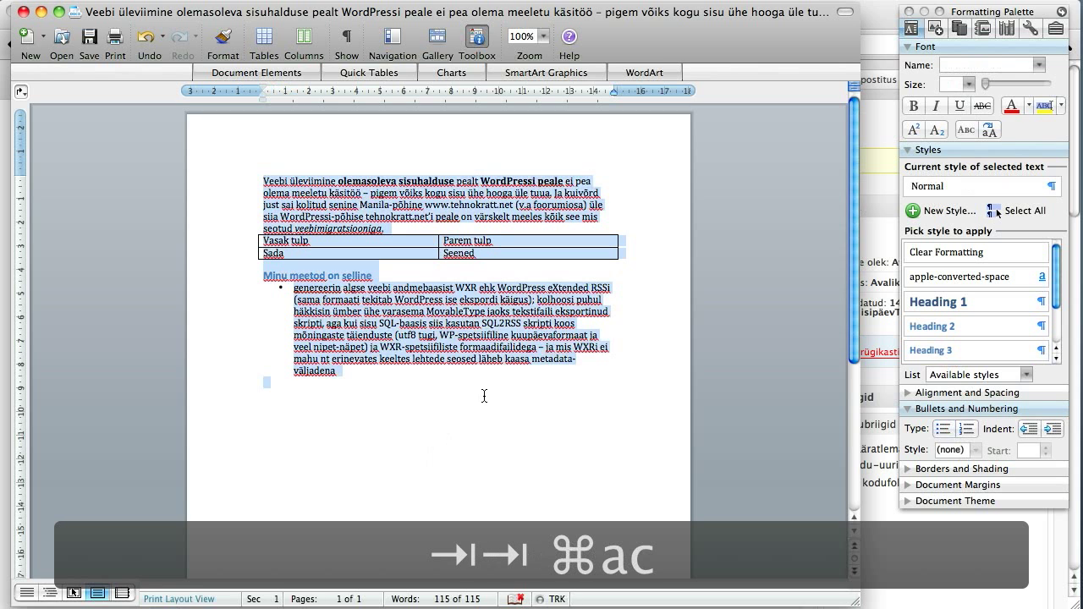
left_click(342, 278)
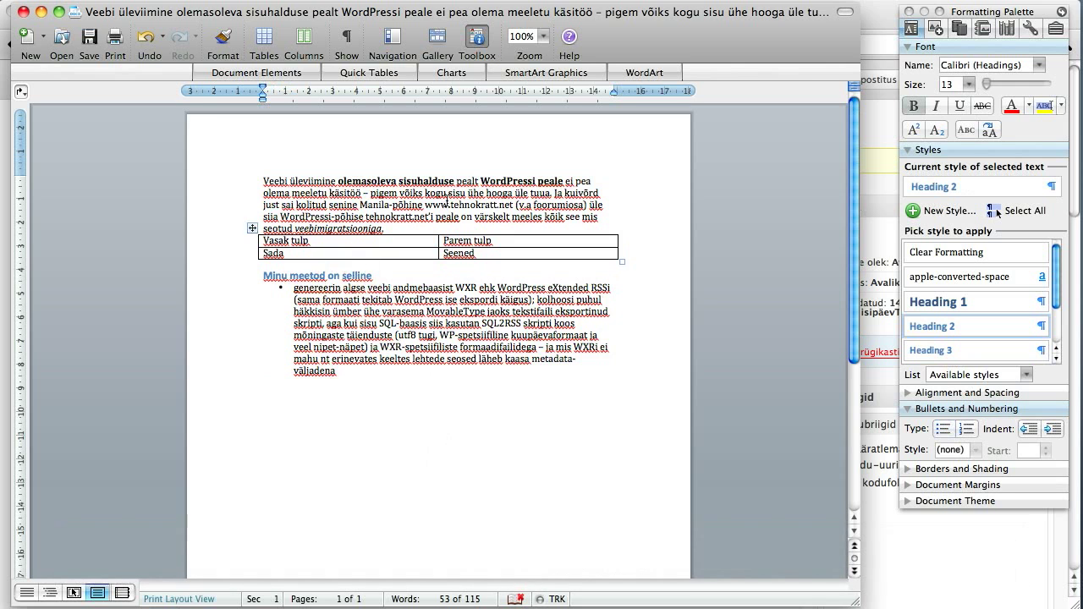
left_click(498, 180)
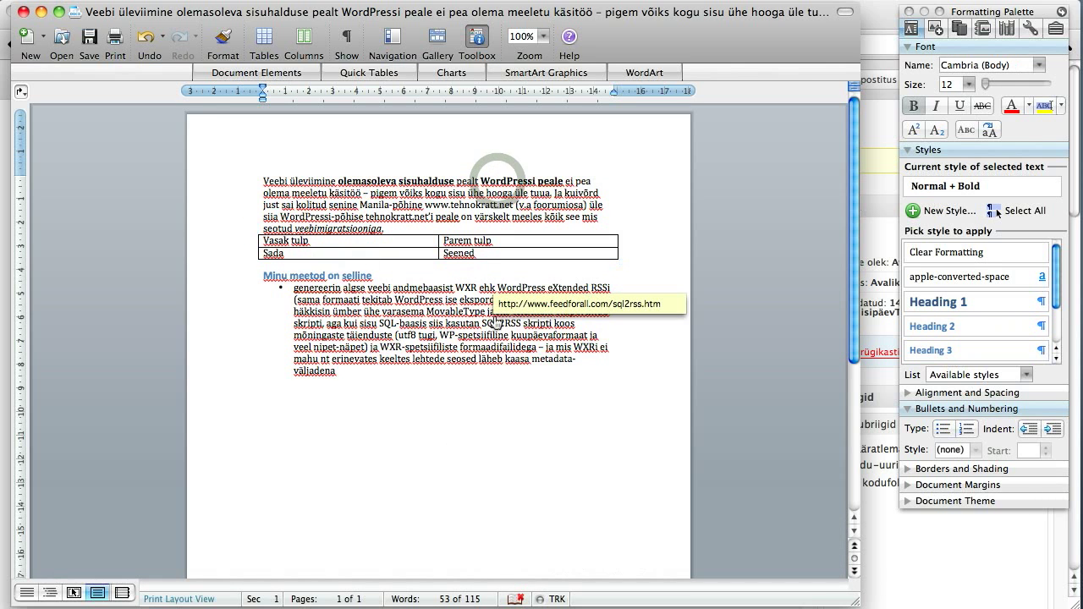
left_click(364, 325)
key("ctrl+a")
key("ctrl+c")
key("super+Tab")
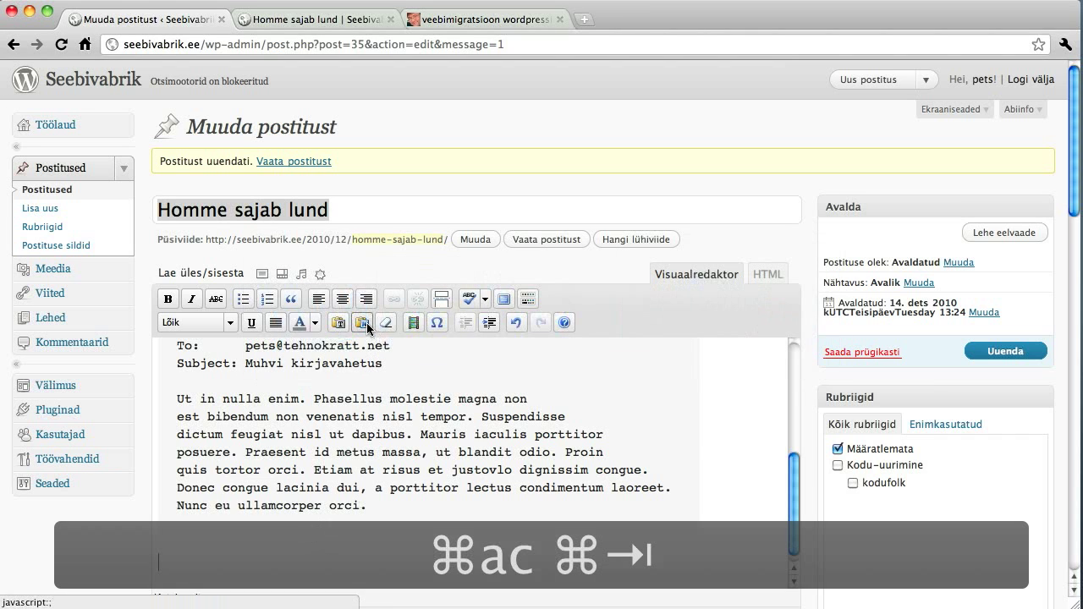
- Paste the copied Word content through the Paste from Word dialog and insert it with Lisa
left_click(363, 322)
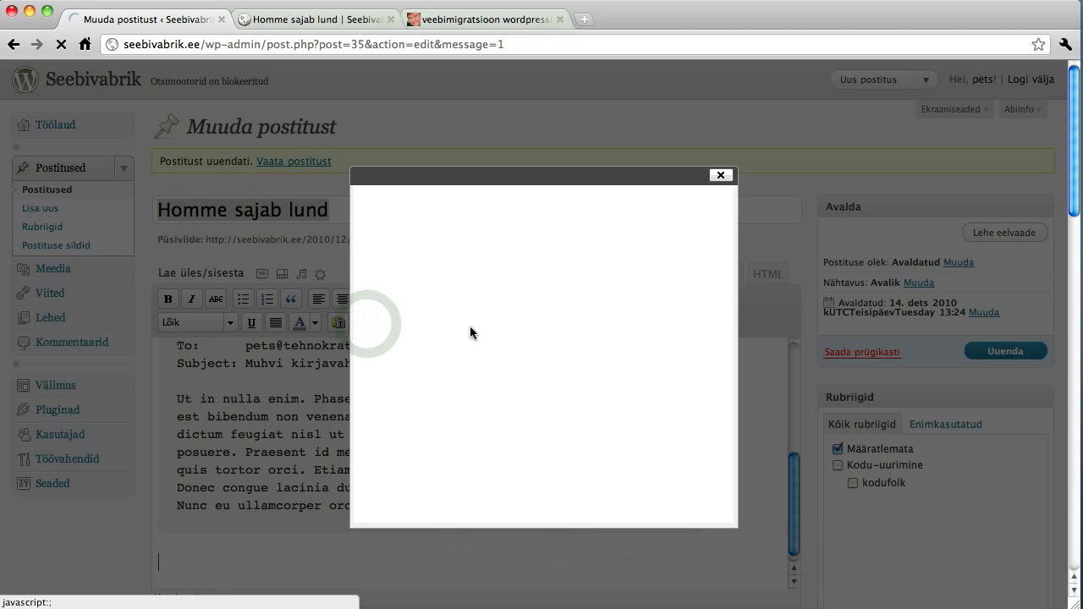
left_click(508, 328)
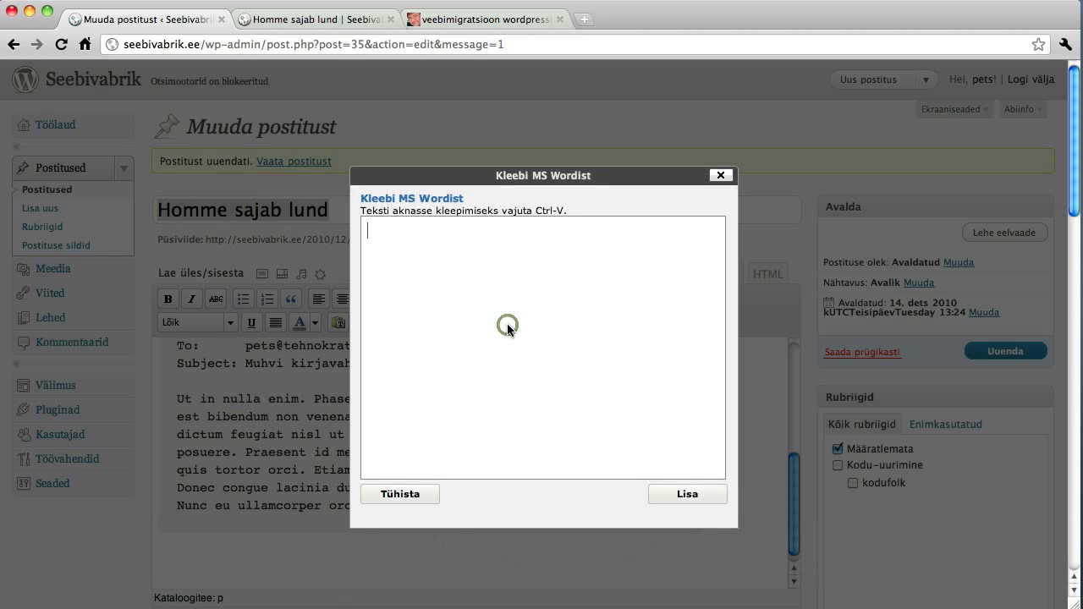
right_click(507, 324)
left_click(545, 406)
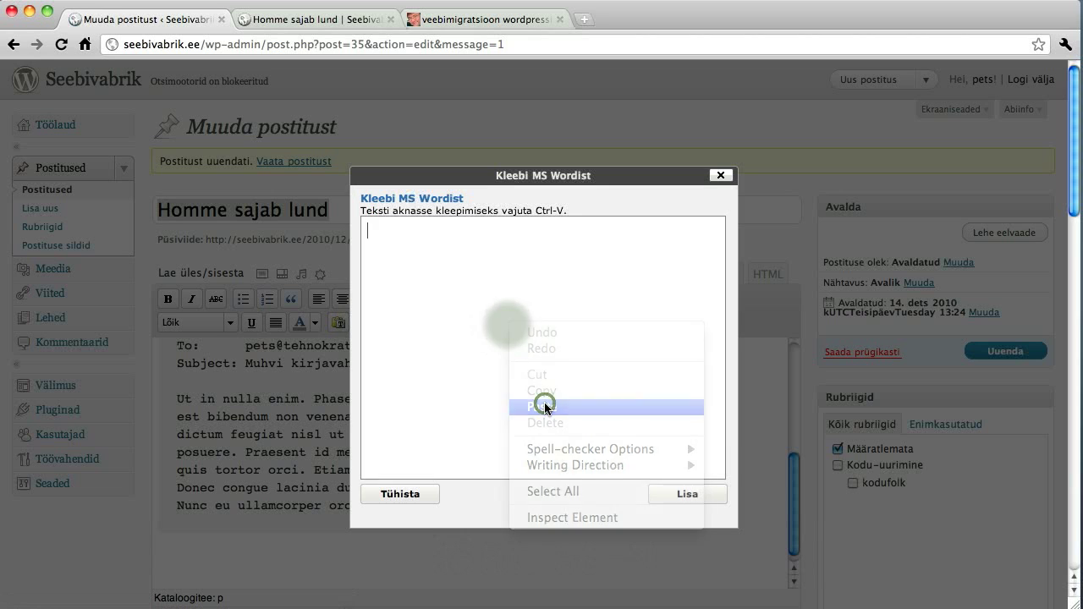
left_click(671, 493)
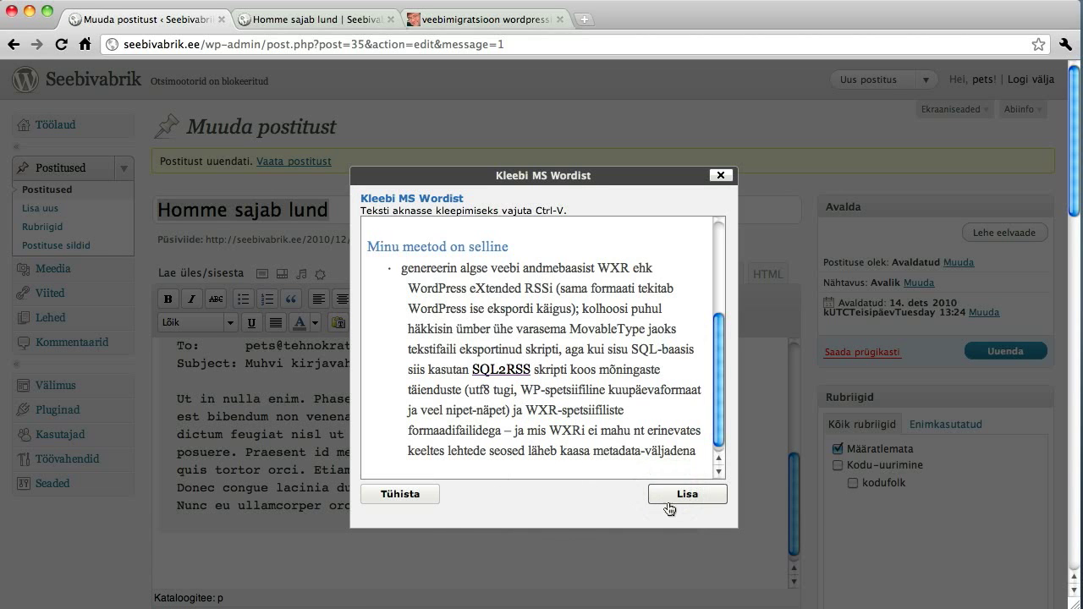
left_click(666, 499)
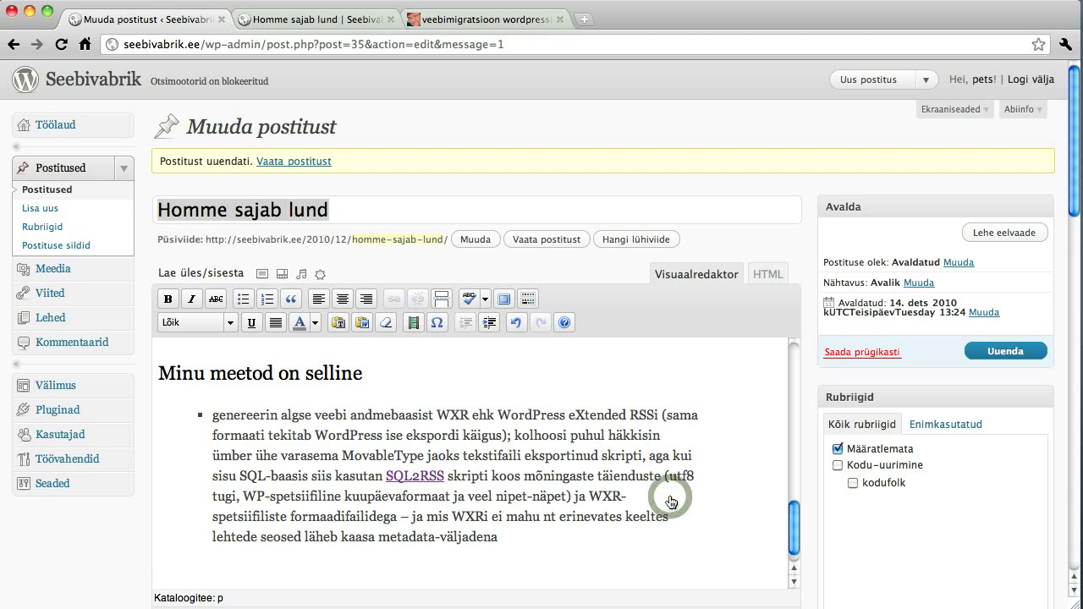
- Review the inserted Veebi üleviimine paragraph, table and Minu meetod on selline heading
scroll(666, 499, "up", 5)
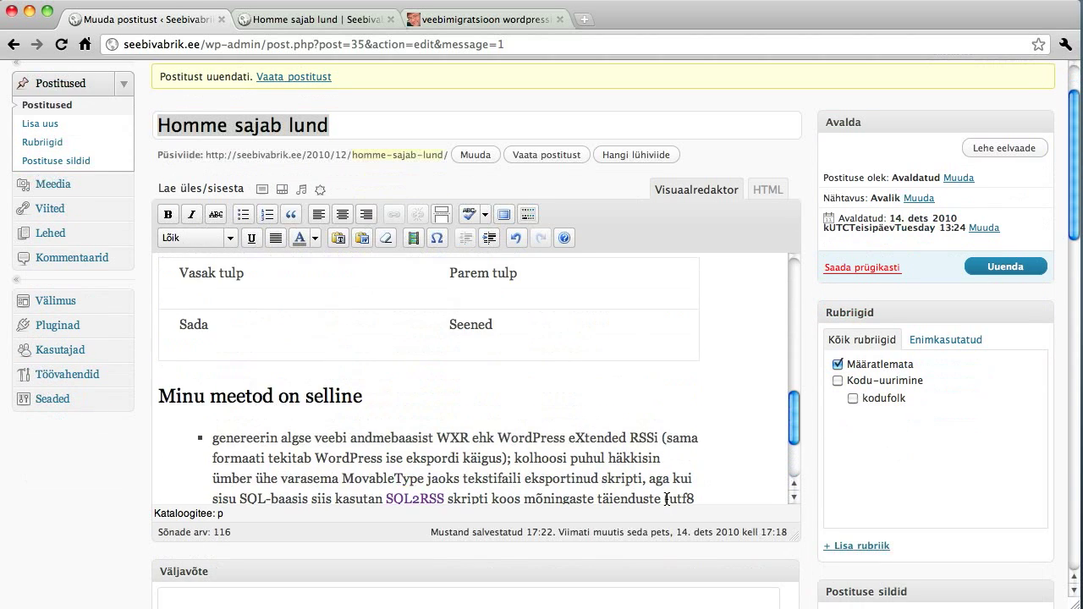
scroll(666, 498, "up", 1)
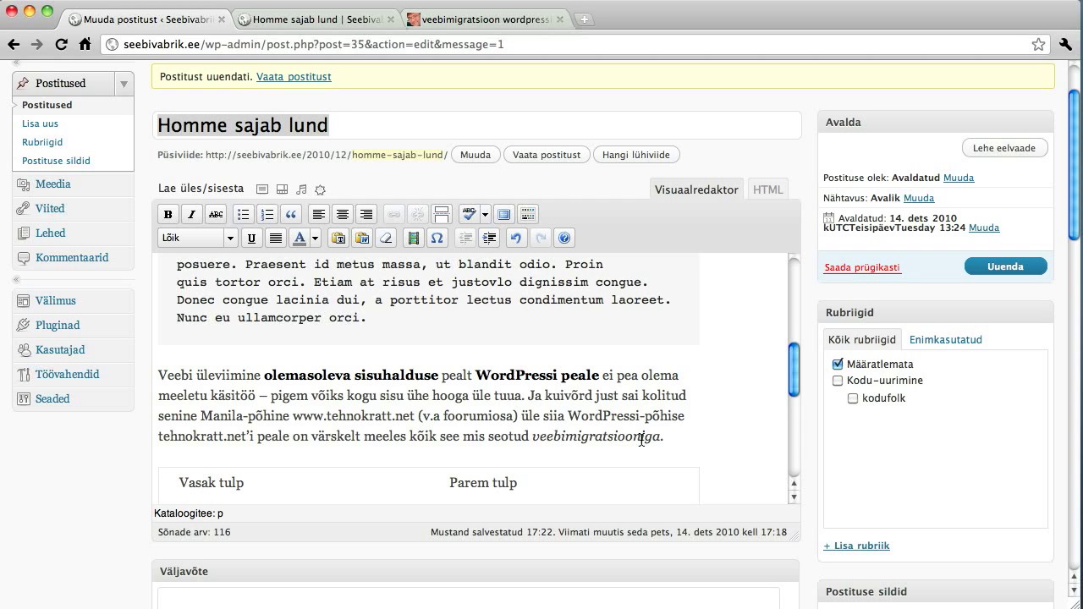
scroll(641, 441, "down", 3)
scroll(640, 439, "down", 4)
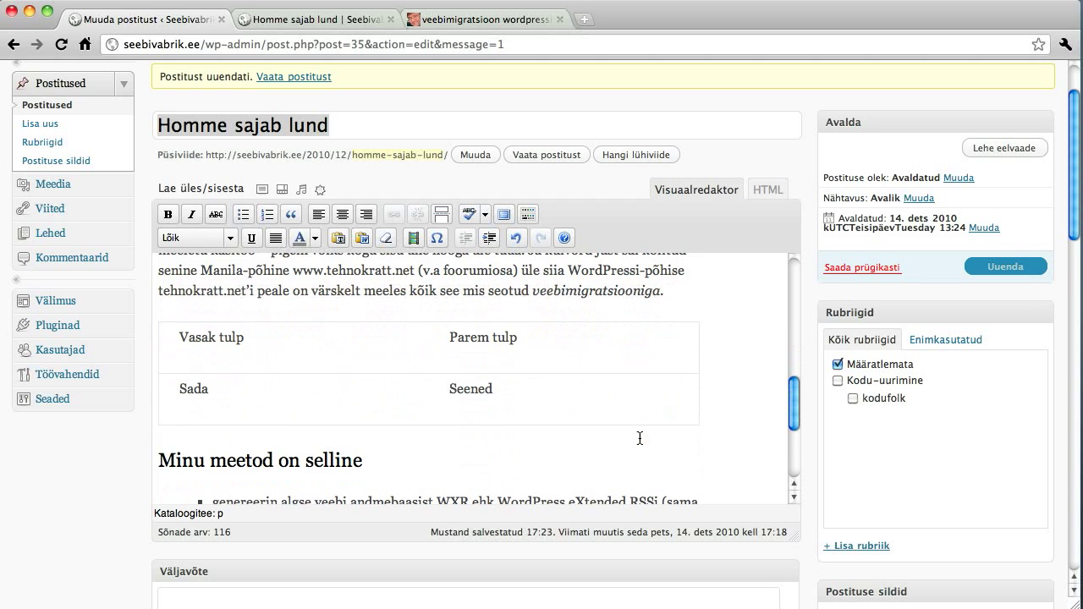
left_click(315, 464)
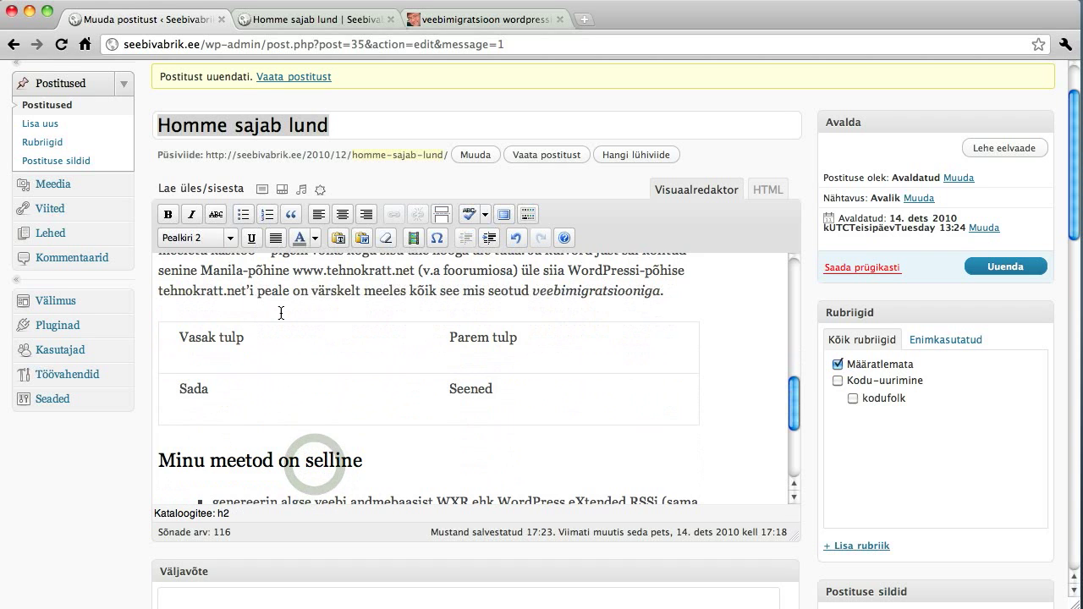
scroll(508, 377, "down", 5)
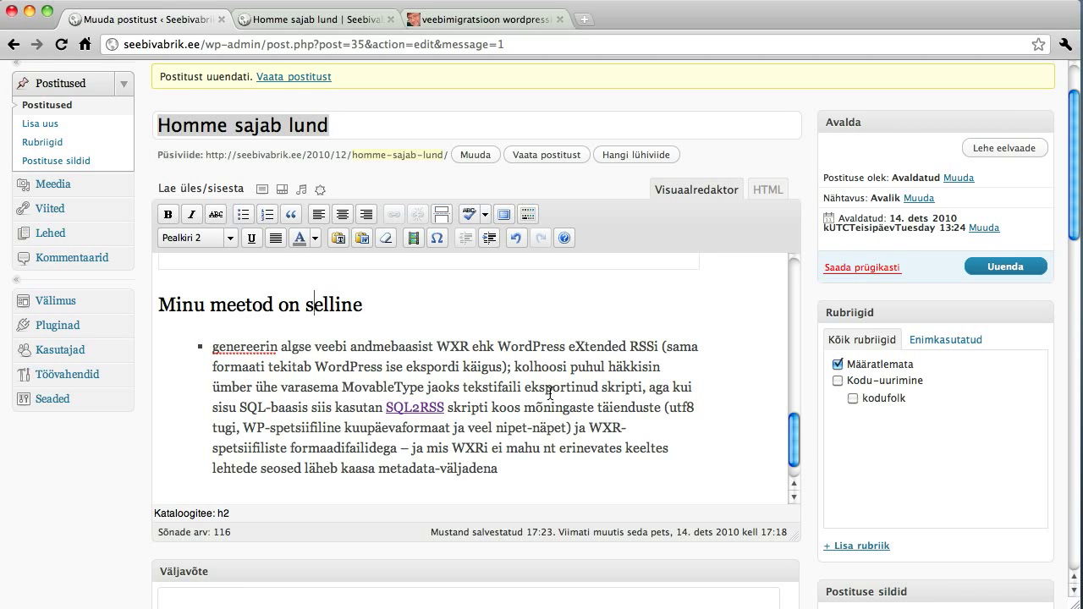
scroll(550, 393, "up", 3)
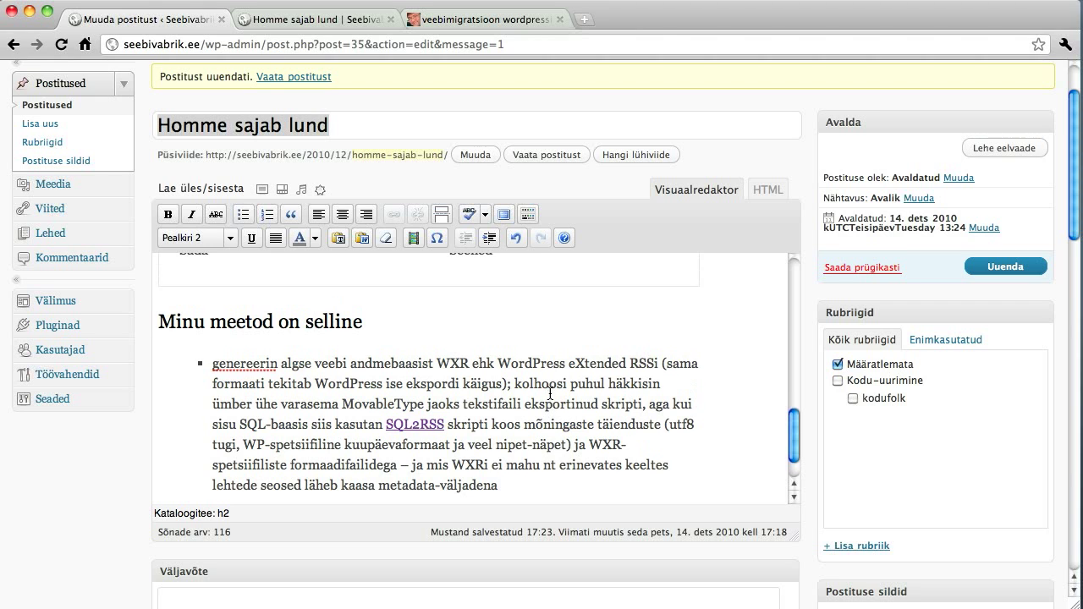
scroll(550, 394, "up", 2)
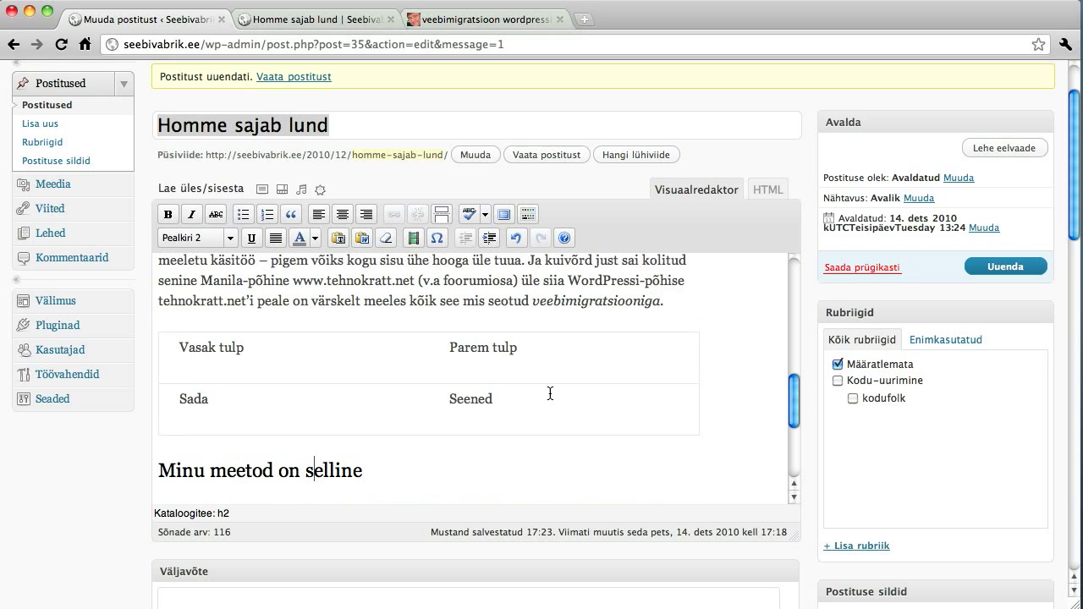
scroll(550, 394, "up", 3)
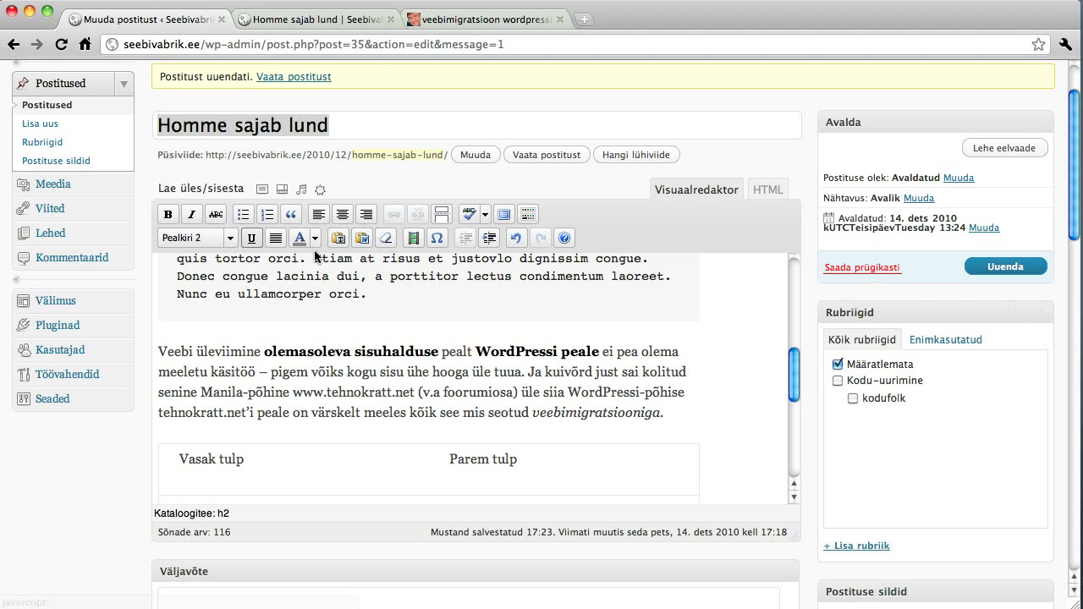
- Save the post with Uuenda and check the reloaded live Homme sajab lund page
left_click(987, 264)
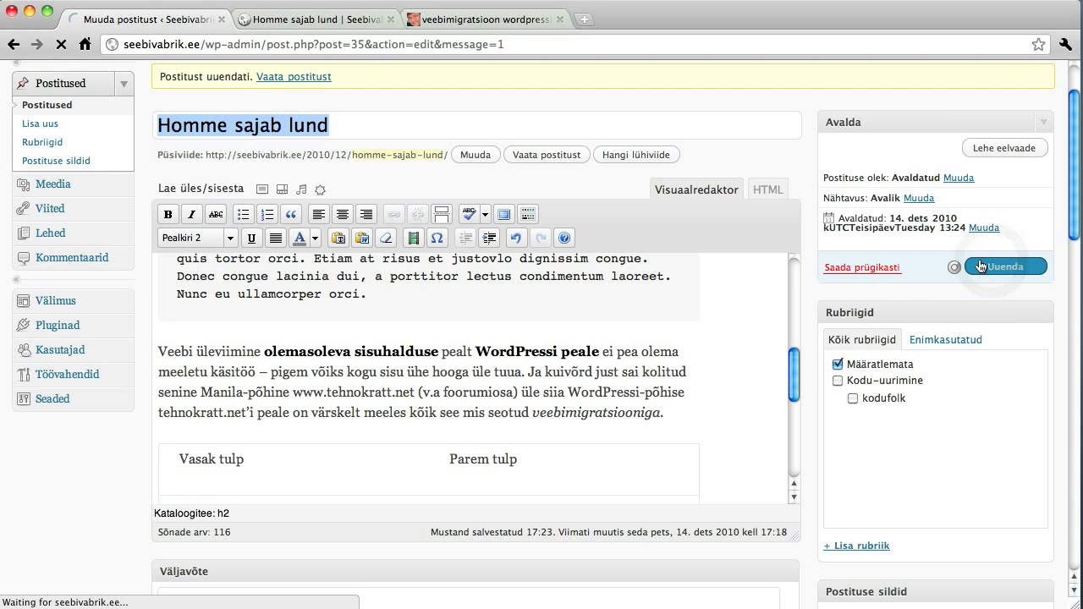
left_click(335, 20)
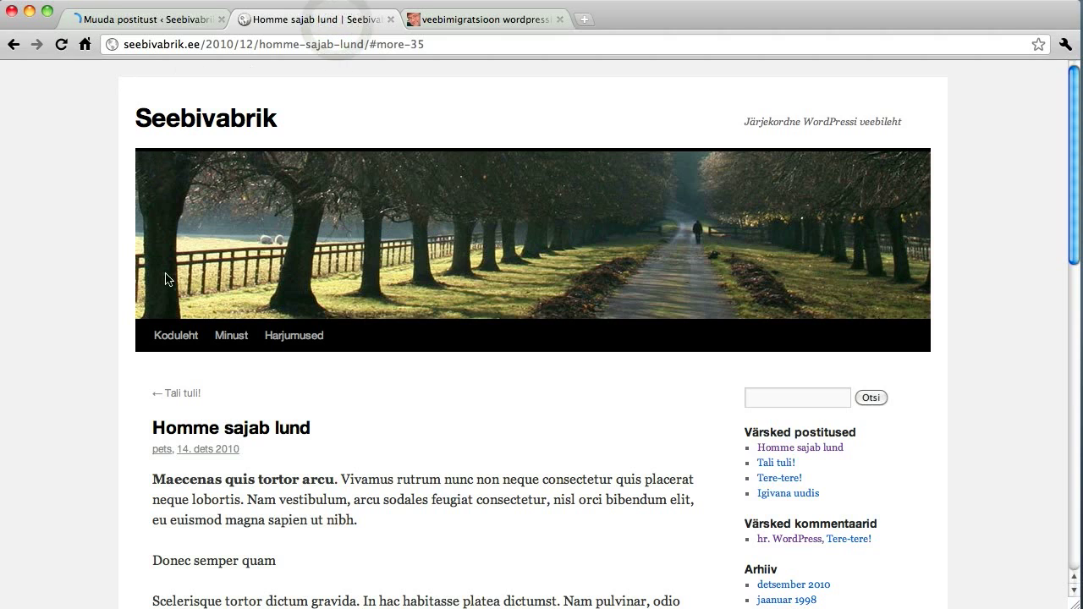
left_click(62, 45)
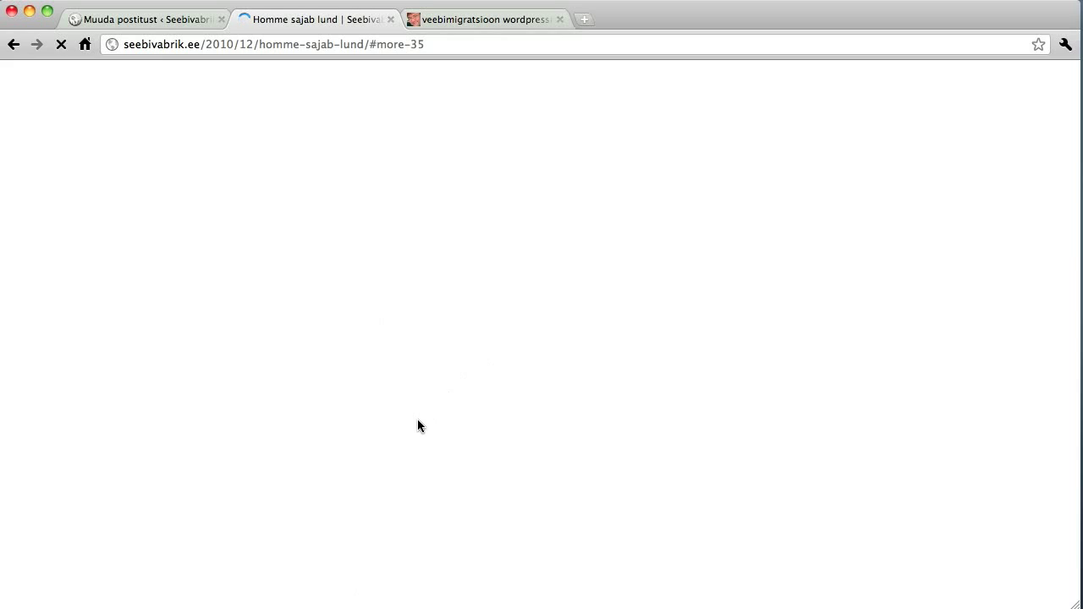
scroll(421, 385, "down", 5)
scroll(420, 386, "down", 15)
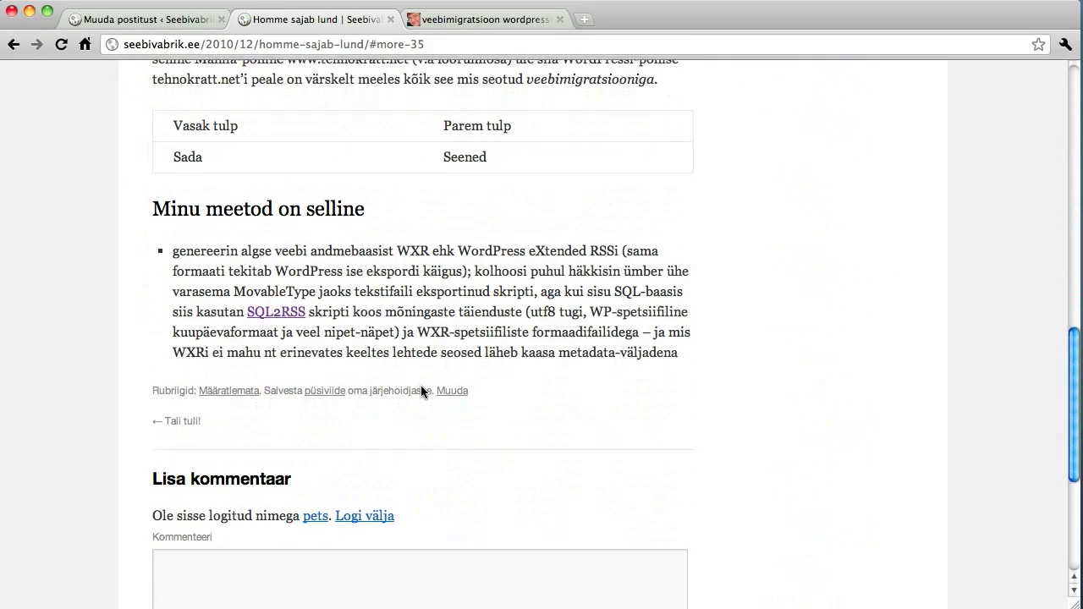
scroll(421, 391, "up", 10)
scroll(421, 391, "up", 10)
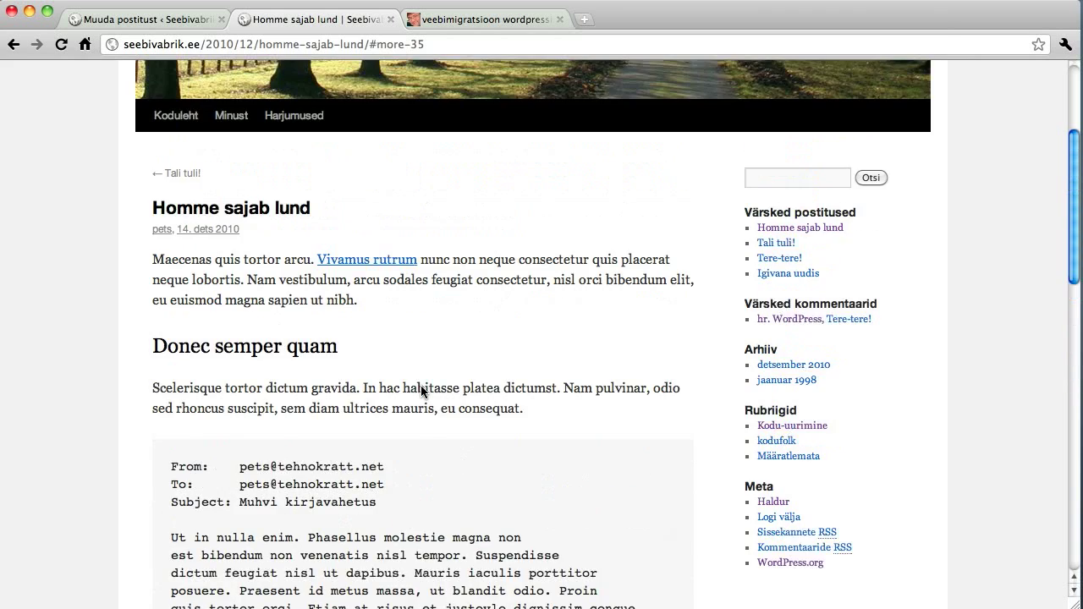
left_click(168, 19)
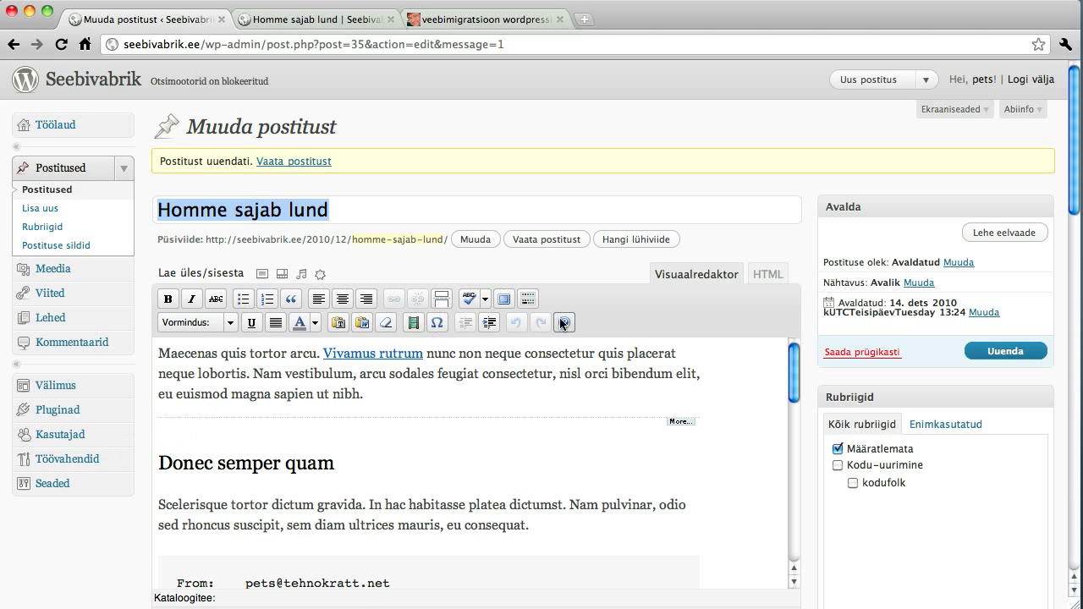
- Activate the TinyMCE Advanced plugin from the installed Pluginad list
scroll(397, 406, "down", 15)
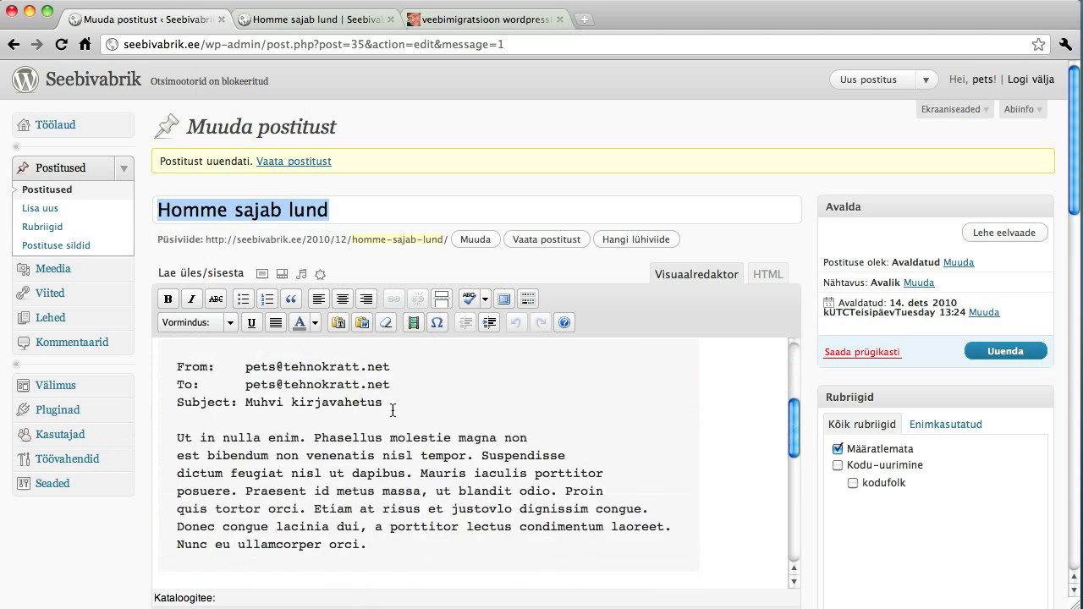
scroll(392, 410, "up", 1)
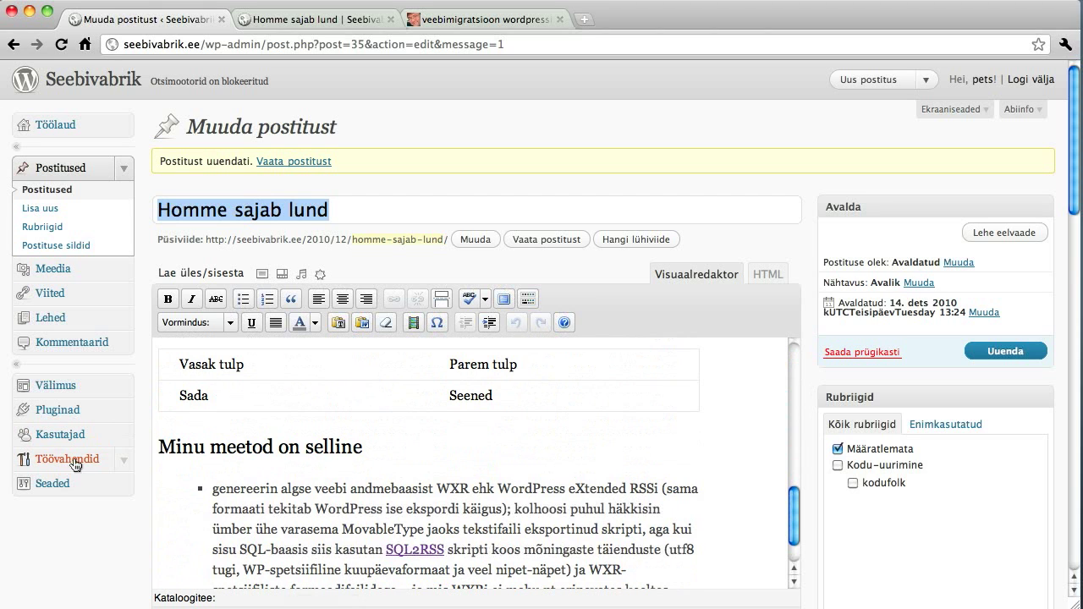
left_click(71, 413)
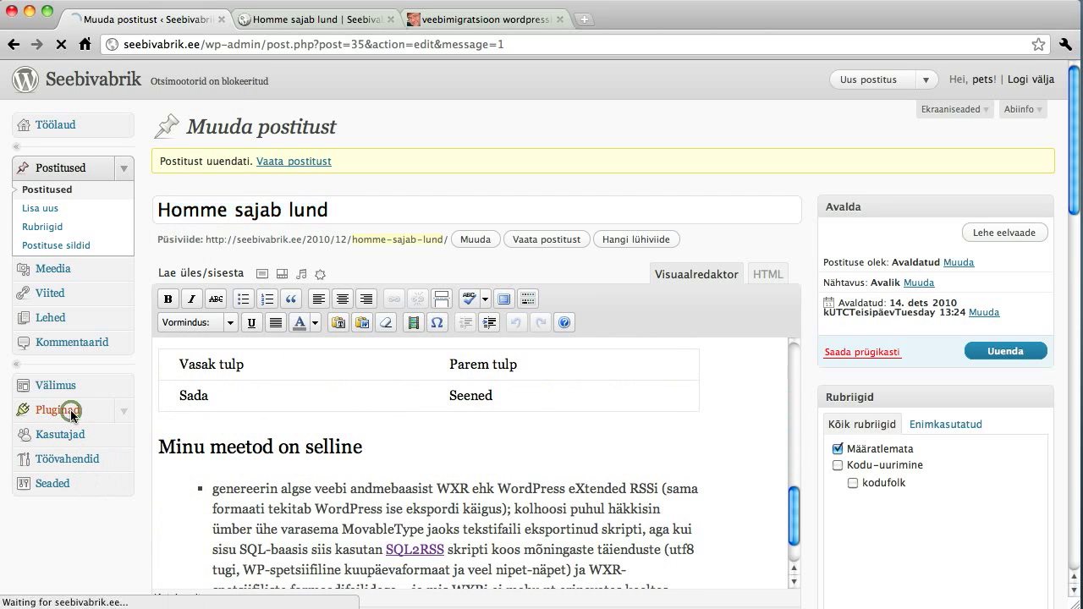
left_click(70, 410)
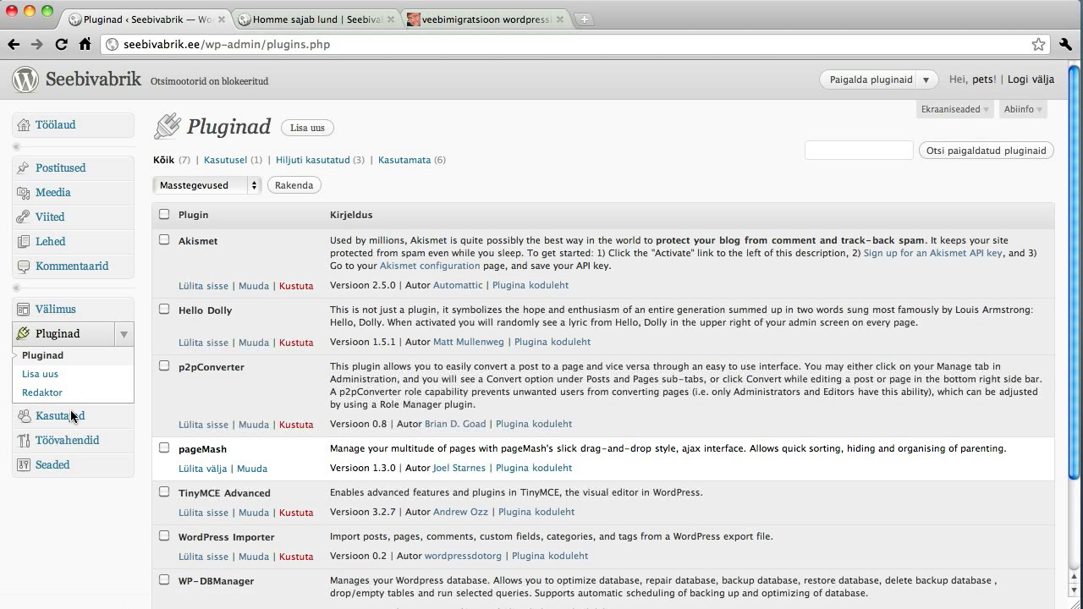
scroll(304, 465, "down", 3)
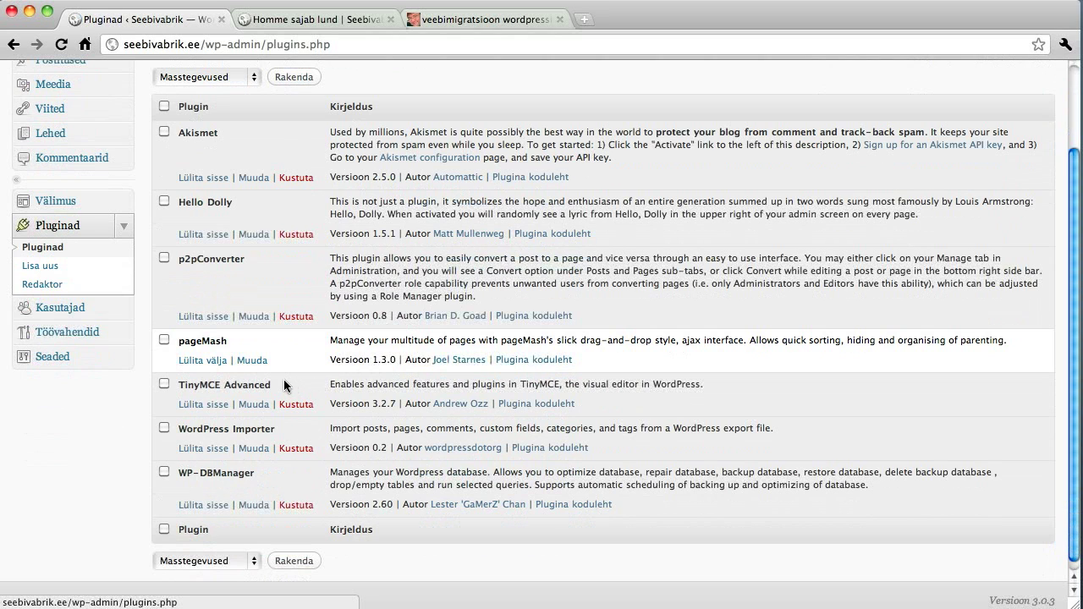
left_click(212, 407)
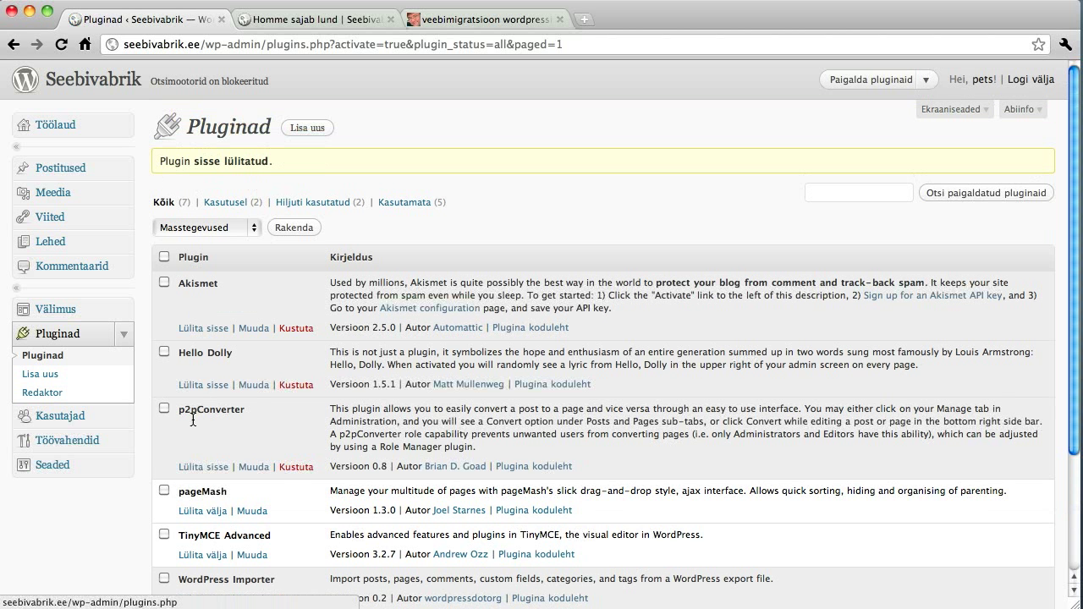
scroll(127, 461, "down", 1)
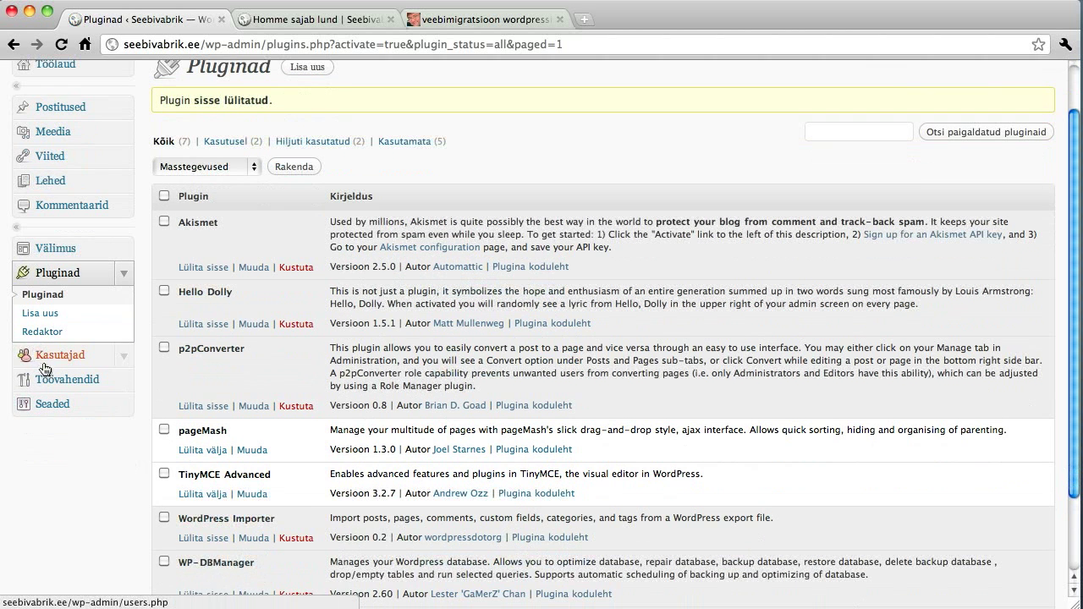
left_click(49, 405)
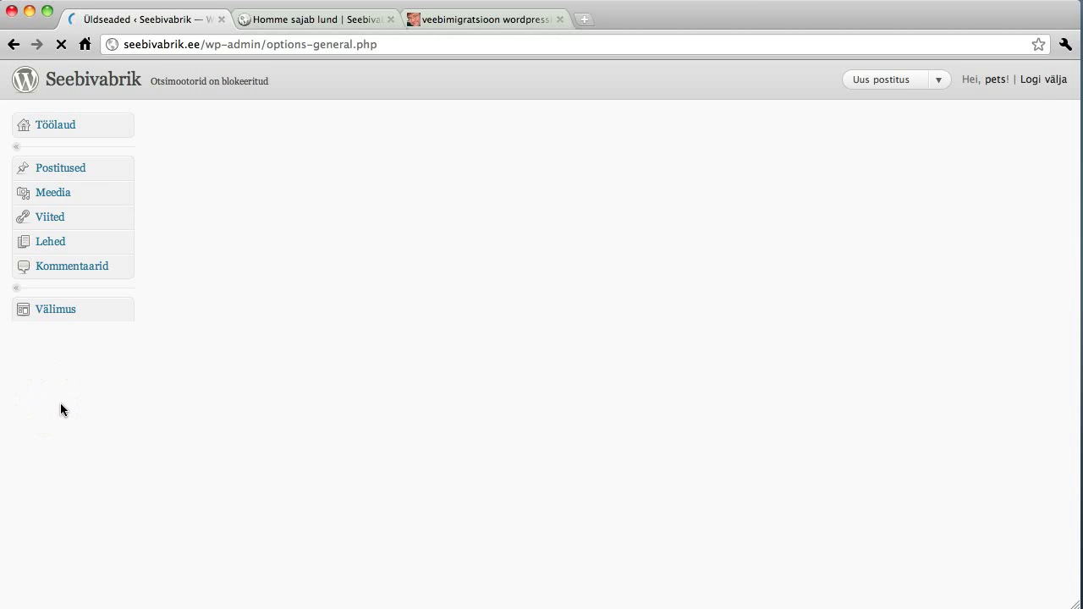
- In TinyMCE Advanced settings, remove the smiley, add table tools to row three, and save
left_click(81, 555)
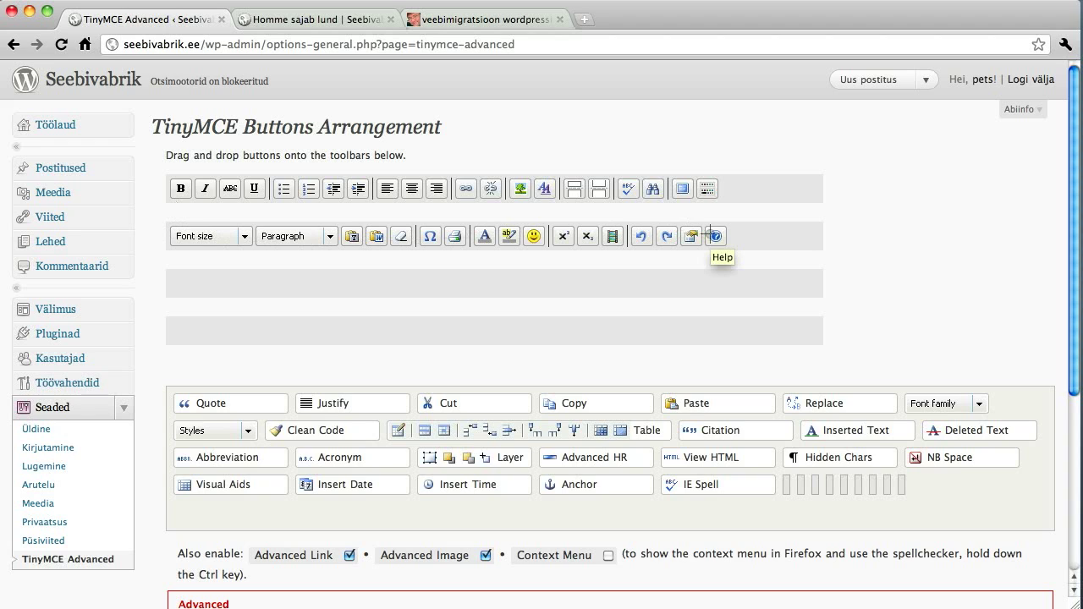
left_click_drag(532, 236, 926, 496)
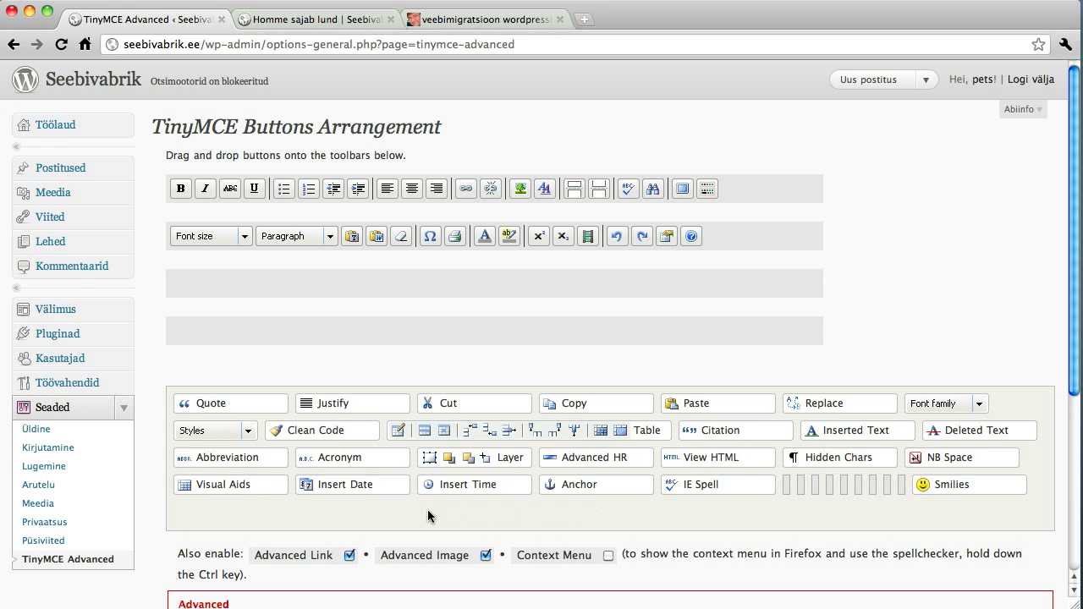
left_click_drag(401, 430, 184, 286)
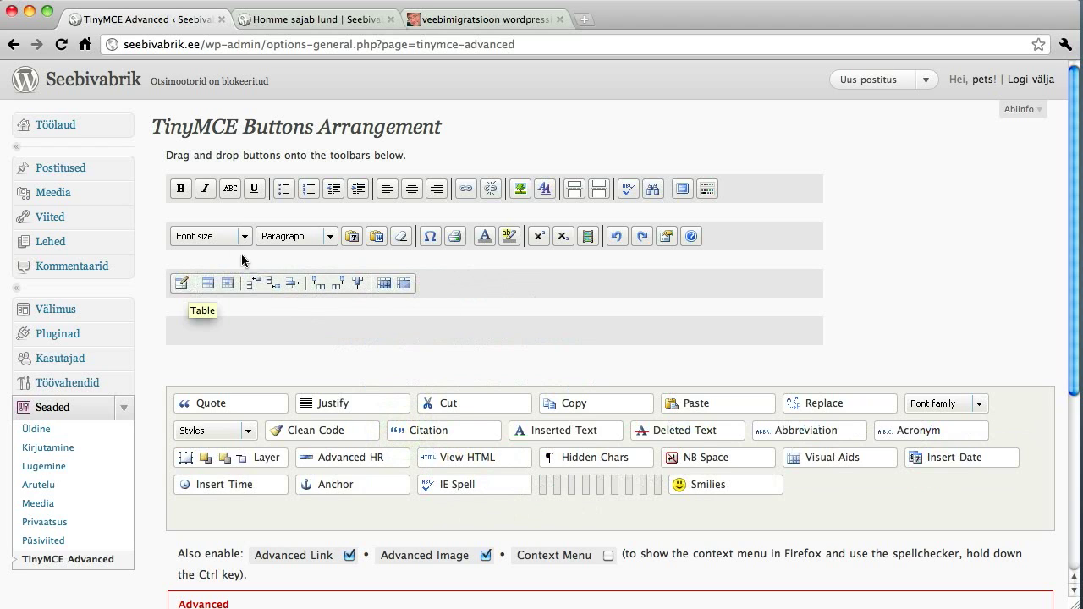
scroll(1045, 284, "down", 5)
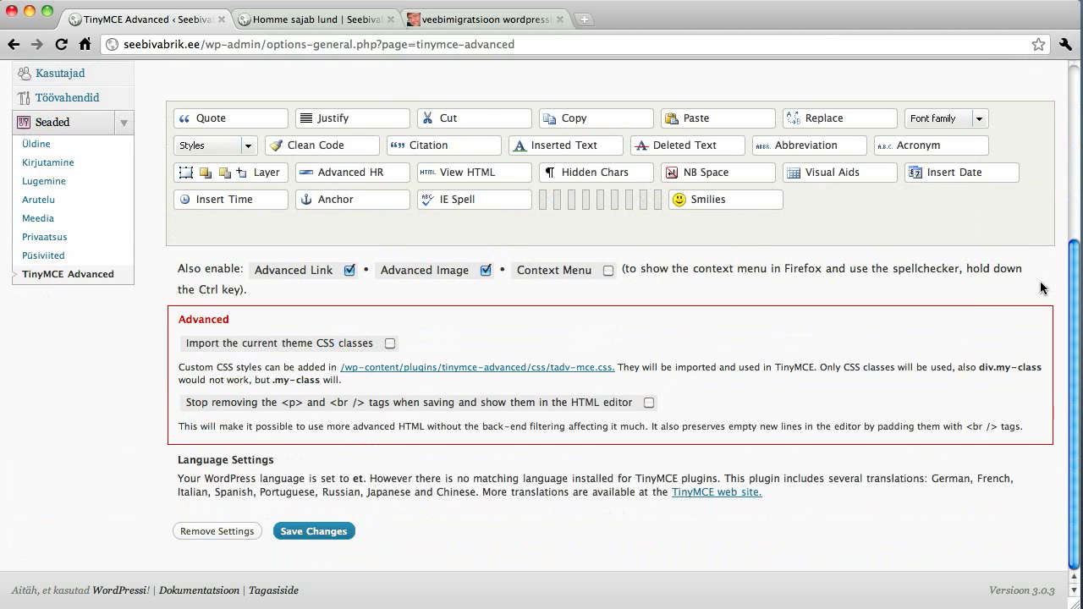
left_click(311, 531)
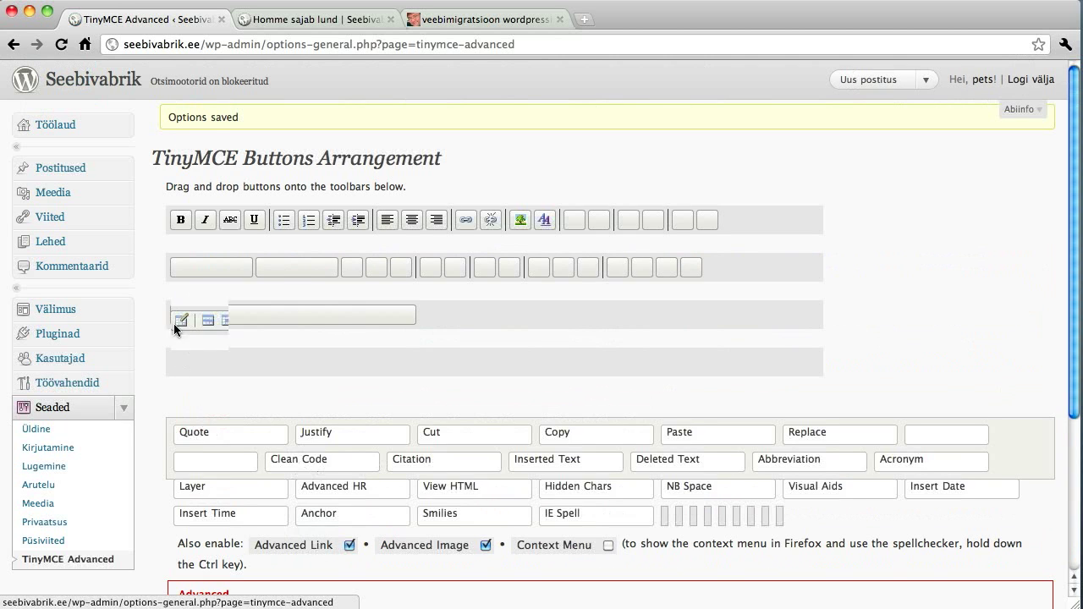
left_click(64, 241)
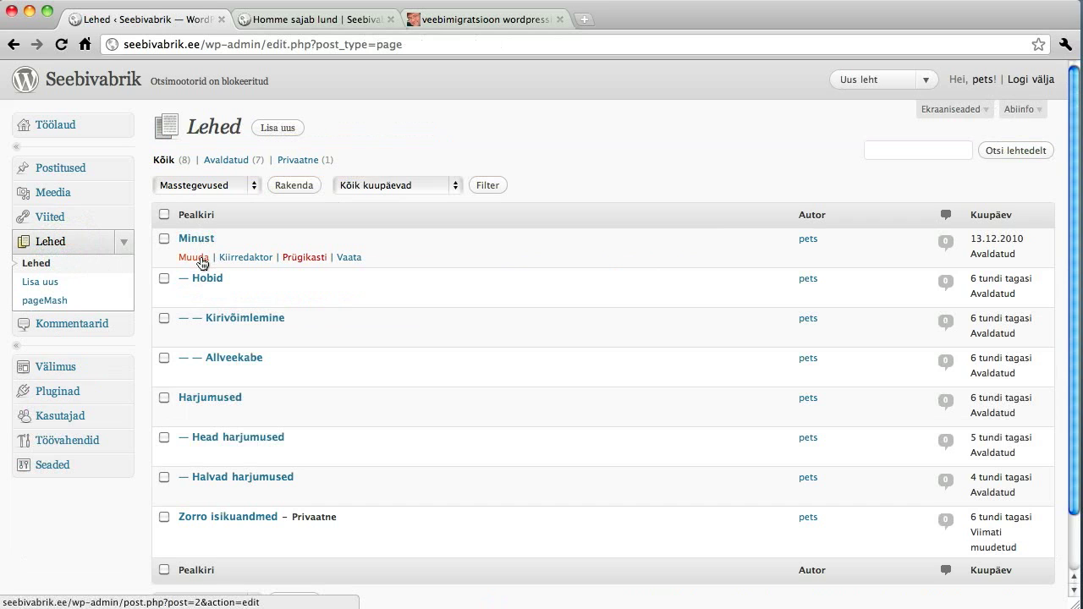
- Edit the Minust page and start inserting a table after the third biography line
left_click(201, 260)
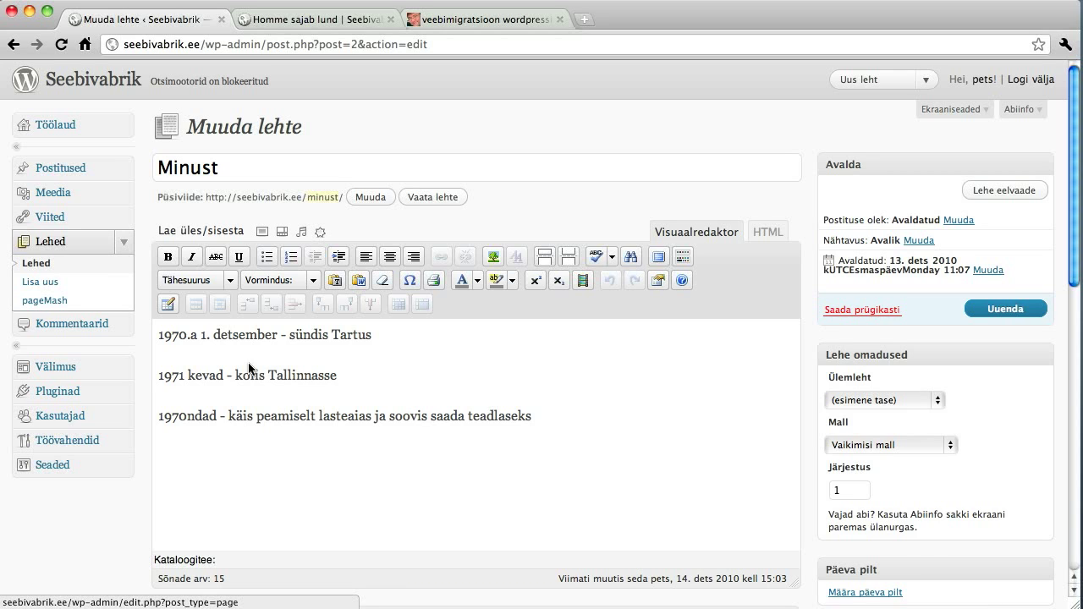
left_click(550, 416)
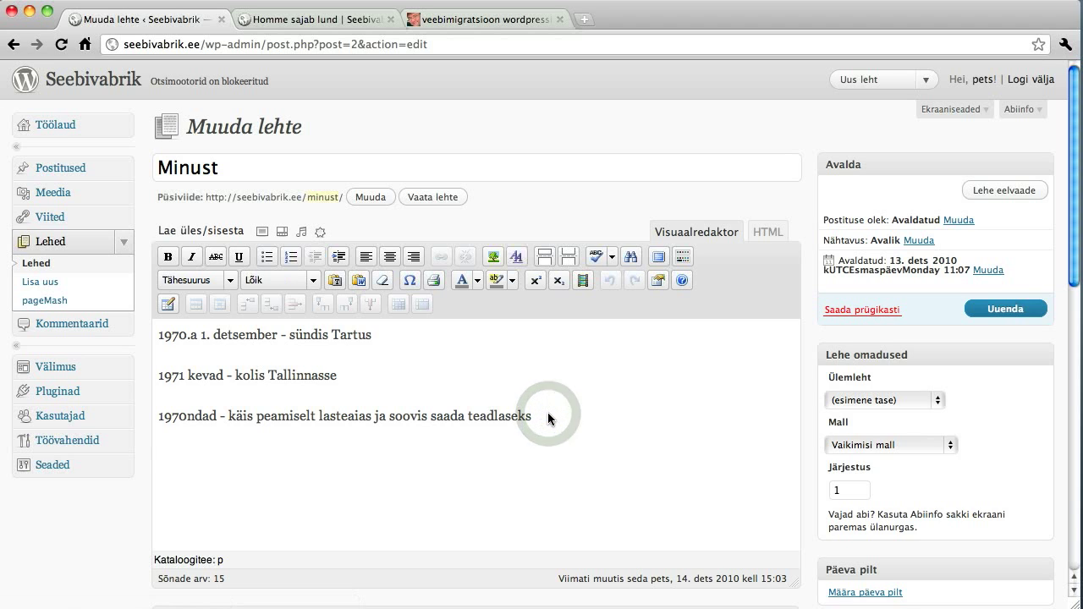
left_click(168, 303)
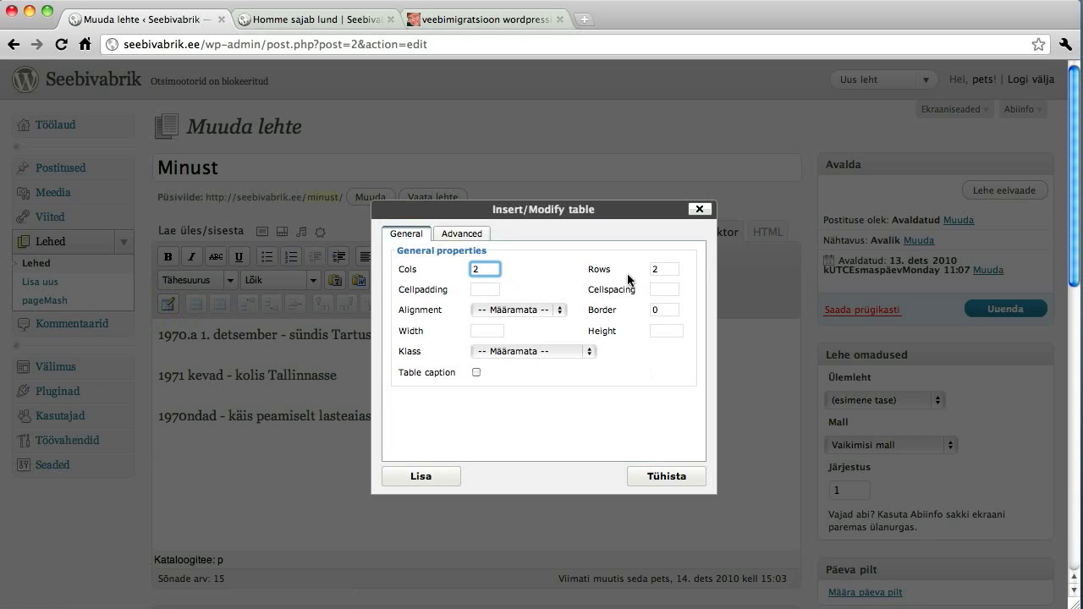
- Insert a two-column, three-row table
left_click(674, 270)
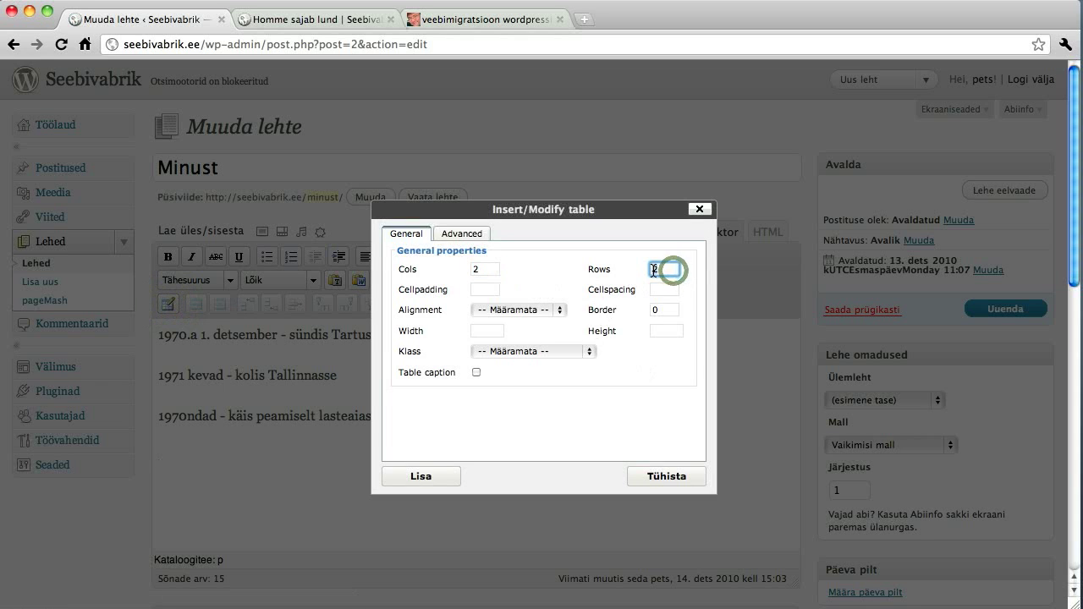
type("3")
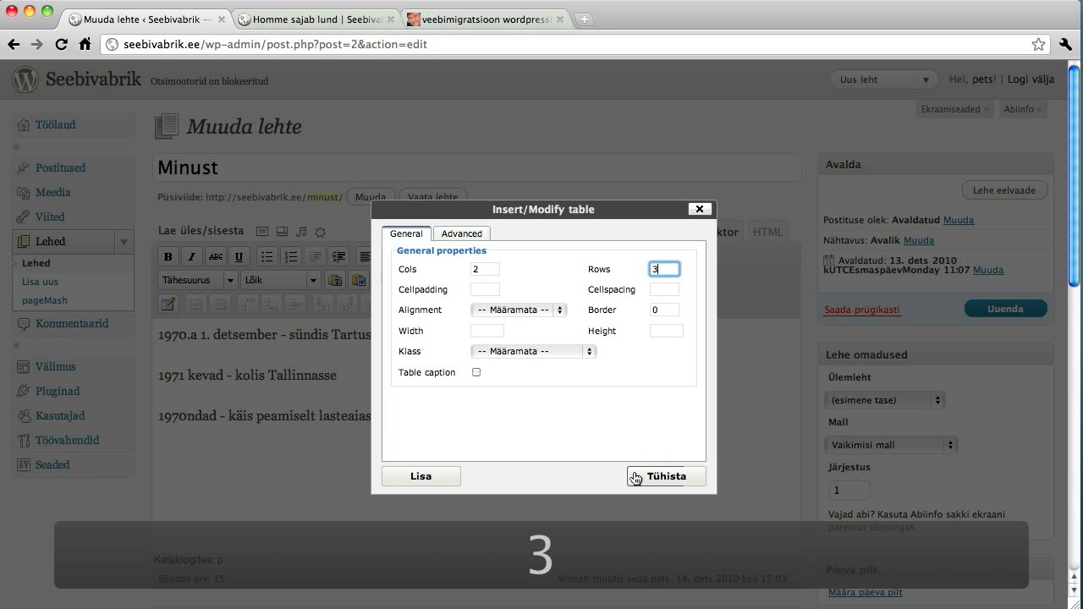
left_click(457, 479)
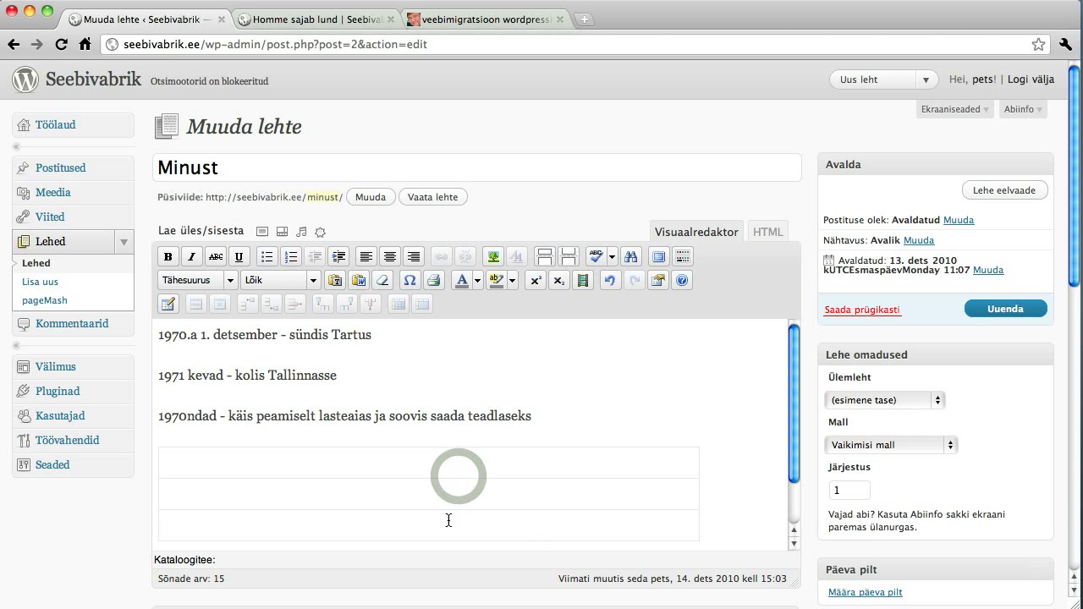
- Copy the dates 1970.a 1. detsember, 1971 kevad and 1970ndad into the first column
left_click_drag(277, 335, 157, 335)
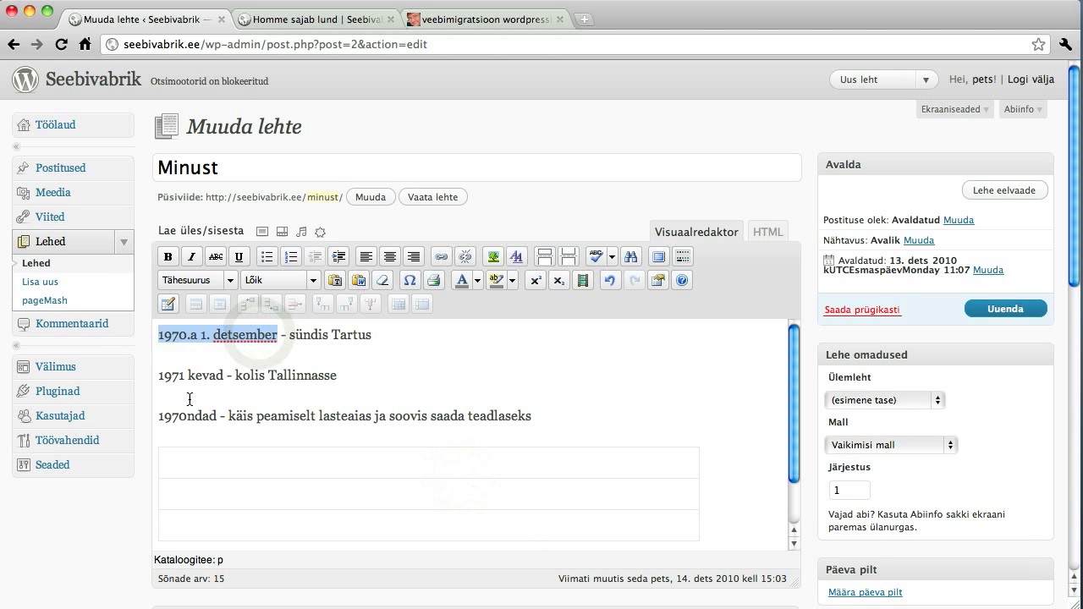
key("super+c")
left_click(218, 453)
key("super+v")
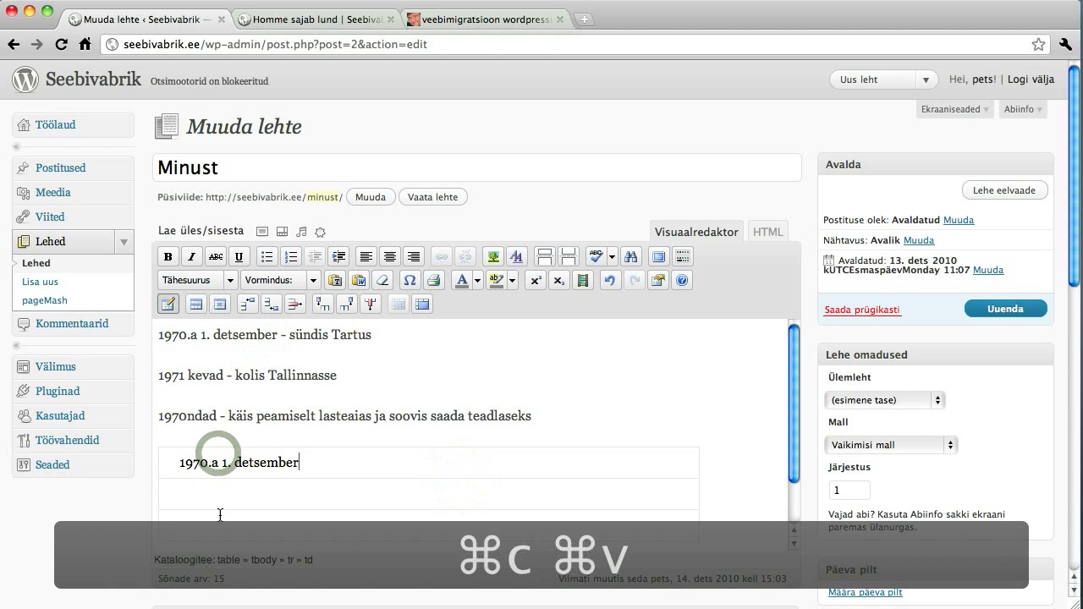
left_click_drag(223, 375, 161, 377)
key("super+c")
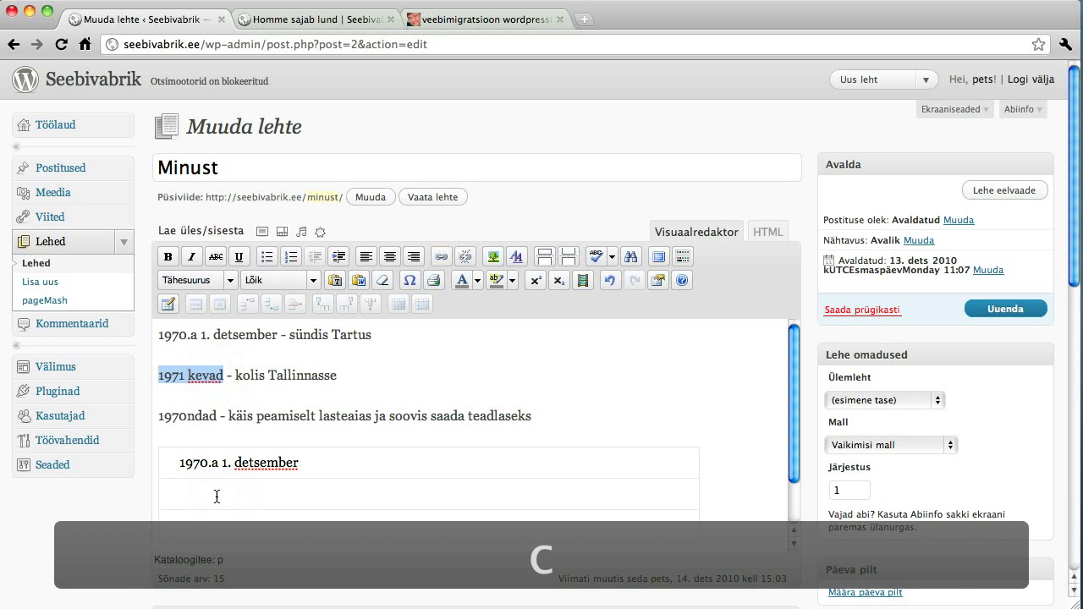
left_click(217, 497)
key("super+v")
left_click(255, 528)
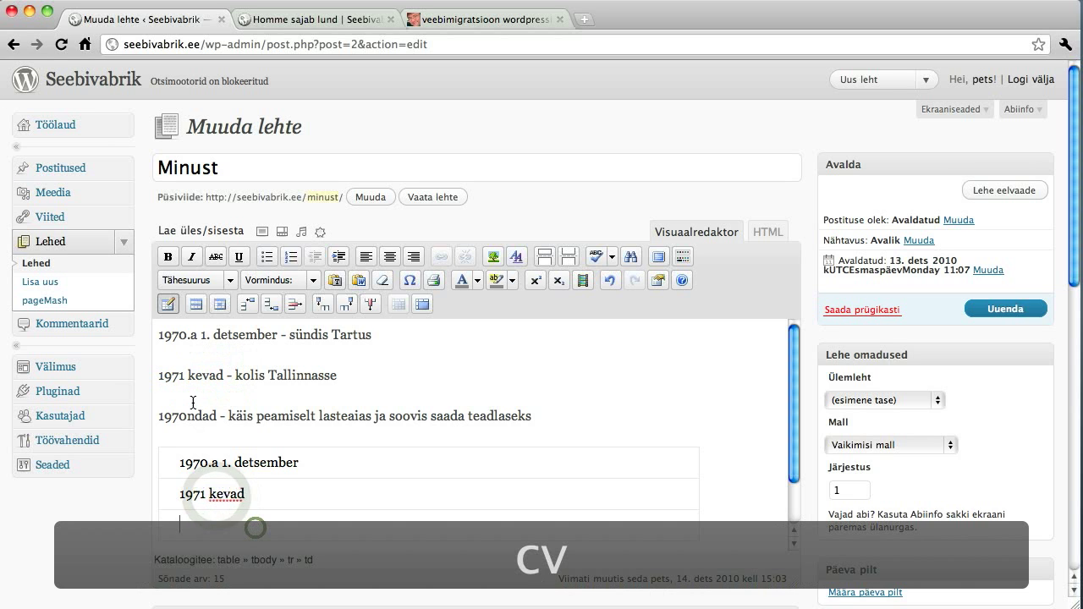
double_click(212, 416)
key("super+c")
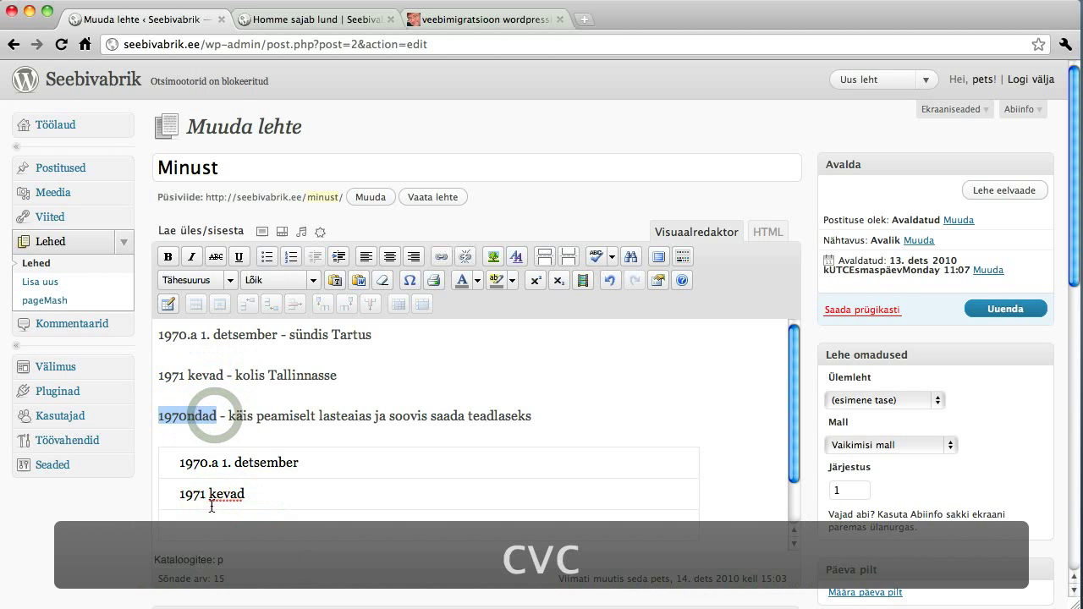
left_click(221, 526)
key("super+v")
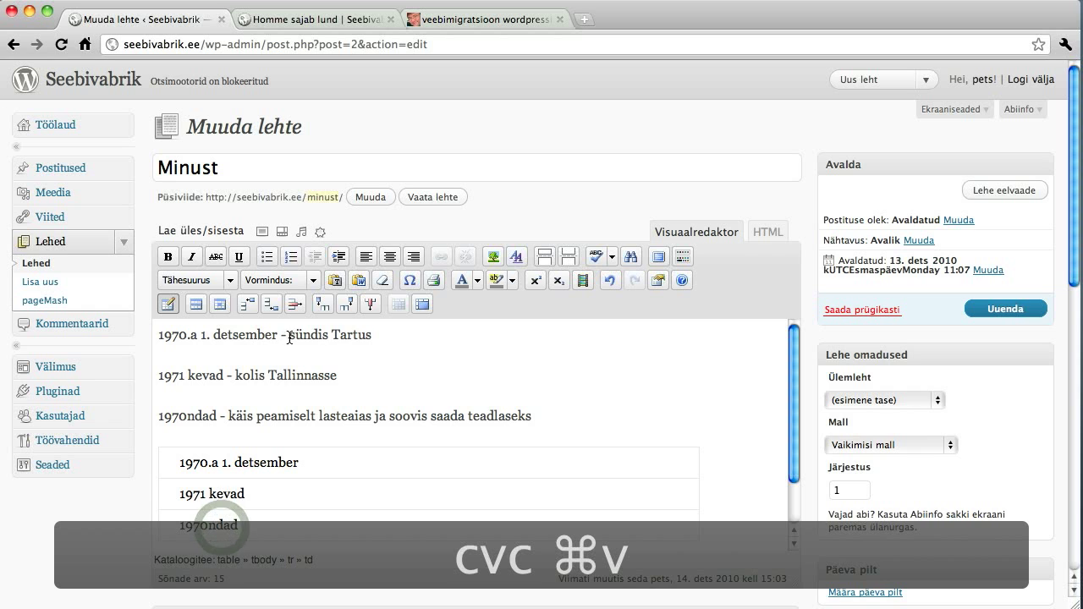
- Copy the events sündis Tartus and kolis Tallinnasse into the first two rows' second cells
left_click_drag(289, 337, 399, 336)
key("super+c")
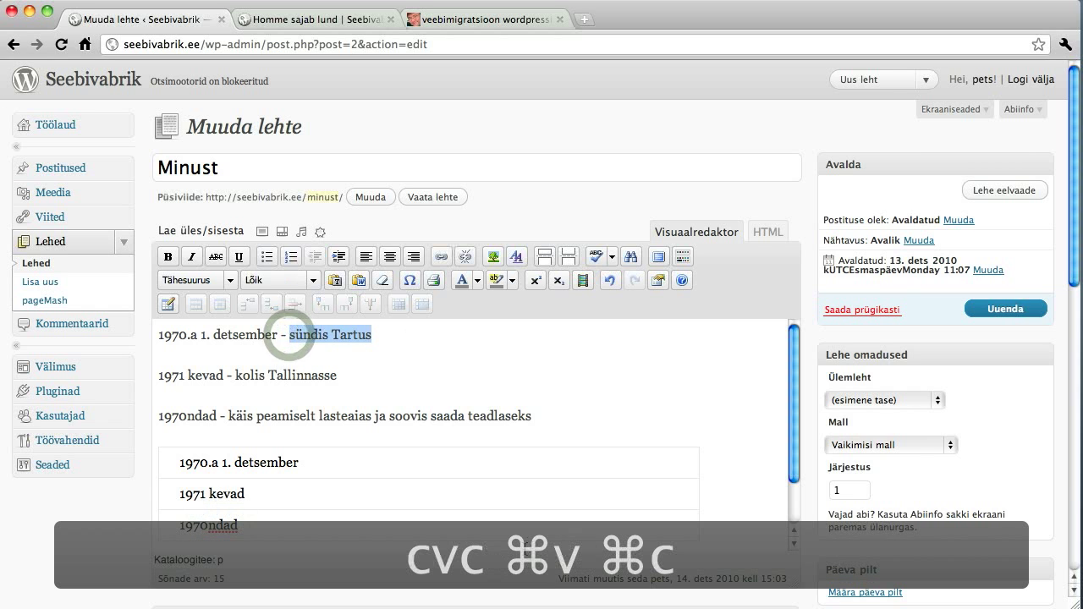
left_click(579, 465)
left_click(644, 462)
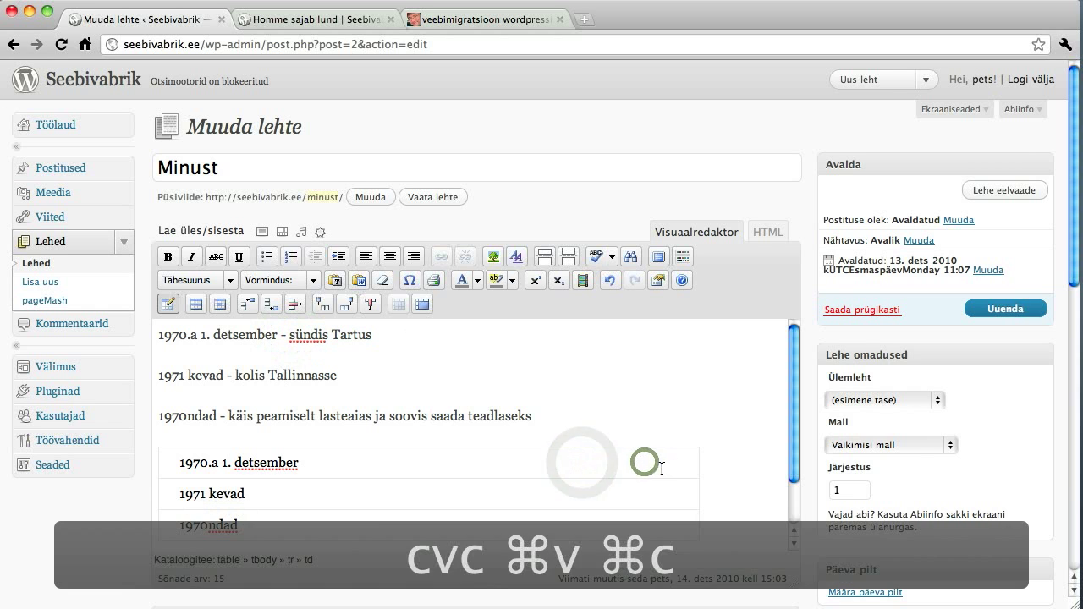
key("super+v")
left_click(544, 500)
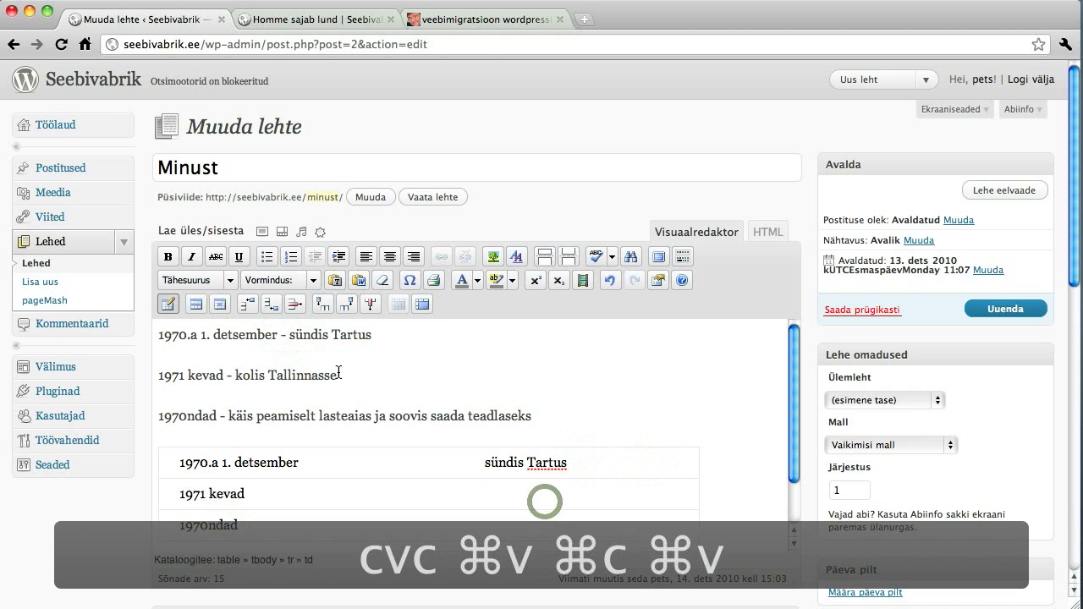
left_click_drag(235, 376, 322, 377)
key("super+c")
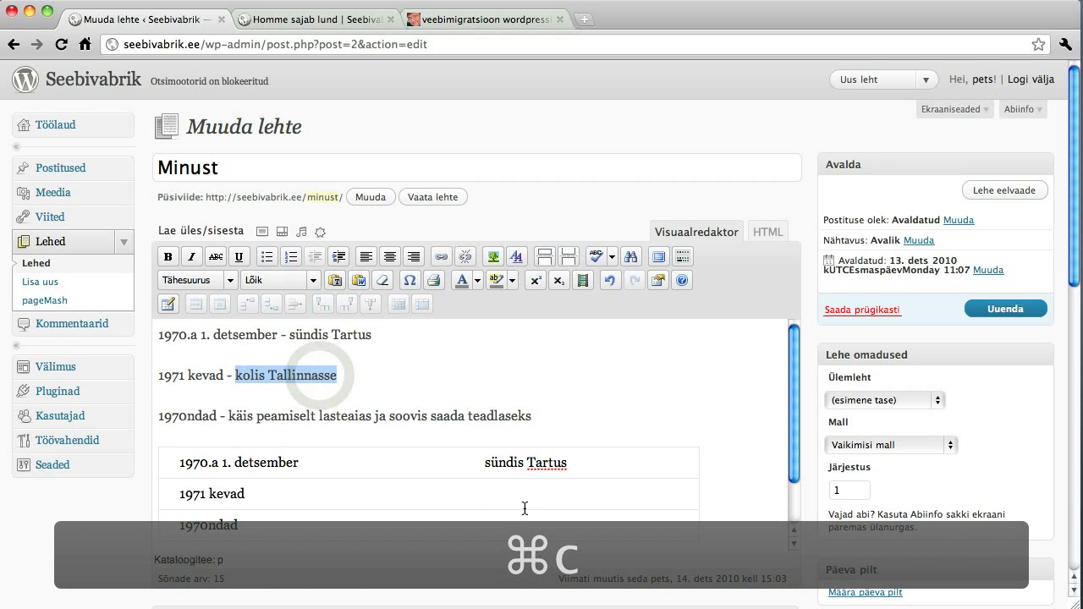
left_click(524, 506)
key("super+v")
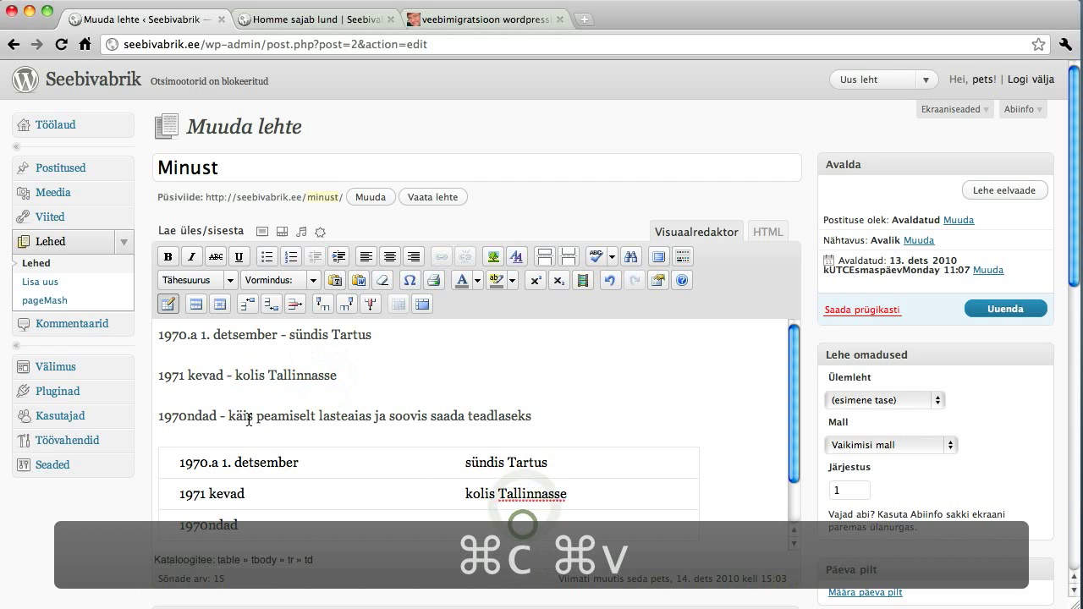
- Fill row 3's second cell with 'käis peamiselt lasteaias ja soovis saada teadlaseks', replacing the wrong paste
left_click_drag(229, 416, 545, 440)
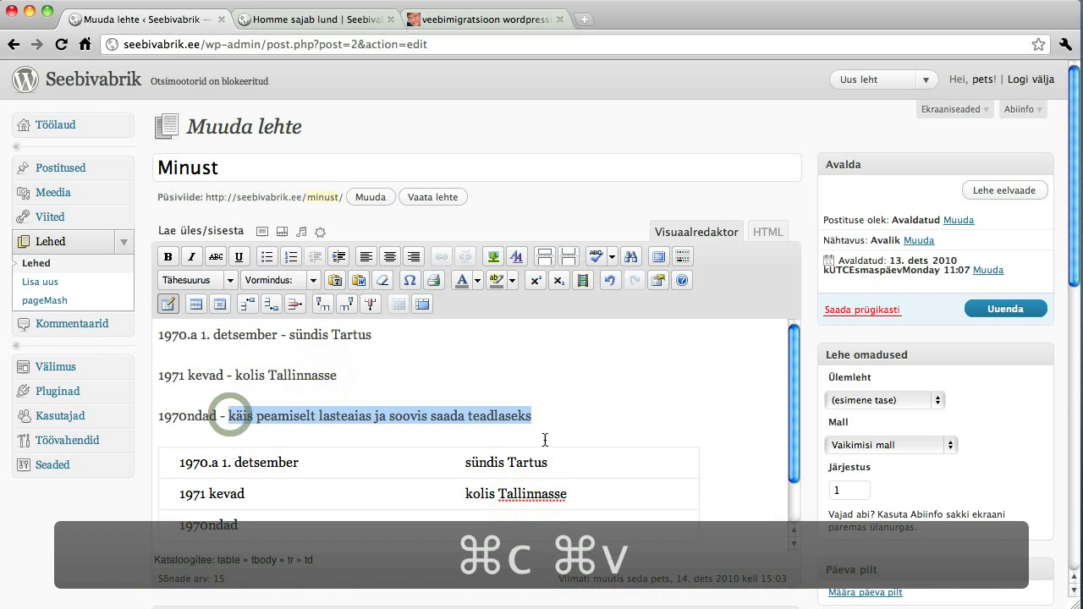
key("super+c")
left_click(541, 518)
key("super+v")
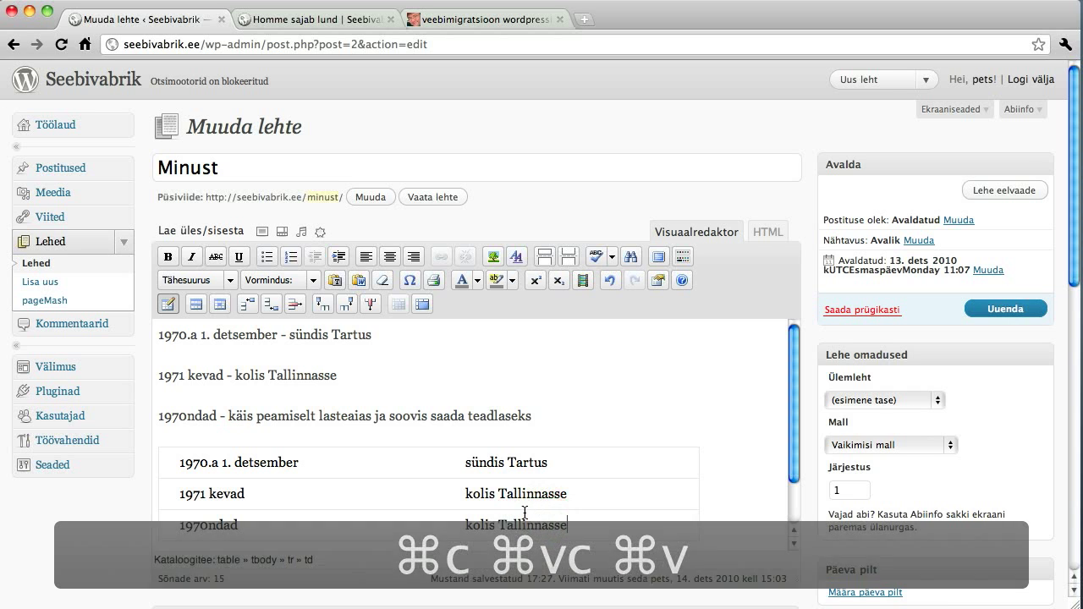
left_click_drag(530, 418, 229, 416)
key("super+c")
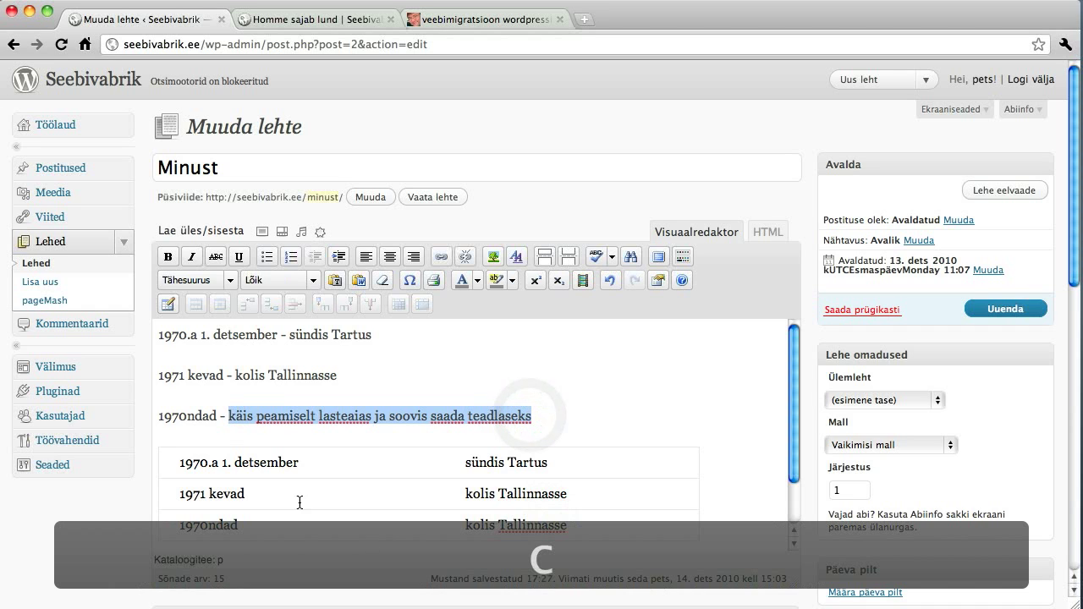
left_click_drag(464, 525, 566, 526)
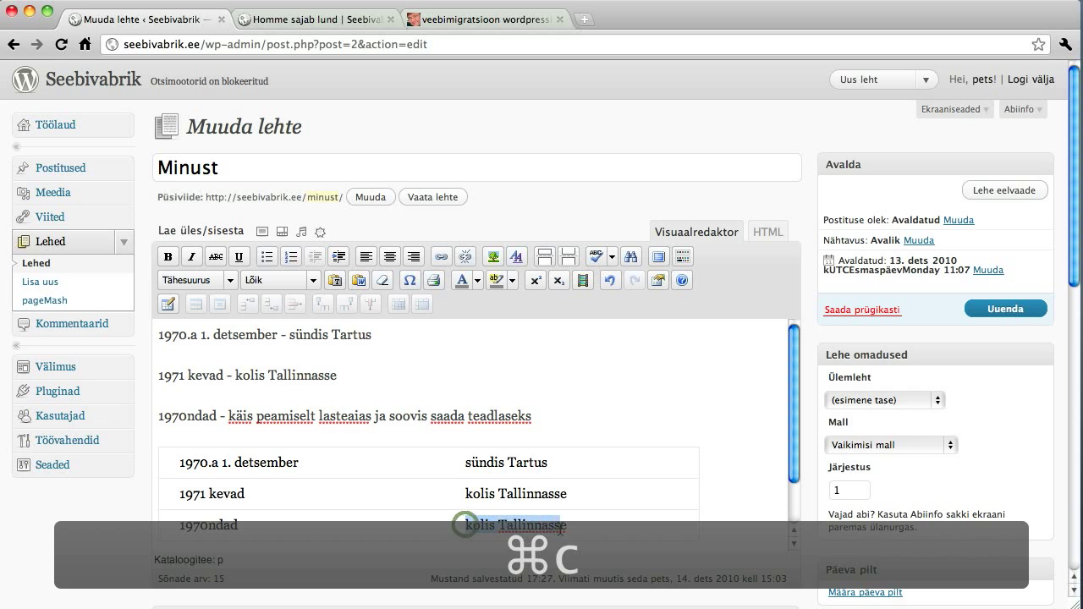
key("super+v")
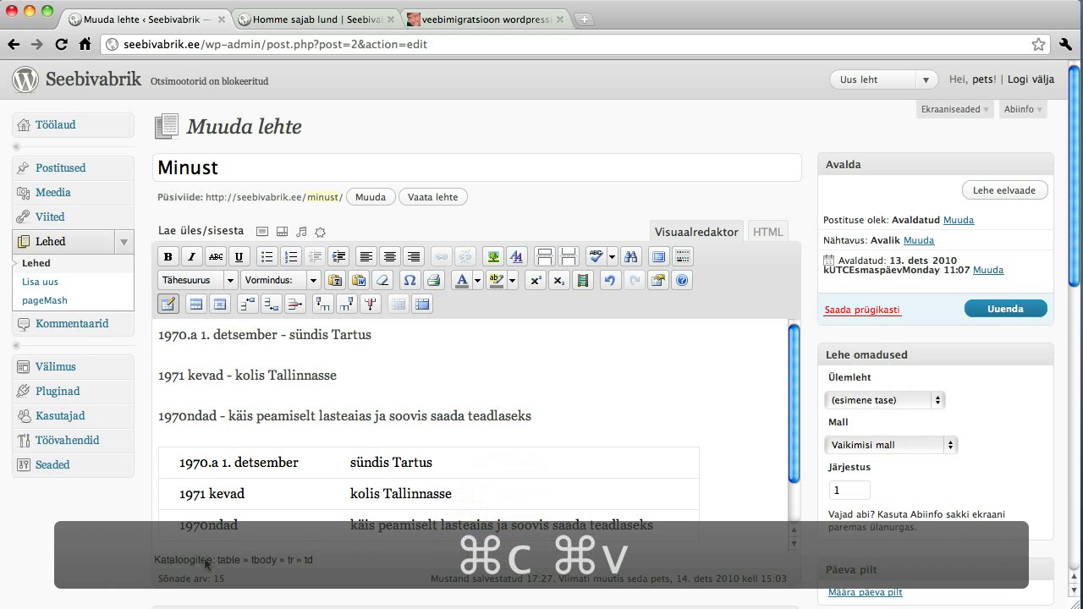
- Open the table row properties from the first row
left_click(235, 465)
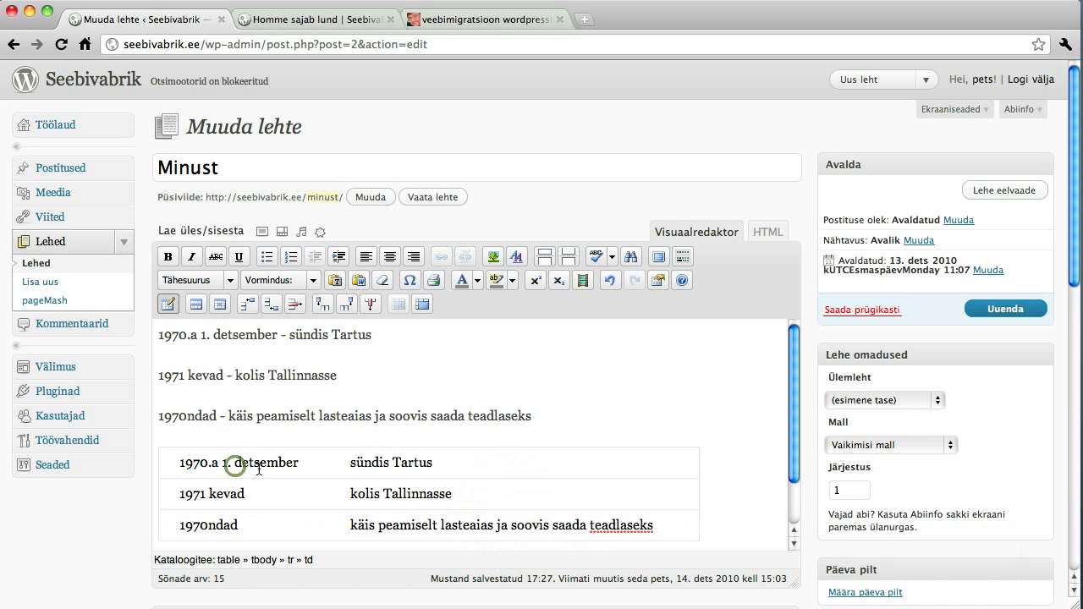
scroll(259, 470, "down", 1)
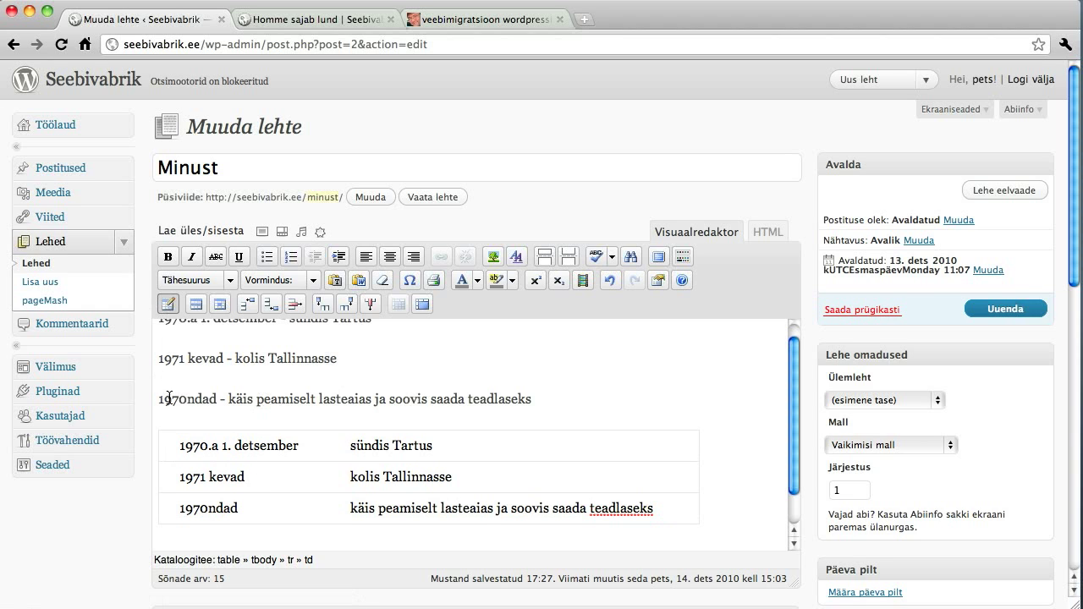
left_click(196, 310)
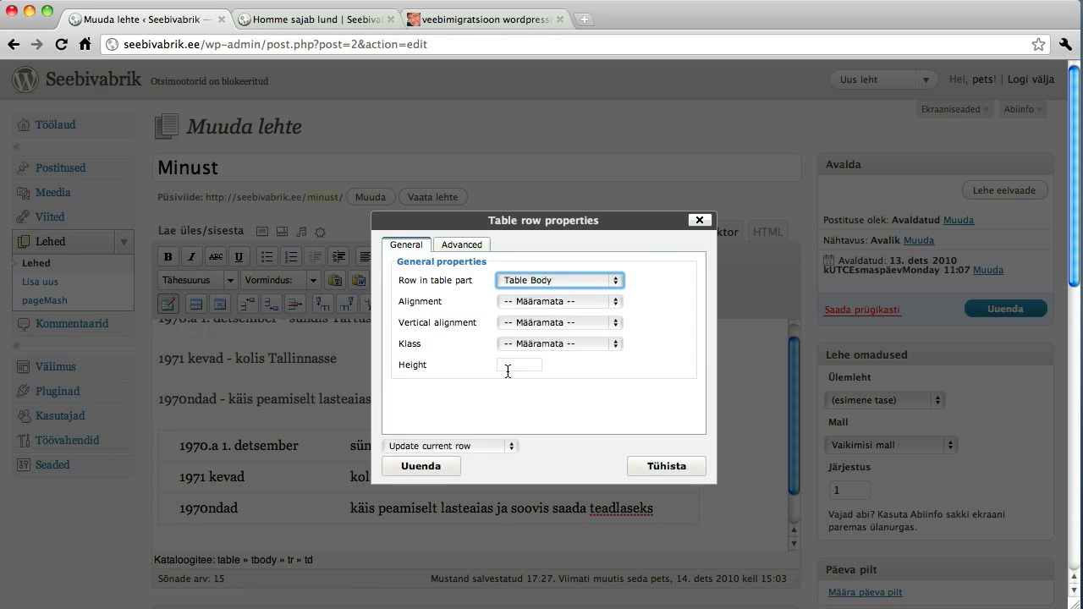
- Close row properties and set the first date cell's width to 100 in Table cell properties
left_click(700, 220)
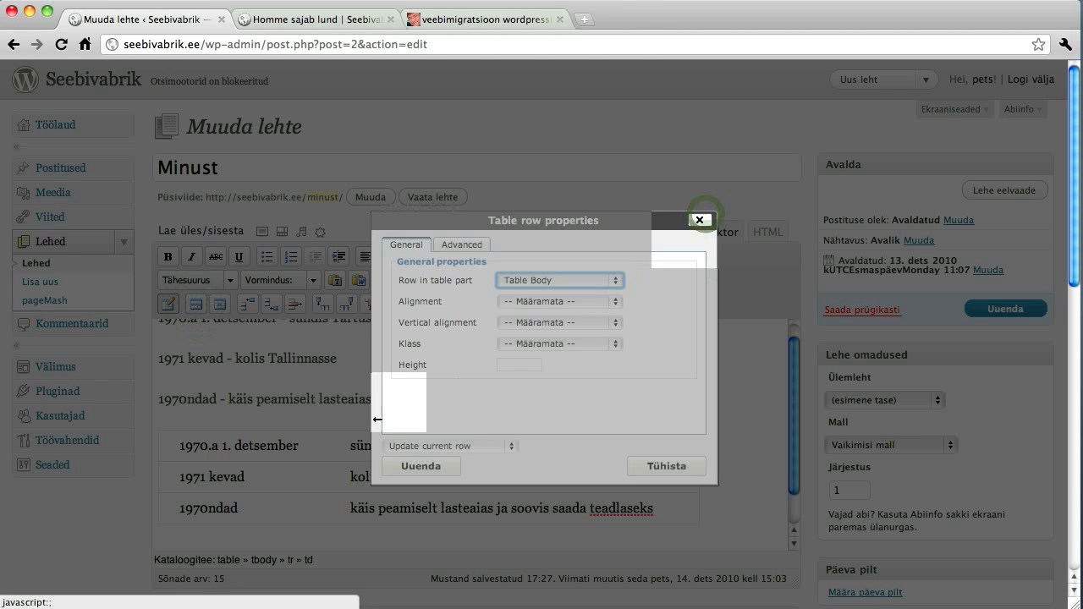
left_click(698, 221)
left_click(218, 447)
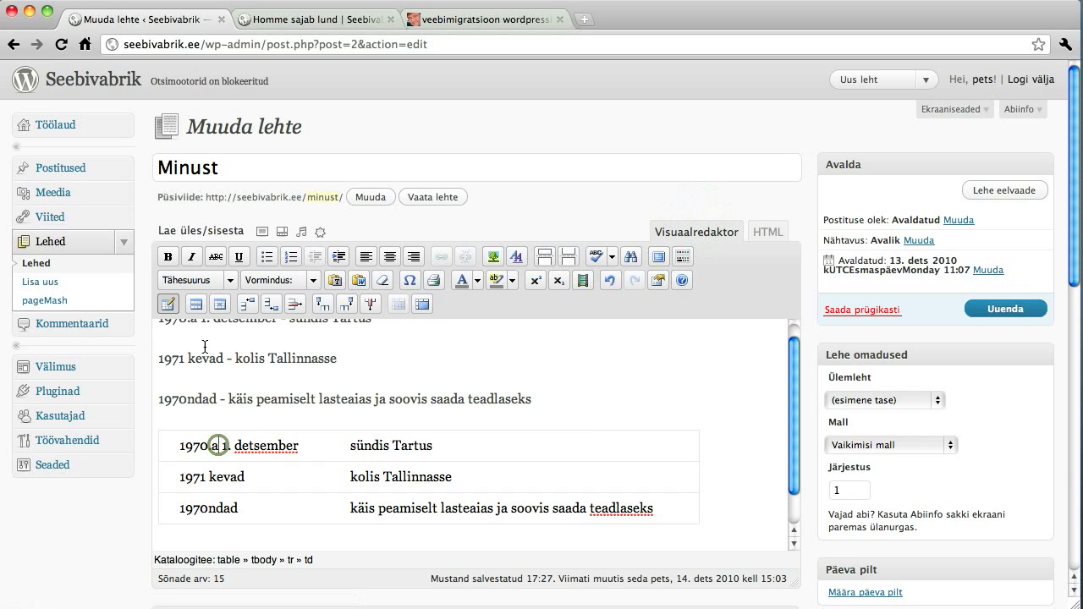
left_click(221, 305)
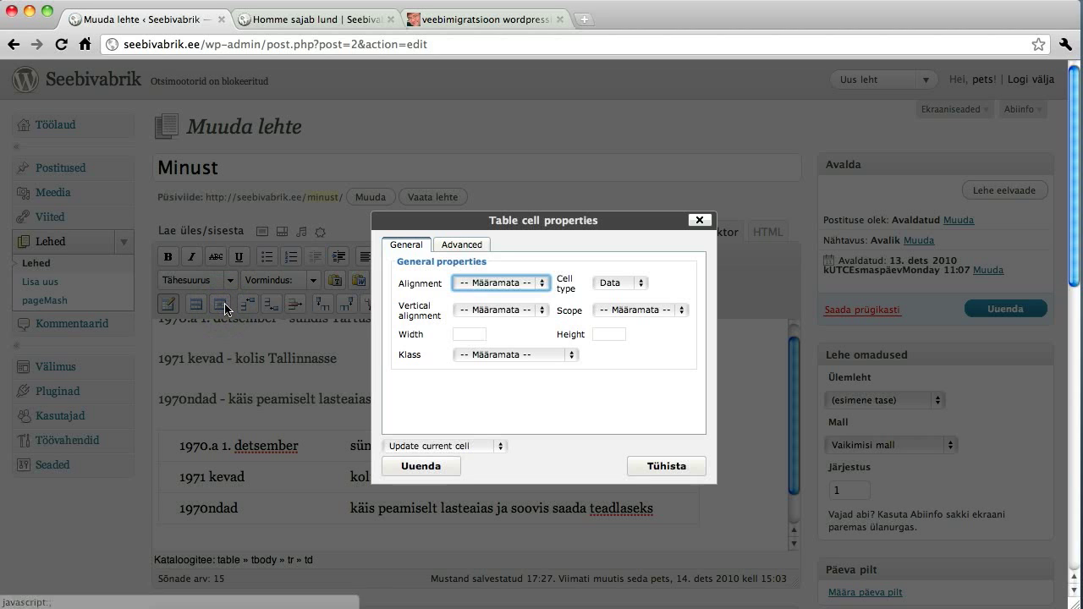
left_click(457, 335)
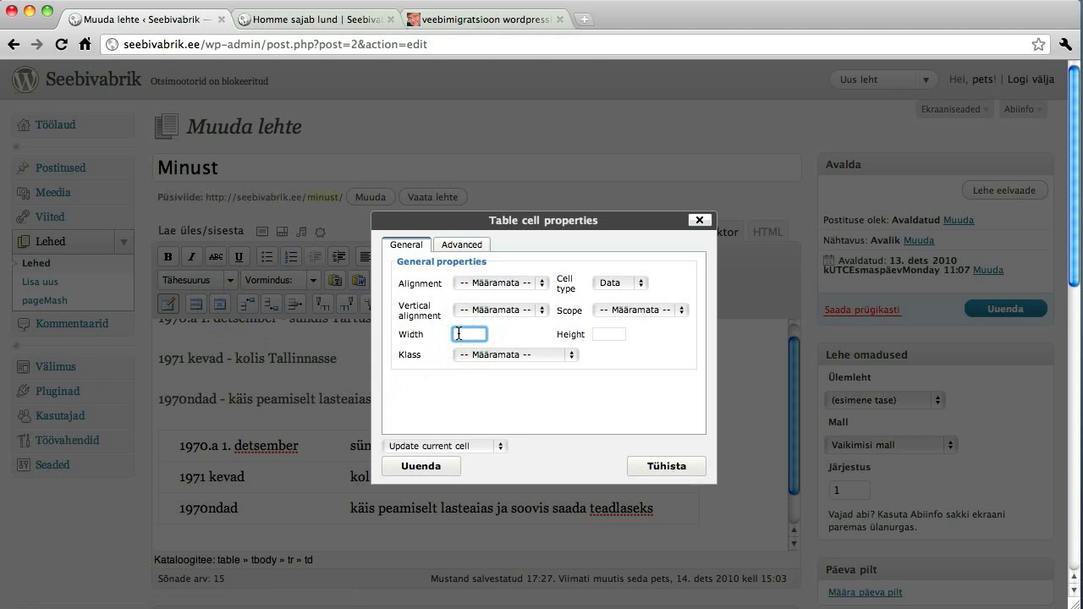
type("100")
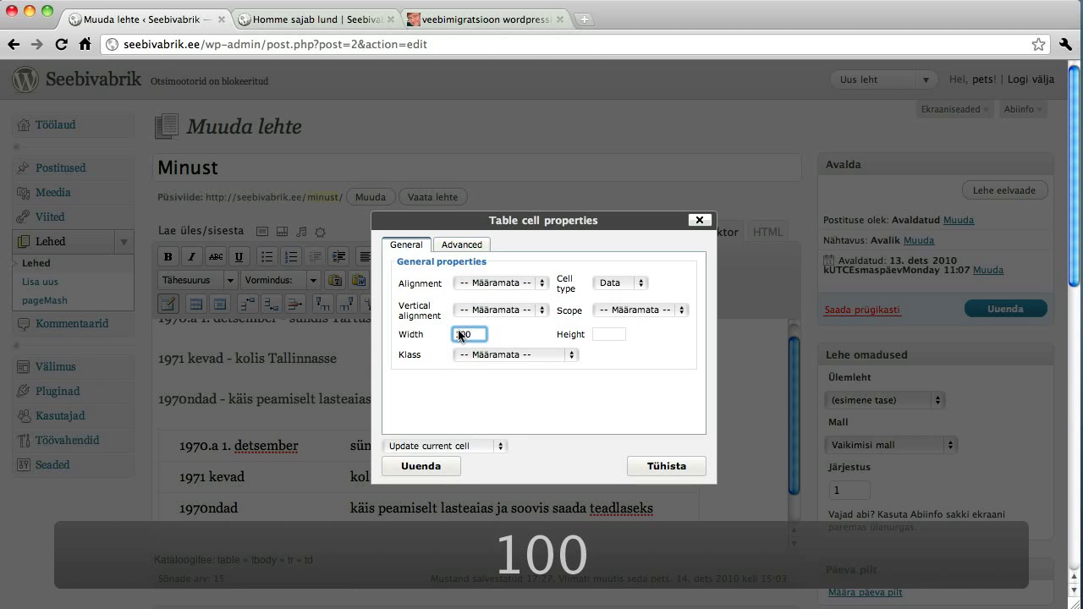
left_click(429, 466)
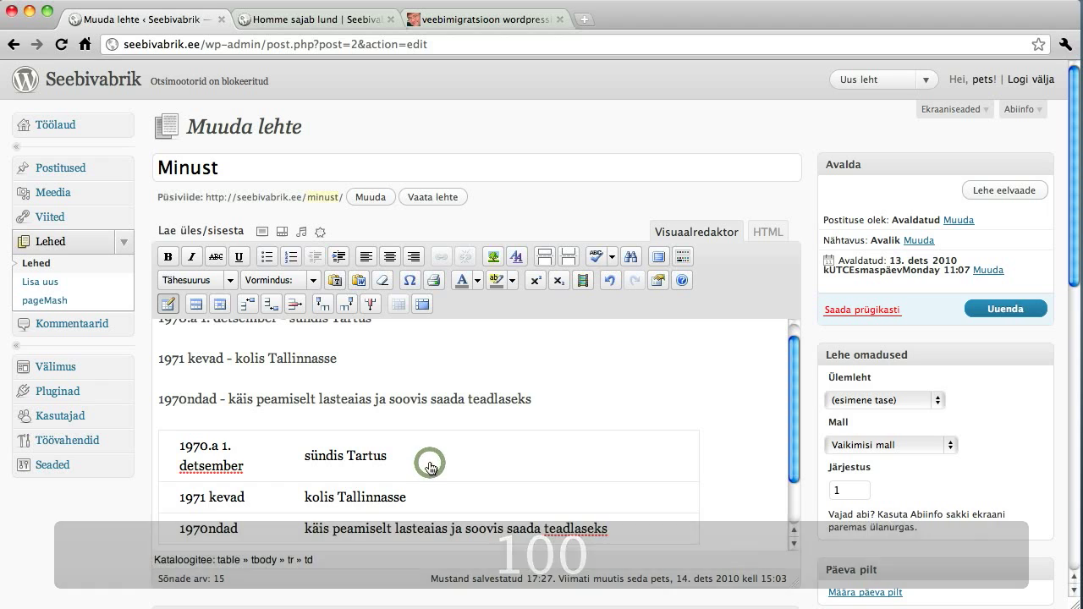
left_click(212, 461)
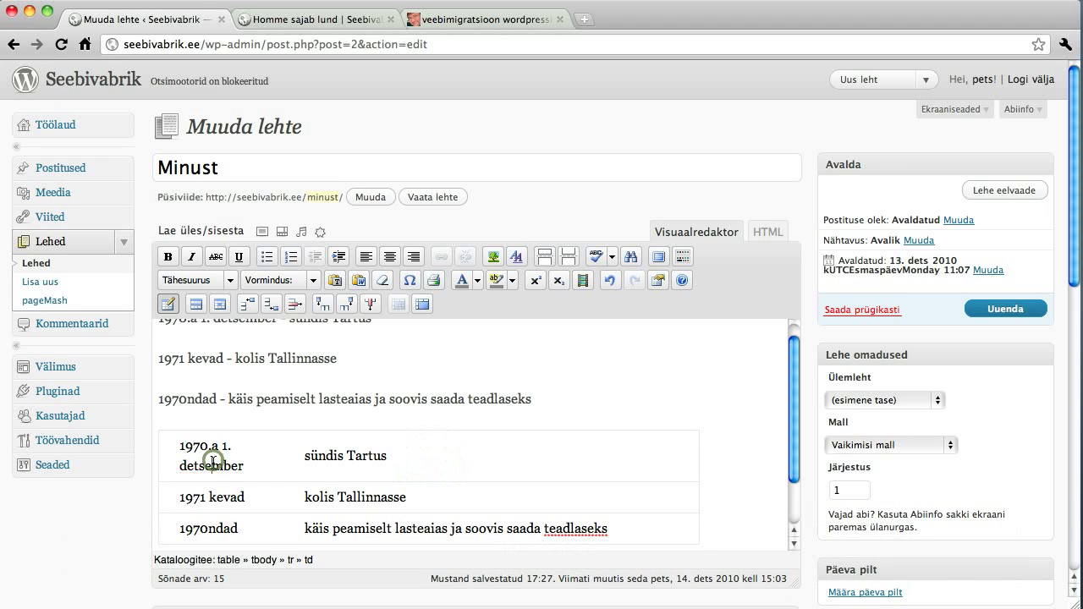
left_click(219, 304)
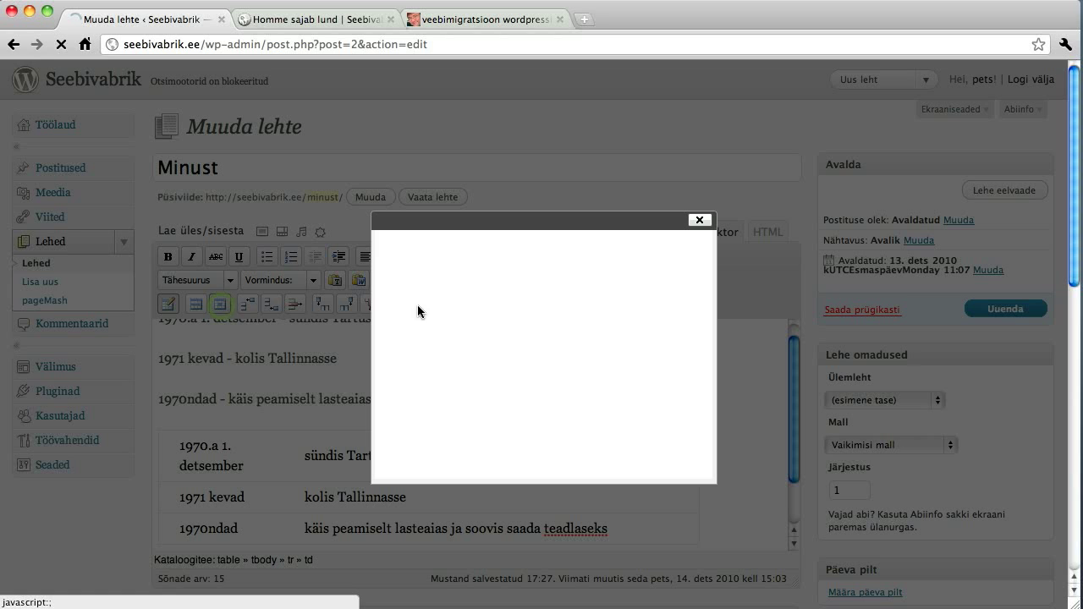
- Change the first date cell's width from 100 to 150 and apply it
left_click(476, 334)
key("BackSpace")
type("50")
left_click(420, 466)
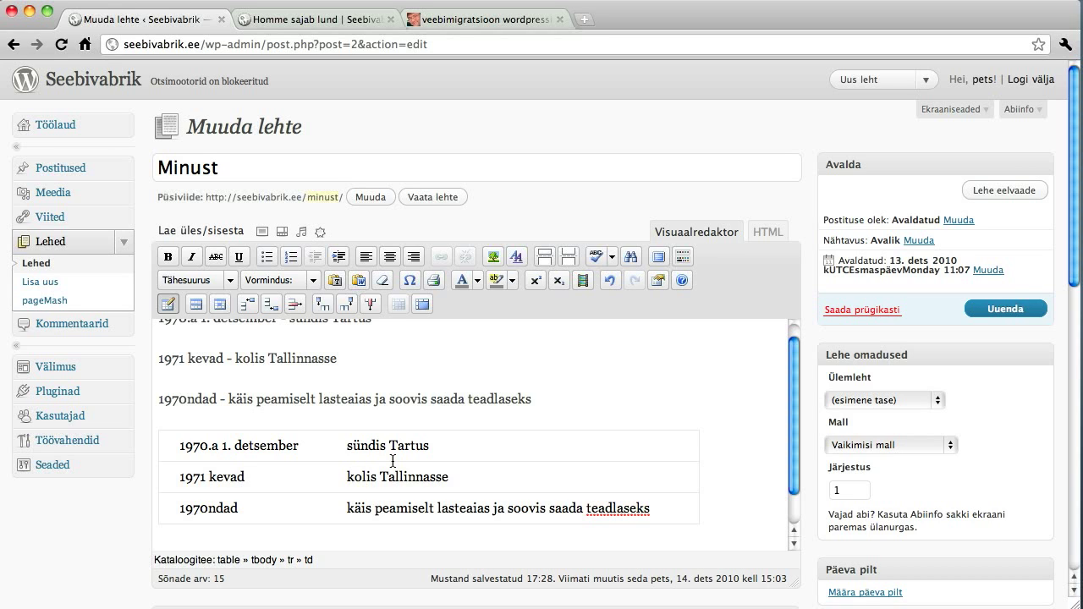
left_click(262, 446)
- Give the Minust table the custom class 'seebivabrik' and update the page
left_click(168, 303)
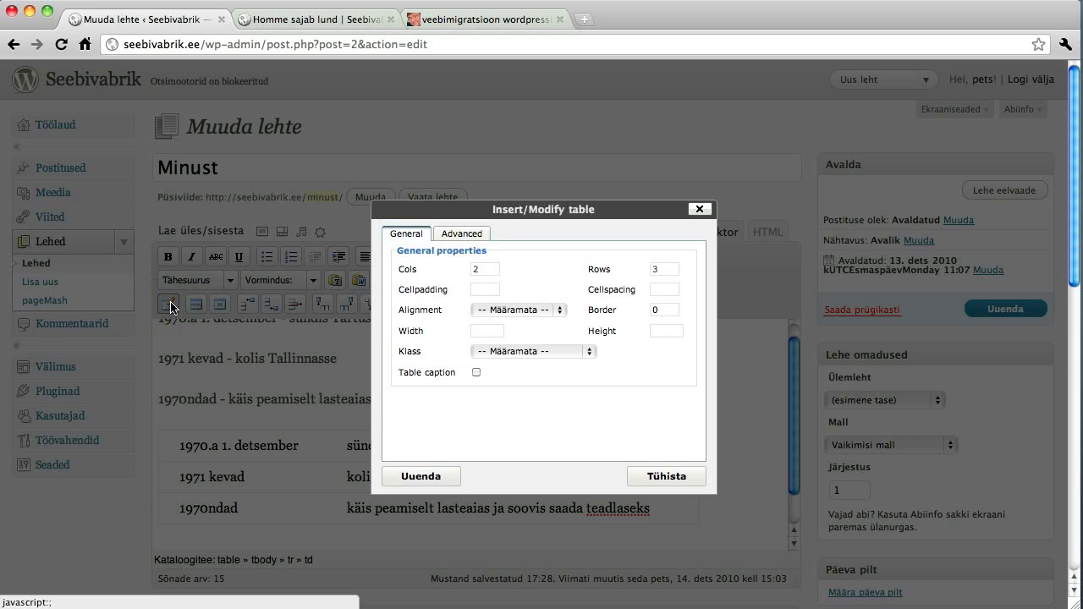
left_click(512, 349)
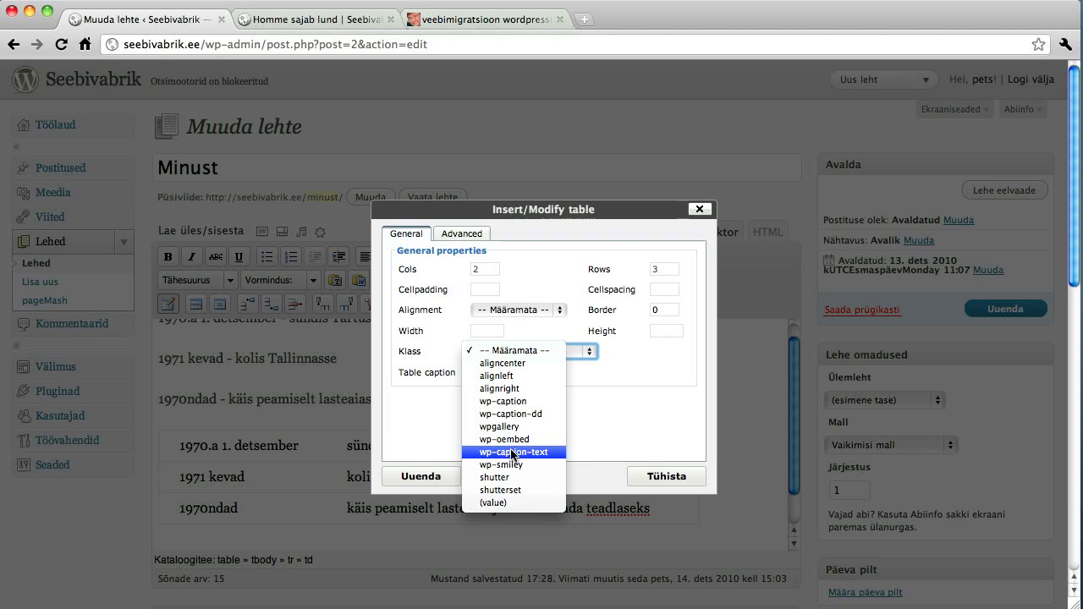
left_click(518, 502)
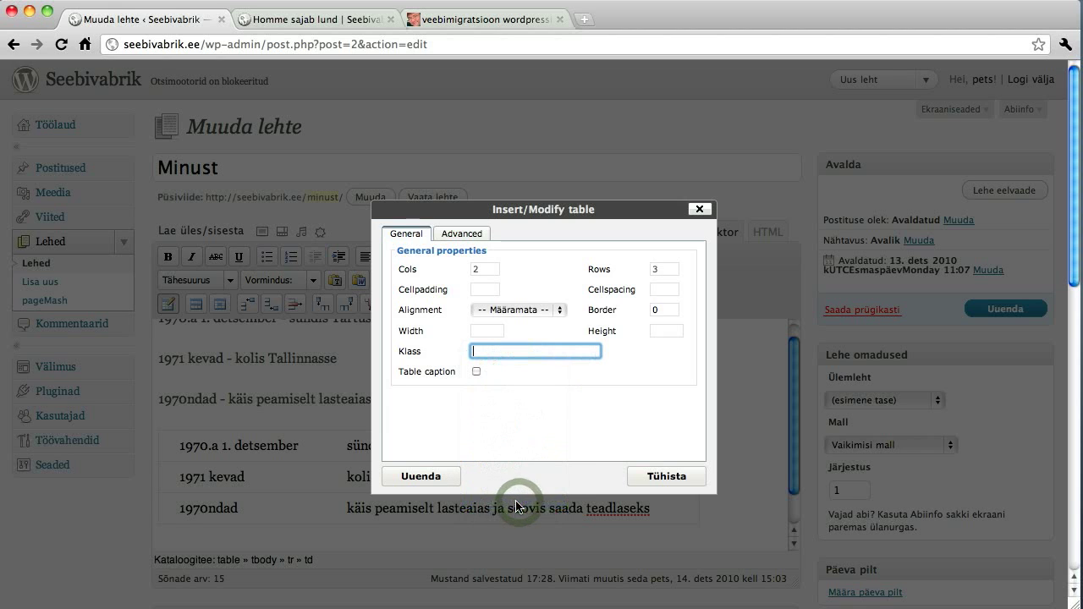
type("seebivabrik")
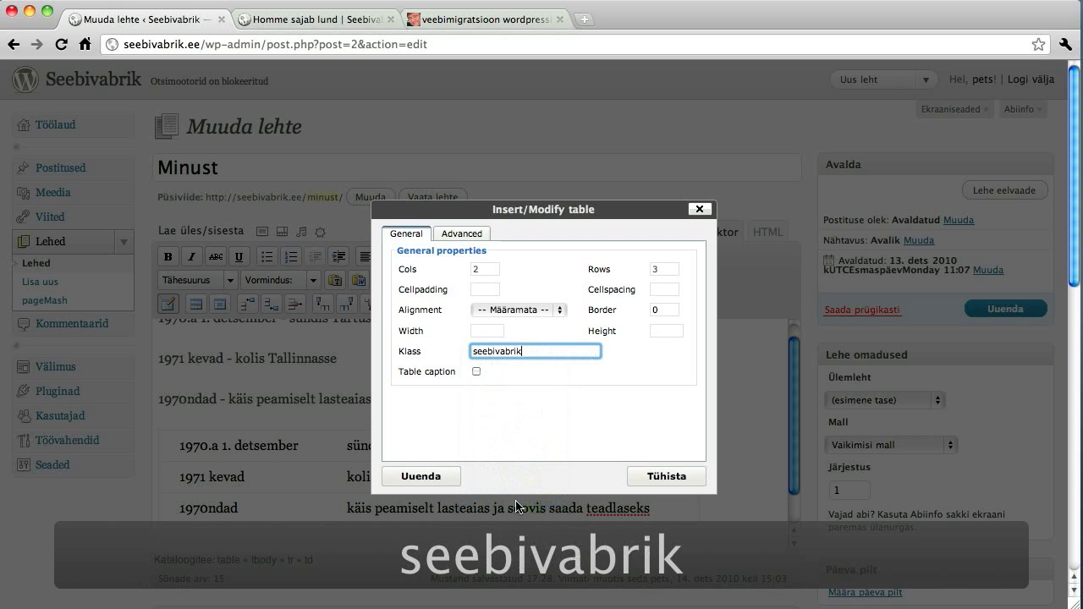
left_click(433, 476)
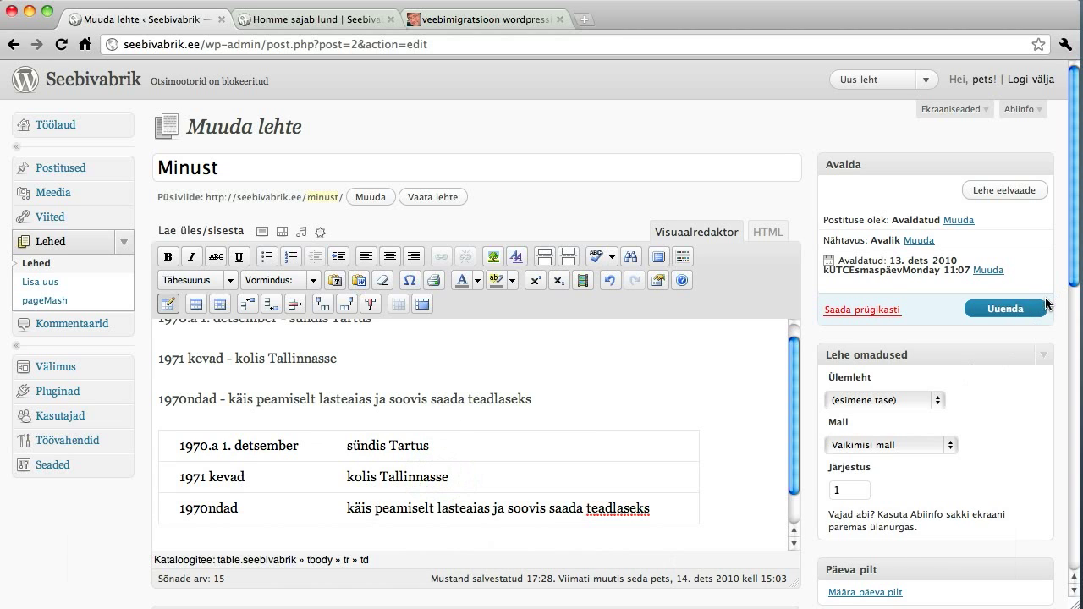
left_click(1021, 309)
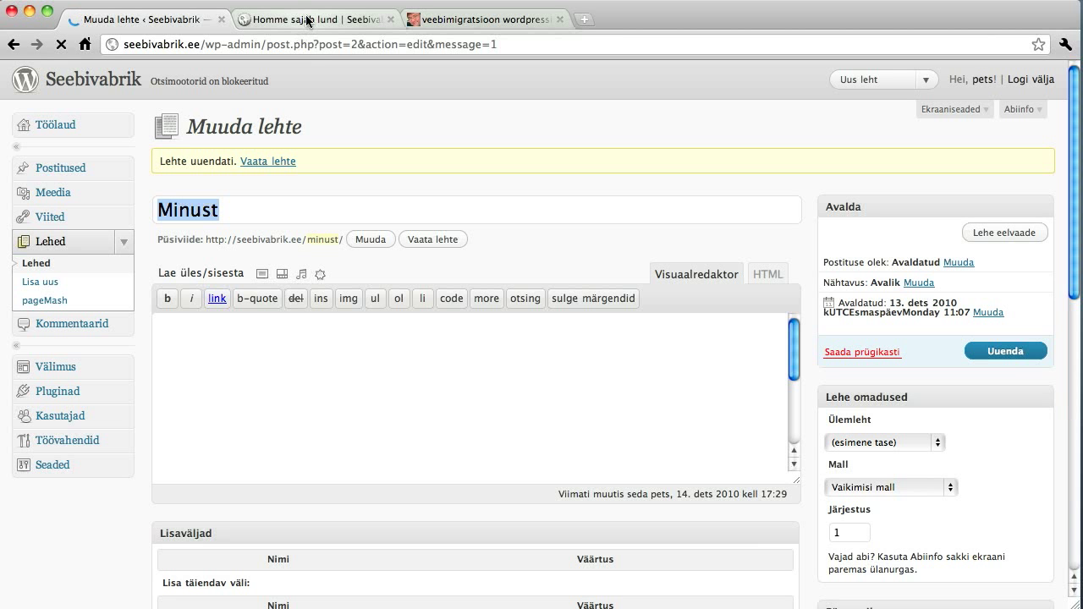
- Check the borderless two-column date table on the live Minust page, then return to the editor
left_click(308, 19)
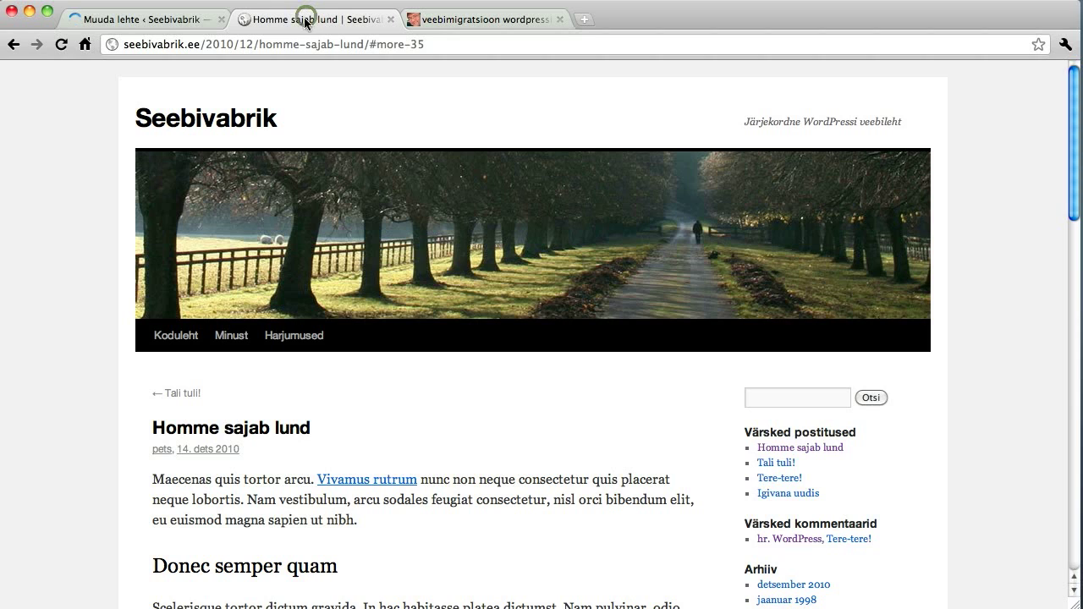
left_click(237, 337)
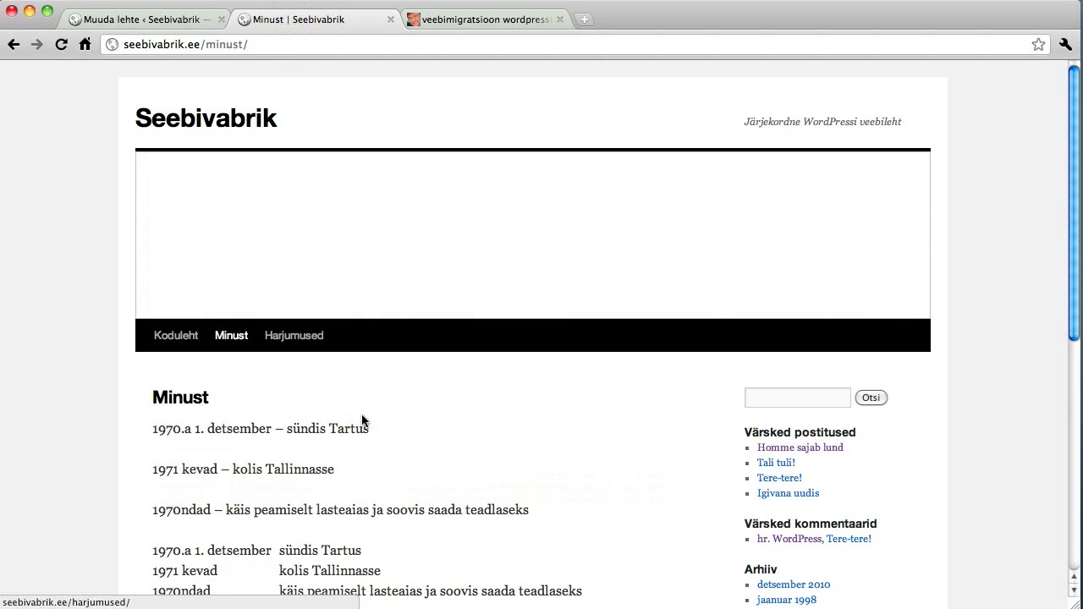
left_click_drag(1072, 256, 1070, 342)
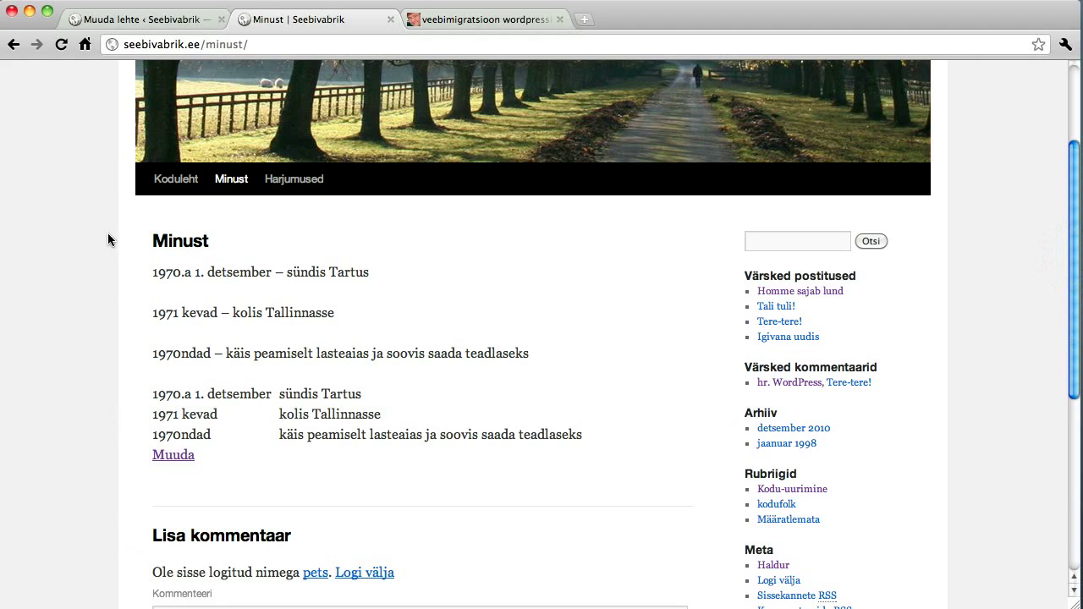
left_click(155, 18)
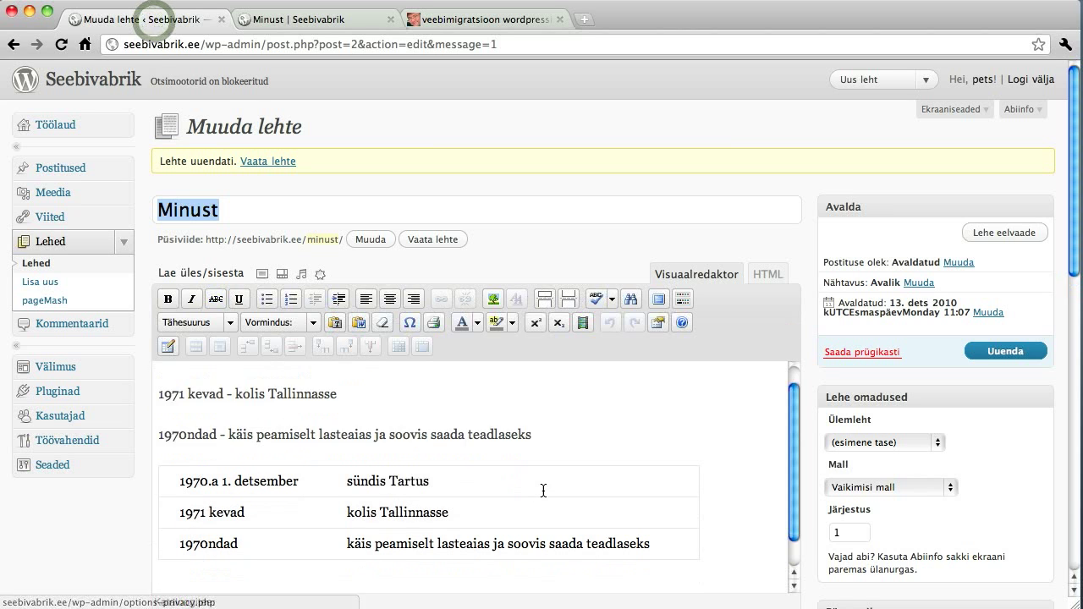
- Switch to the tehnokratt.net article 'veebimigratsioon wordpressi peale'
scroll(544, 491, "down", 1)
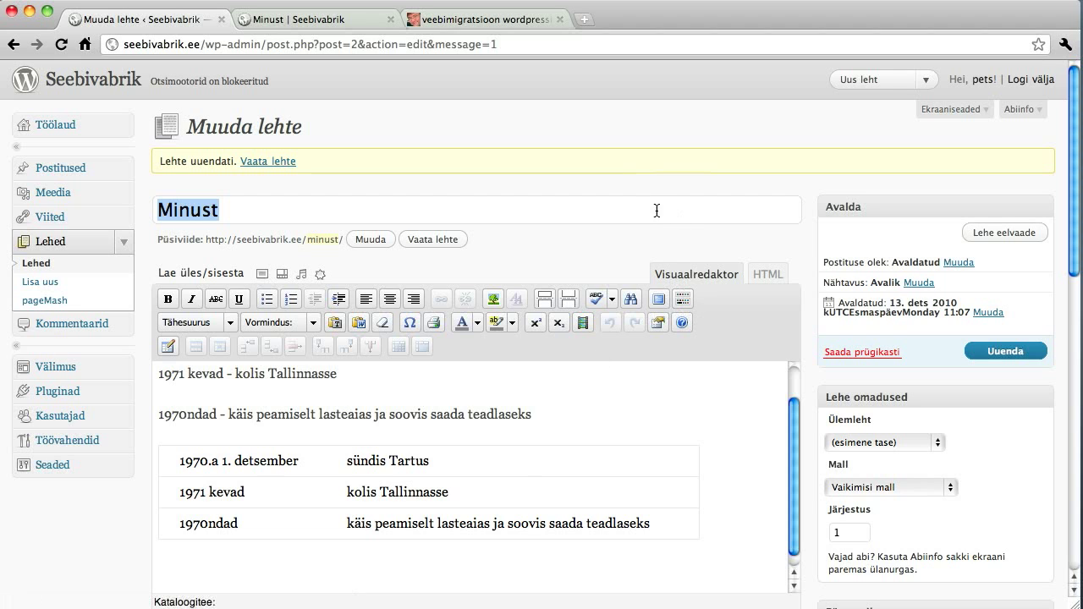
left_click(510, 18)
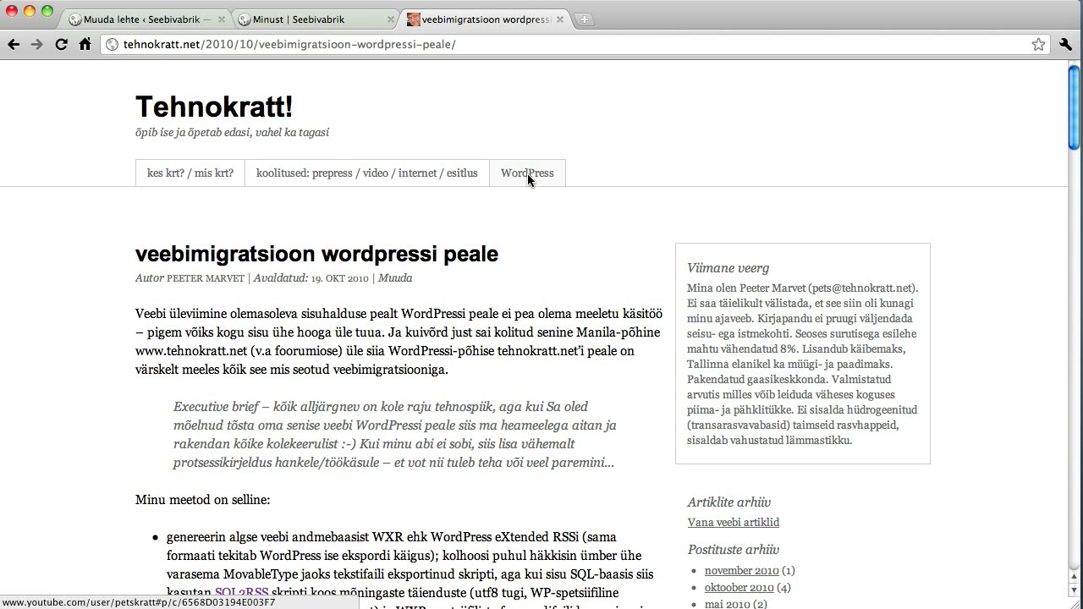
key("super+shift+r")
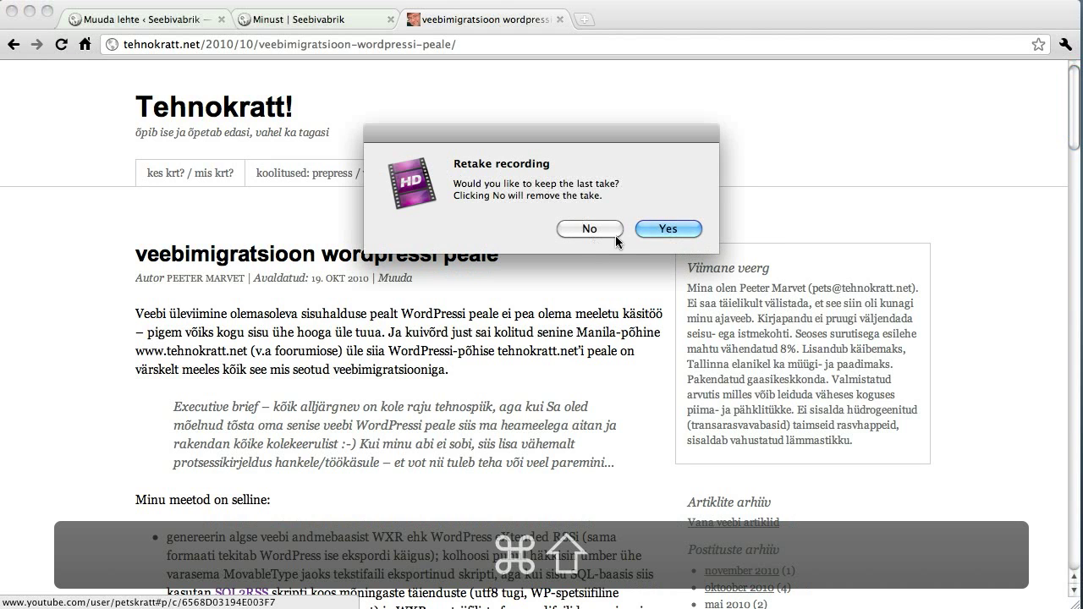